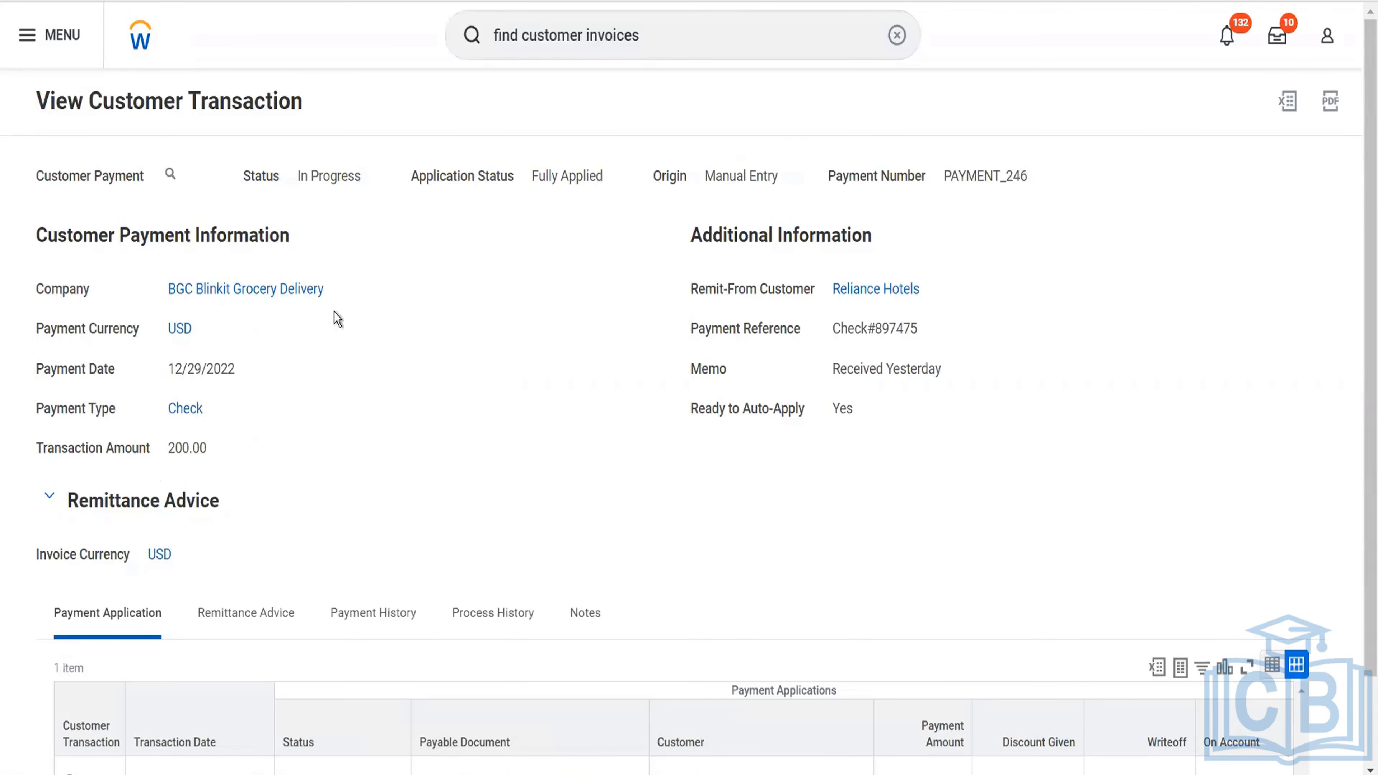
# Start a copy of the Reliance Hotels customer invoice that was paid by this customer payment.
pyautogui.scroll(-2, 425, 300)
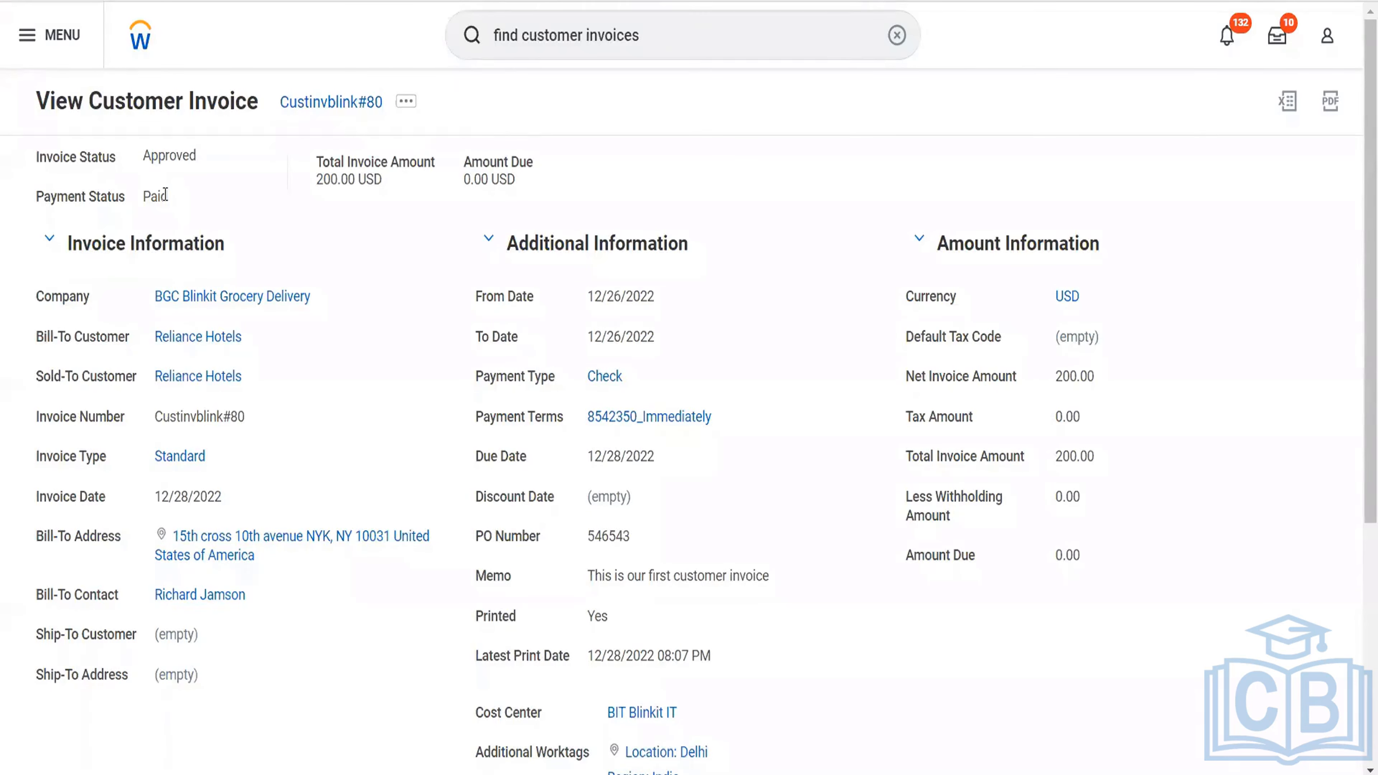
pyautogui.click(407, 108)
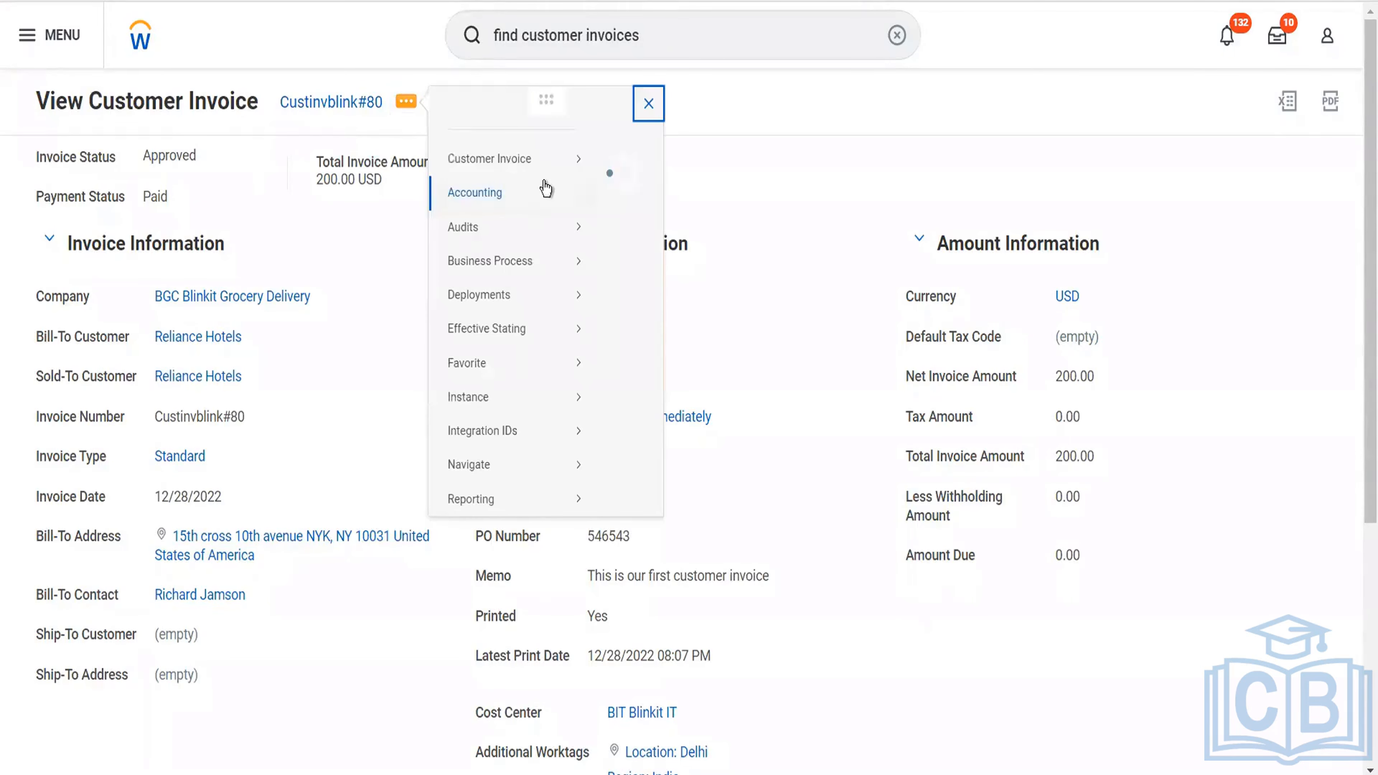
pyautogui.moveTo(564, 181)
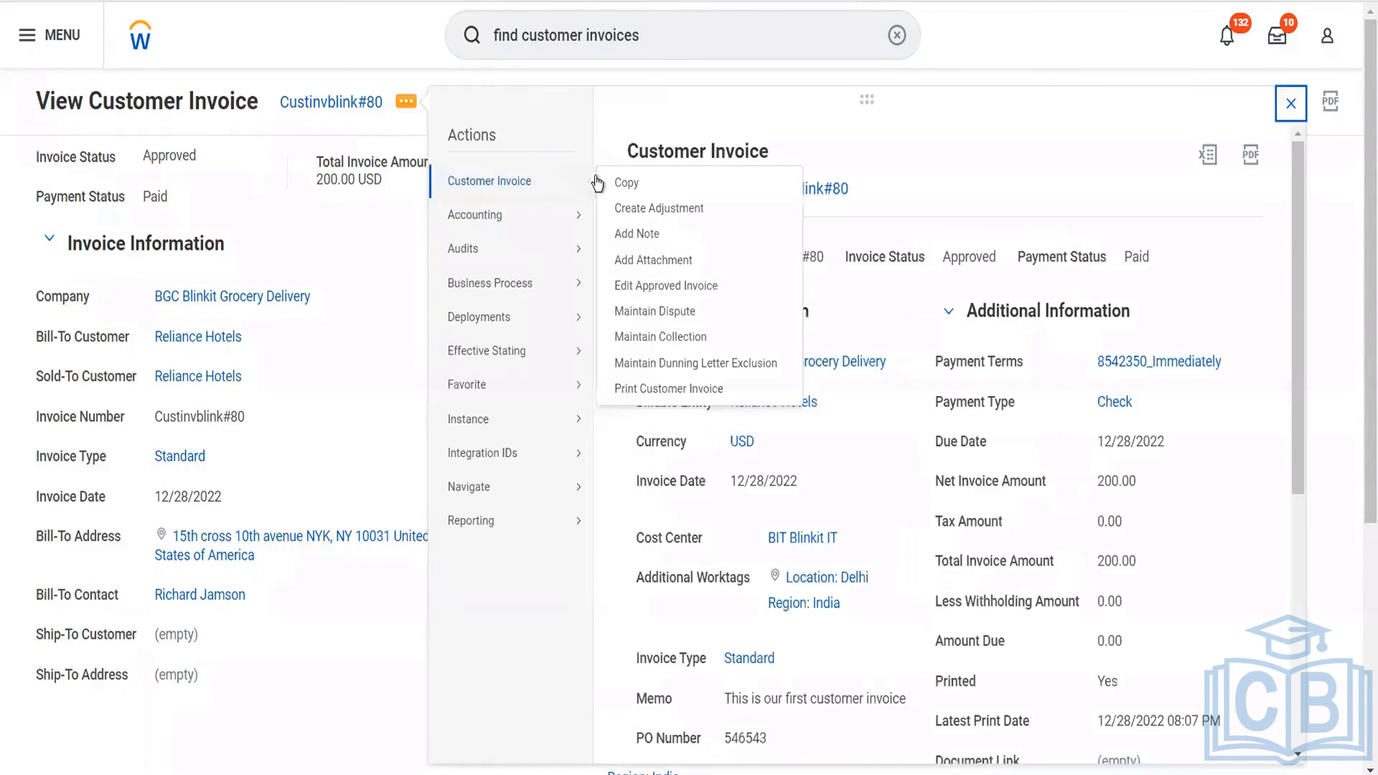
pyautogui.click(620, 185)
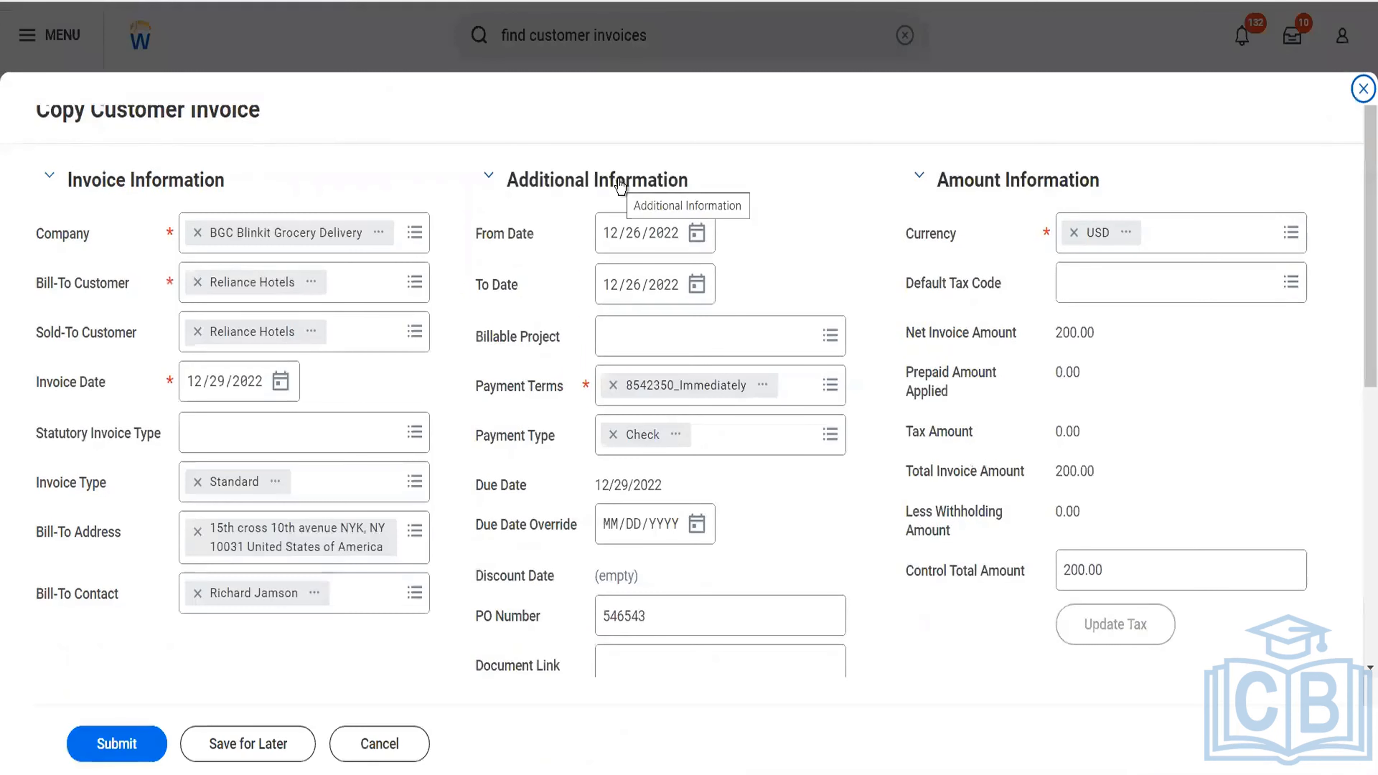
# Set the unit price of the Pack of Biscuits line in the invoice copy to 300 and try to submit it.
pyautogui.scroll(-4, 620, 185)
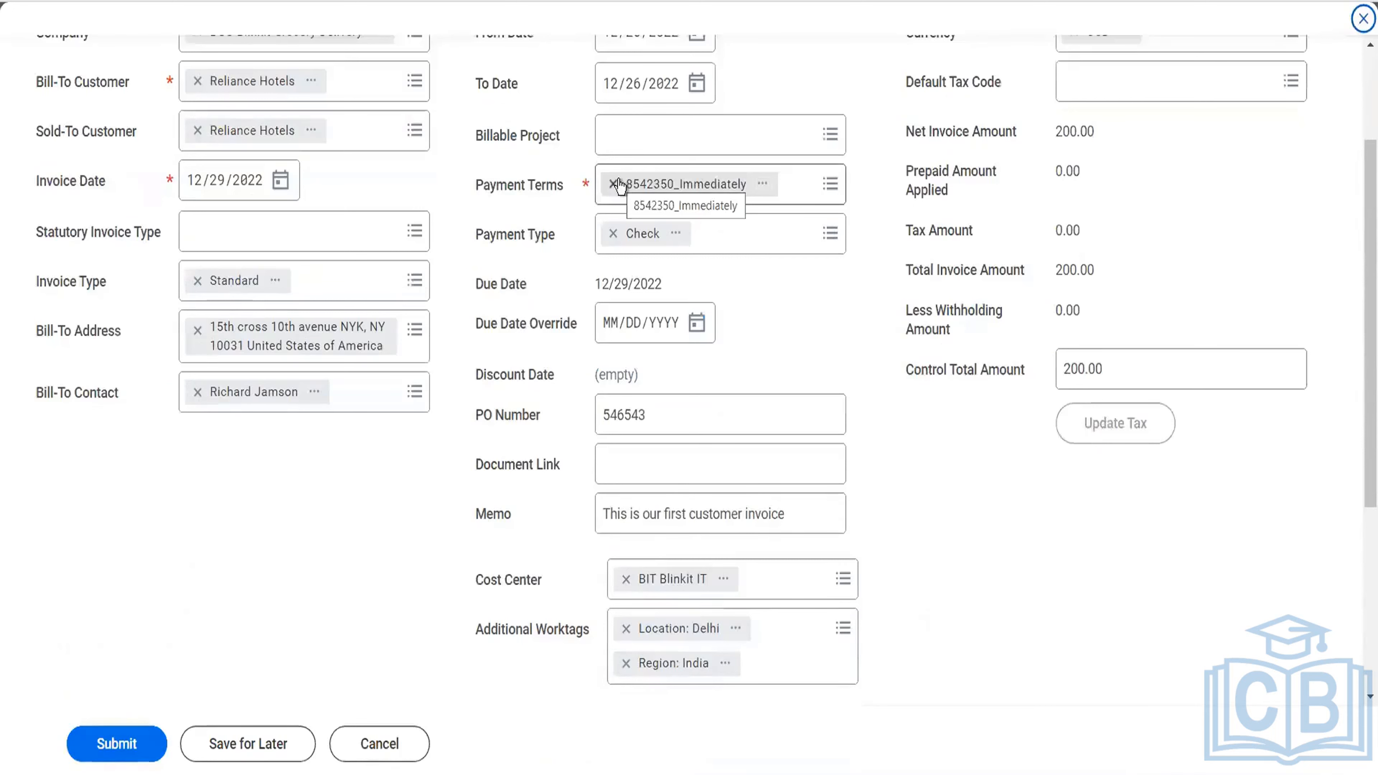
pyautogui.scroll(-4, 620, 184)
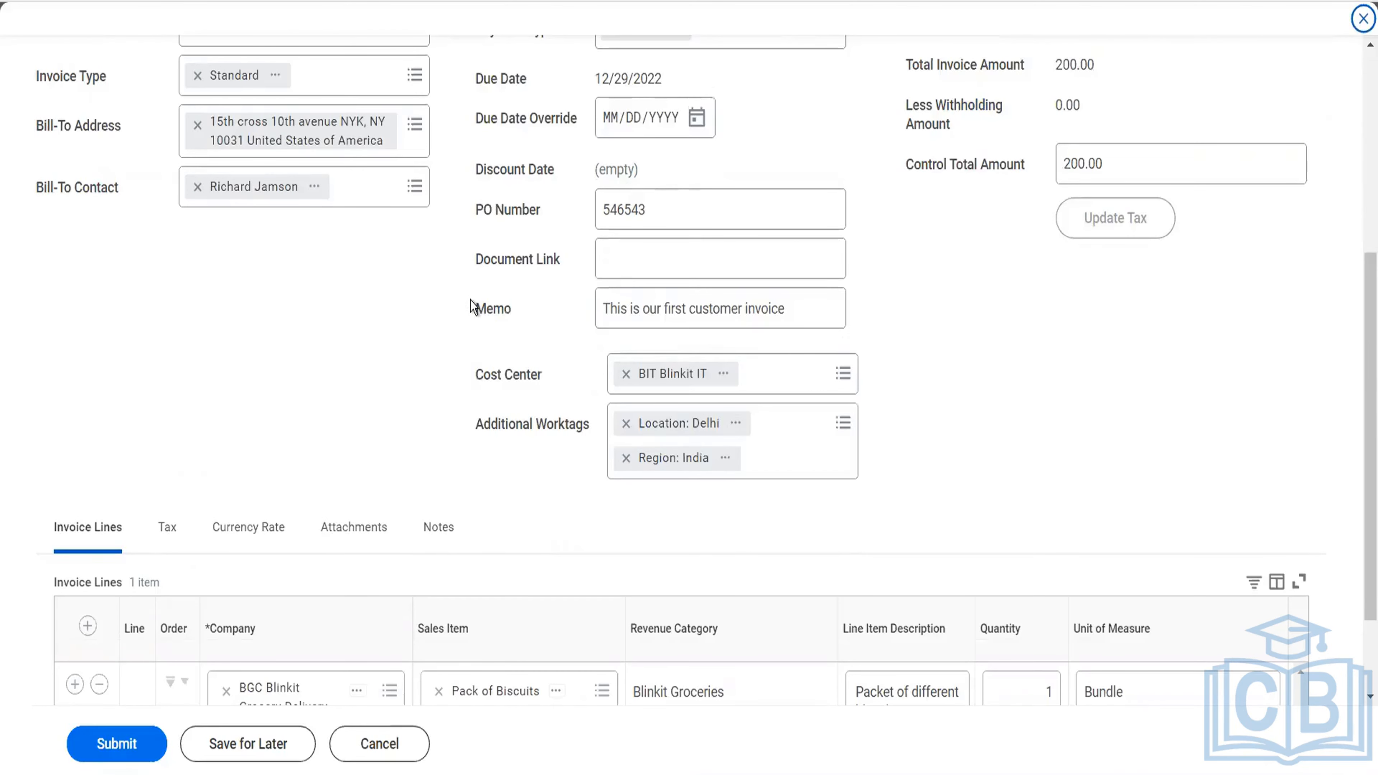
pyautogui.scroll(-2, 473, 307)
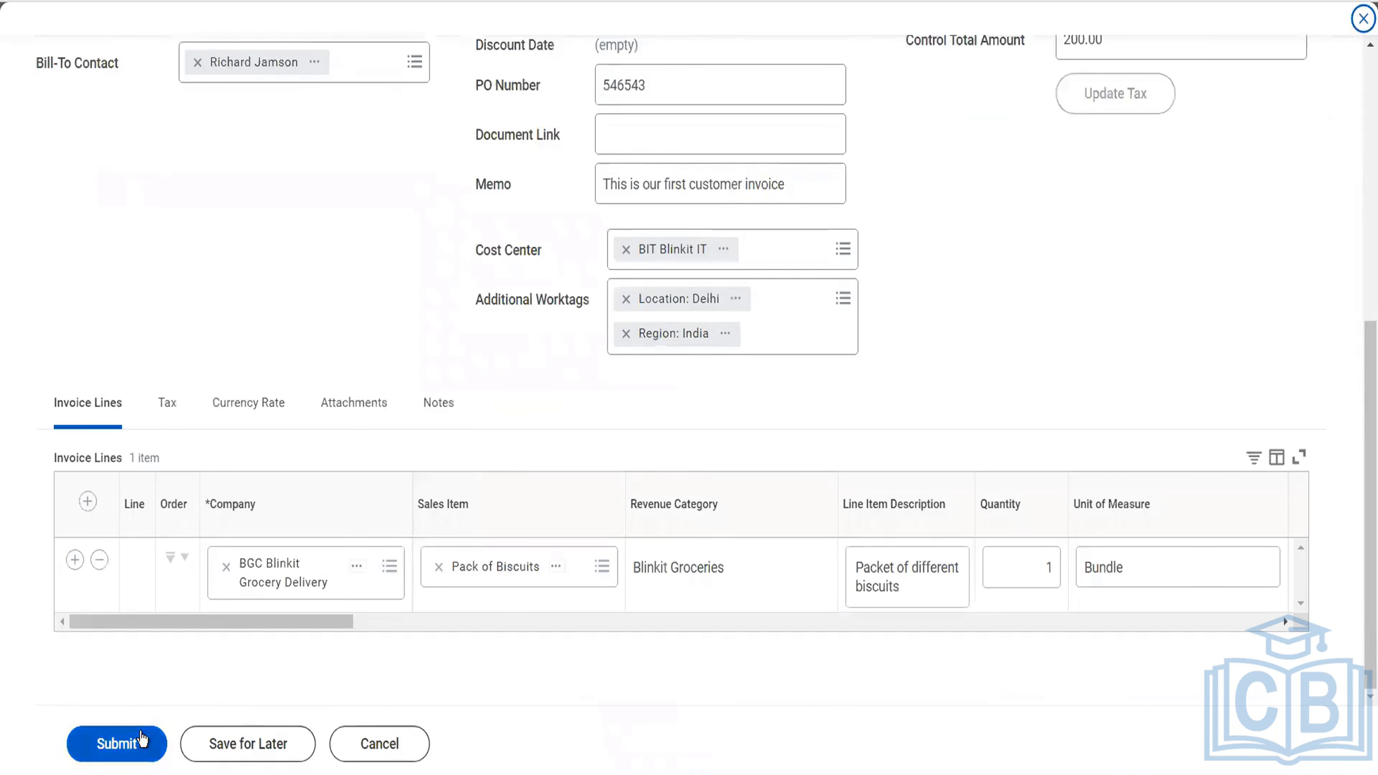
pyautogui.click(830, 622)
pyautogui.click(825, 621)
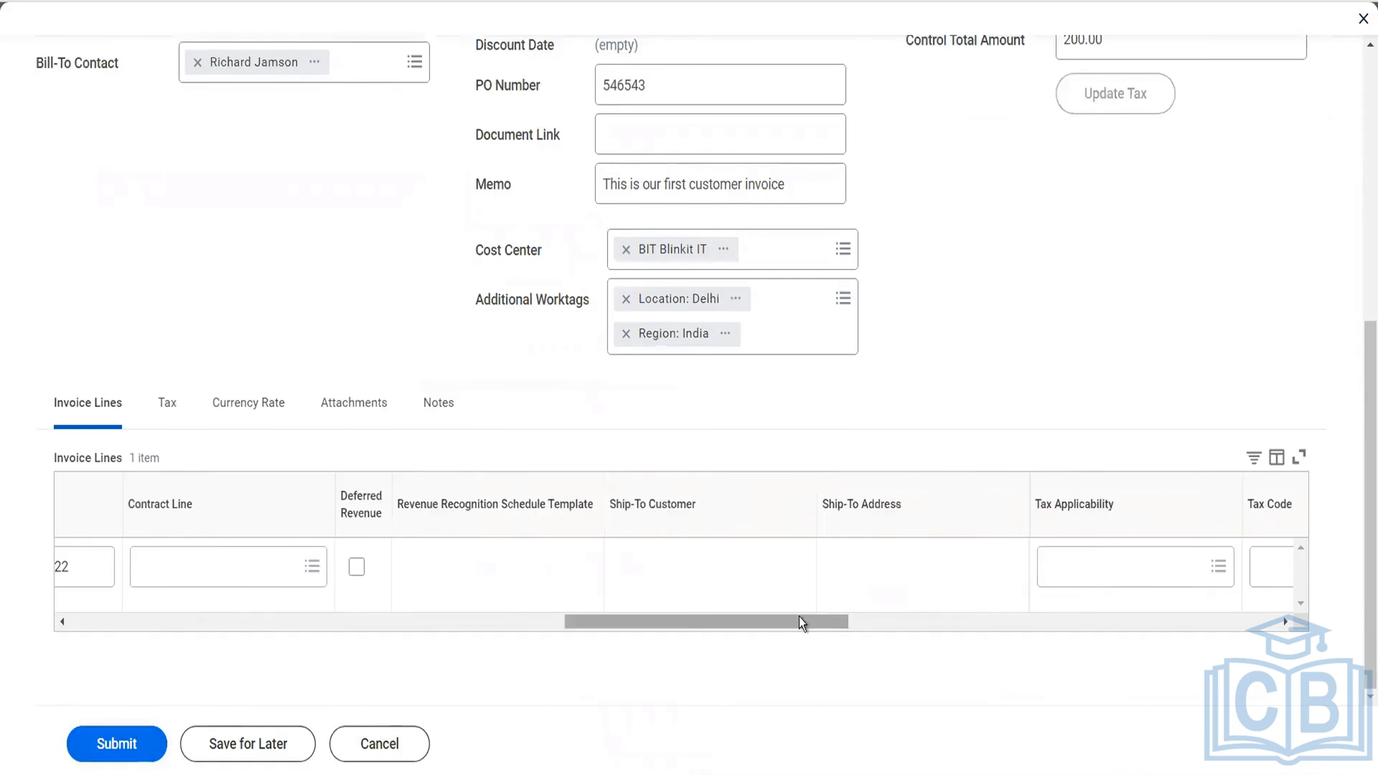
pyautogui.moveTo(707, 622); pyautogui.dragTo(604, 622)
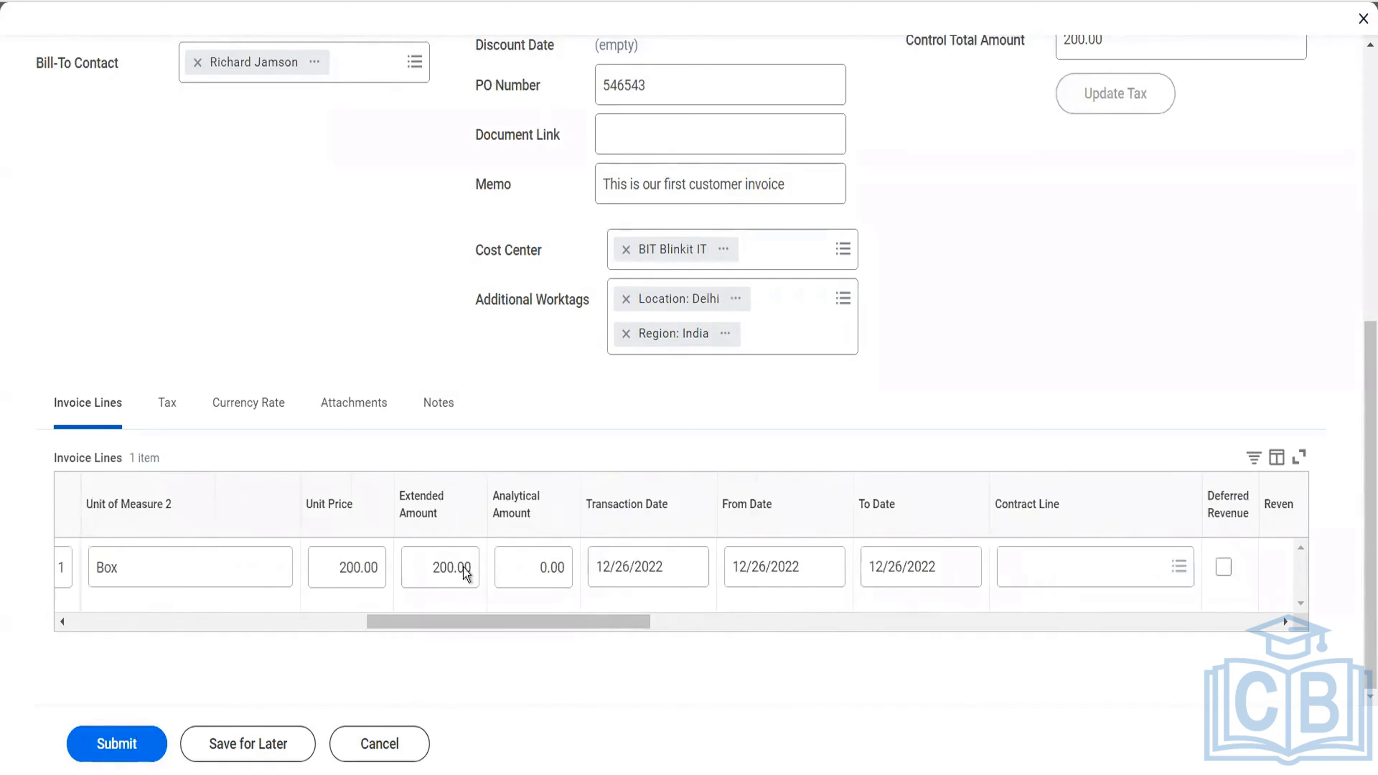
pyautogui.click(345, 565)
pyautogui.write('300')
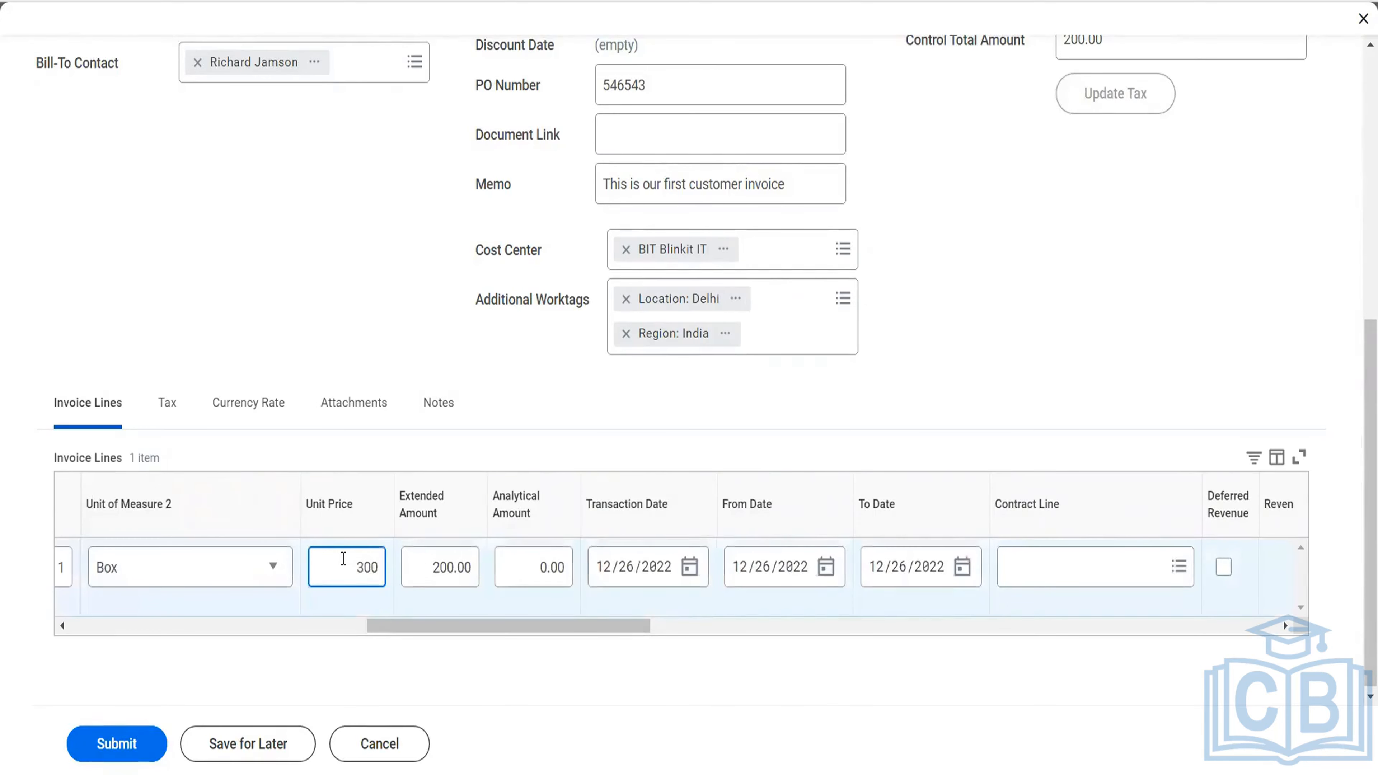
pyautogui.press('Tab')
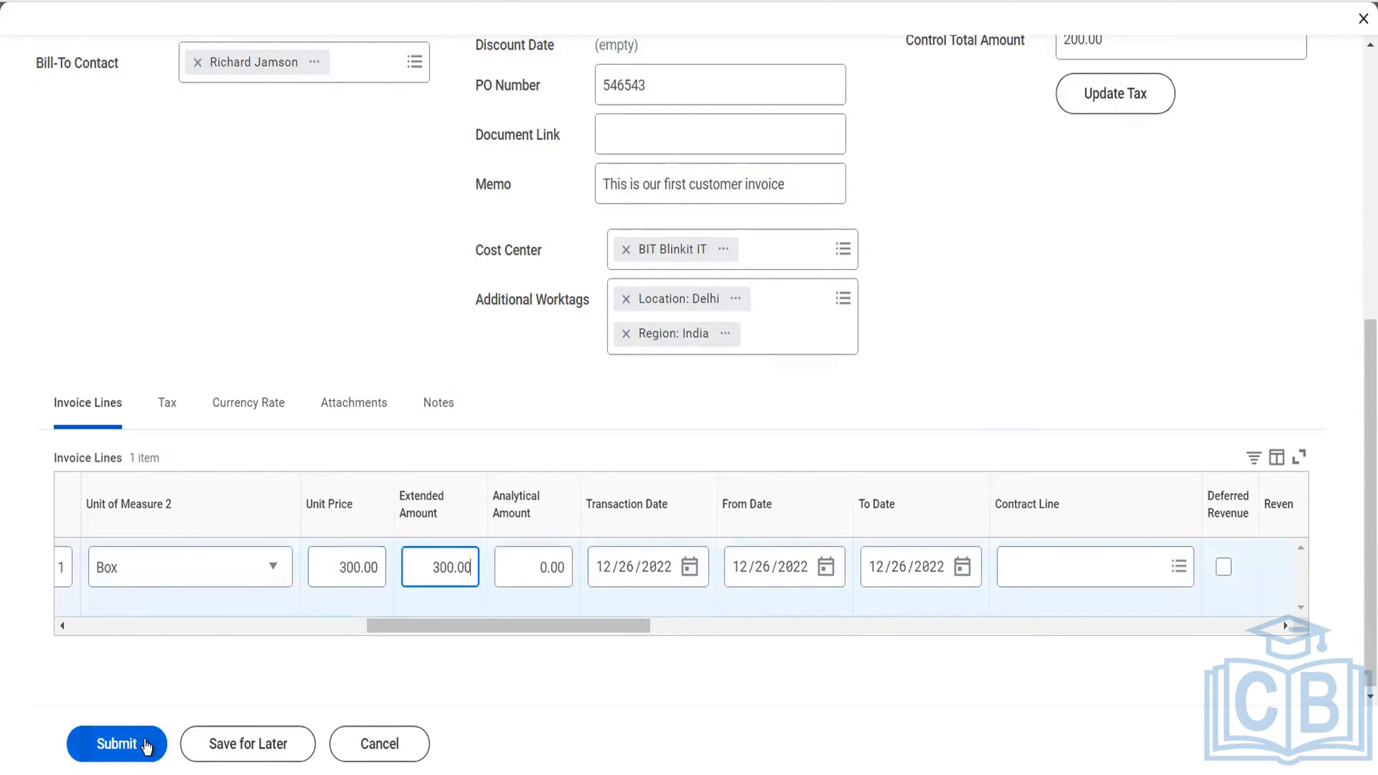
pyautogui.click(145, 745)
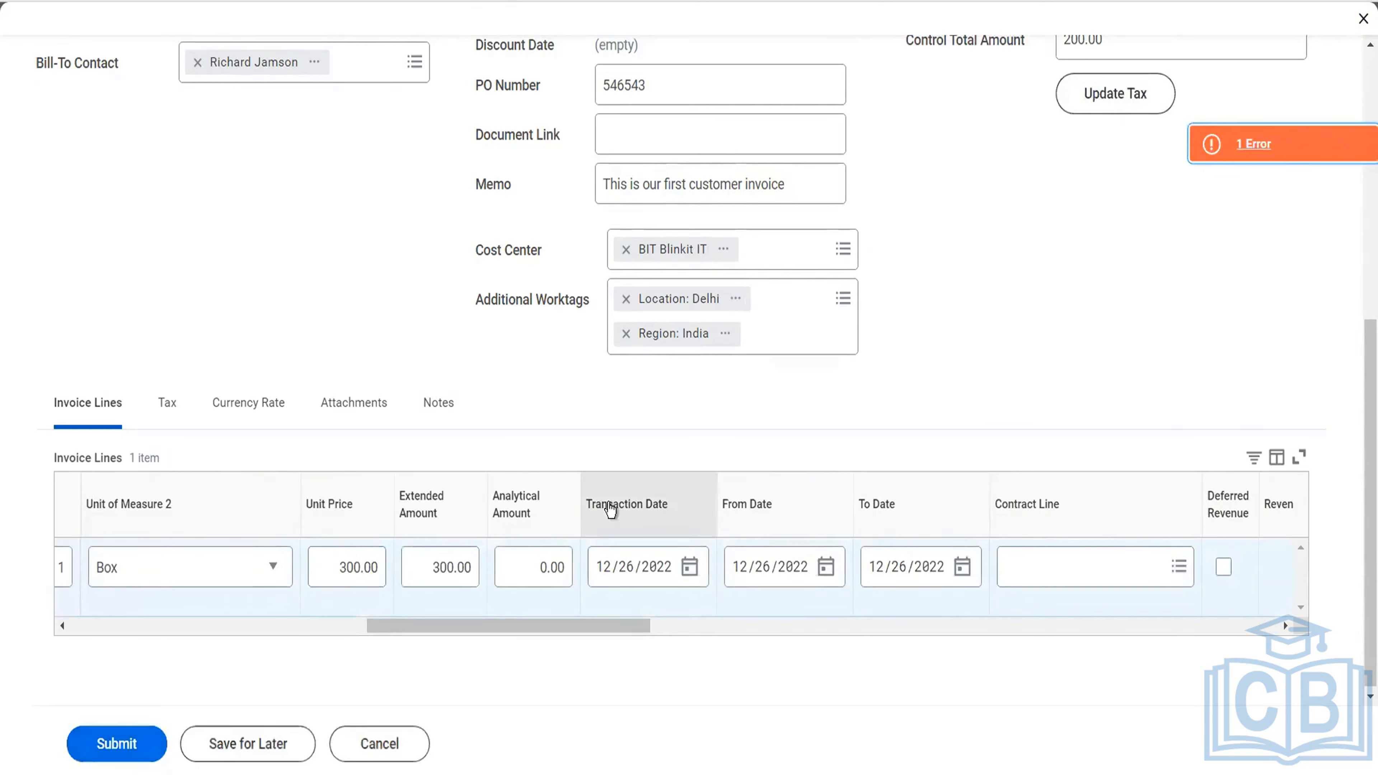
# Set the invoice copy's control total amount to 300 and submit it for approval.
pyautogui.scroll(5, 611, 510)
pyautogui.moveTo(1120, 357); pyautogui.dragTo(986, 377)
pyautogui.write('300')
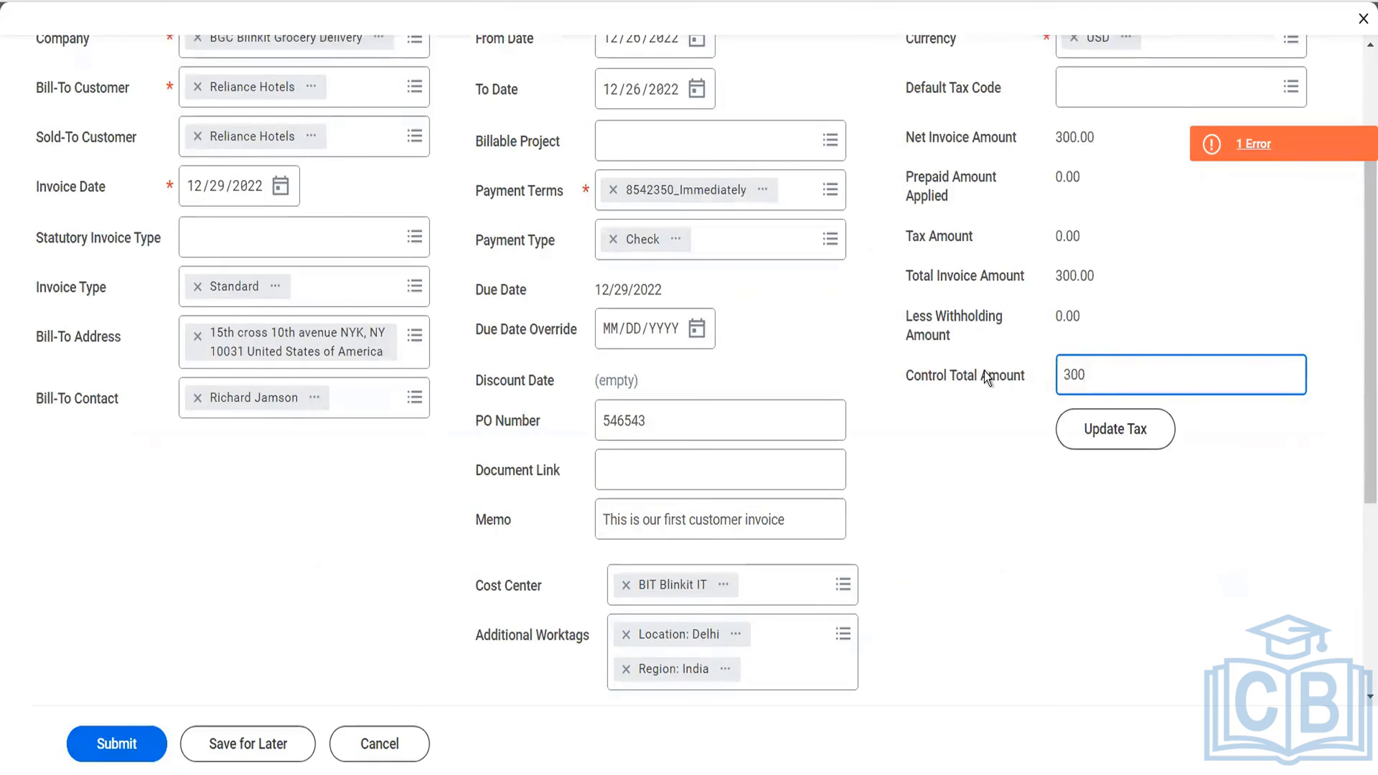
pyautogui.press('Tab')
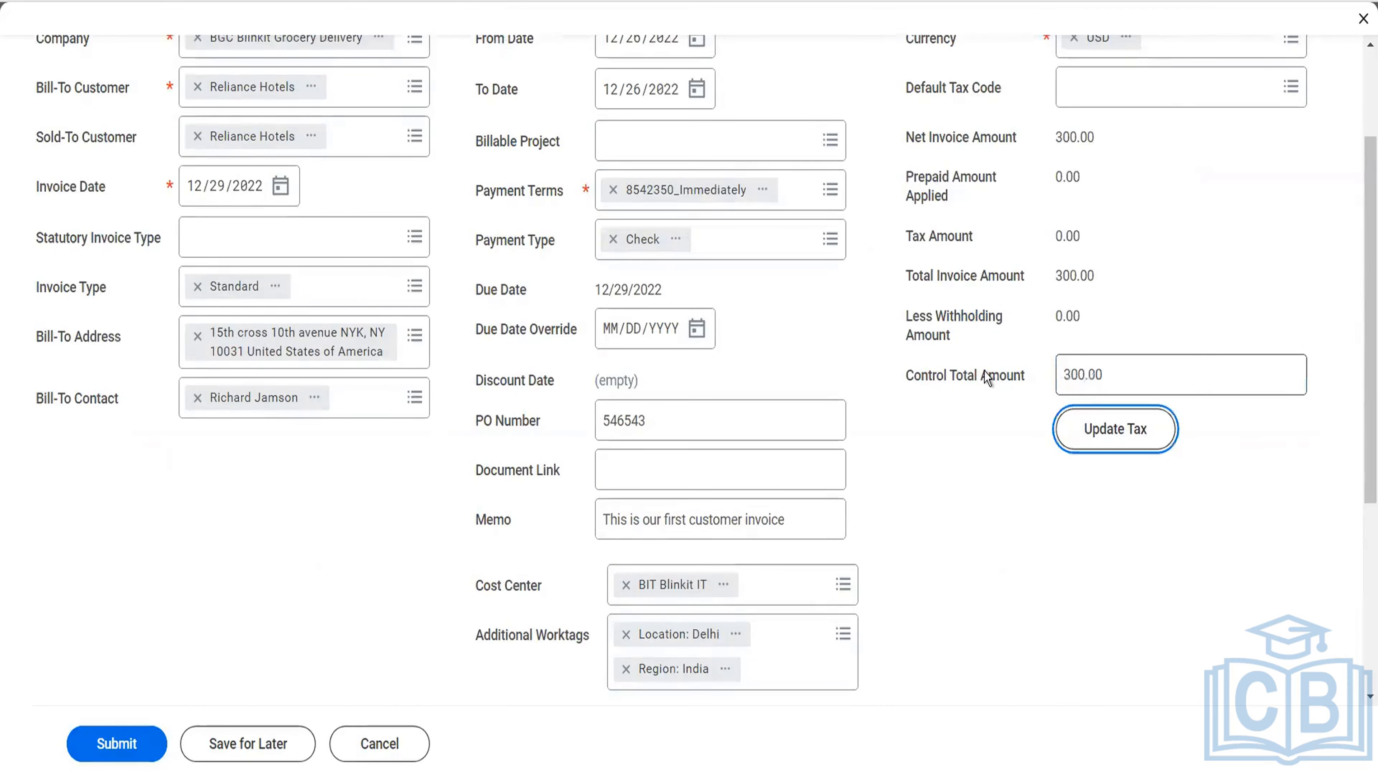
pyautogui.click(129, 739)
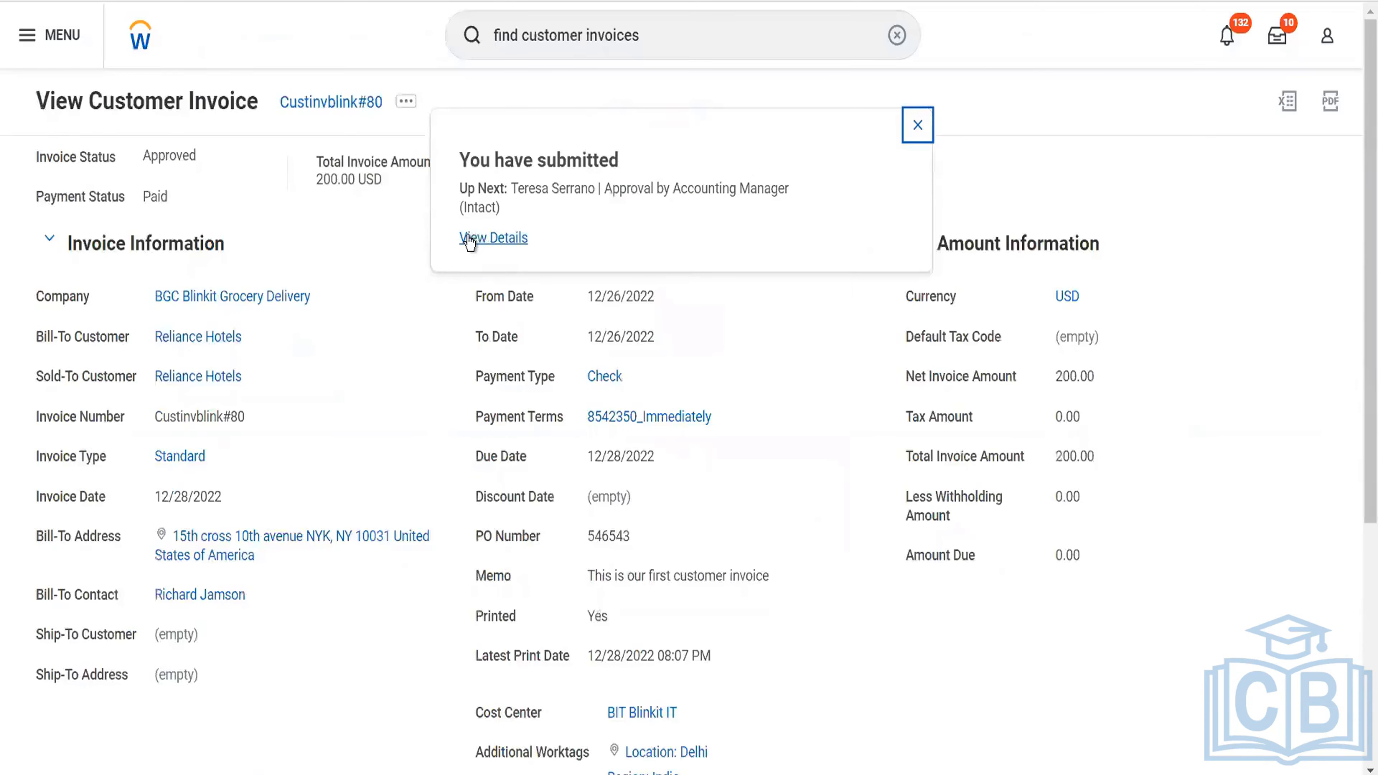
# Make another copy of the original Reliance Hotels invoice and set its control total amount to 400.
pyautogui.click(406, 101)
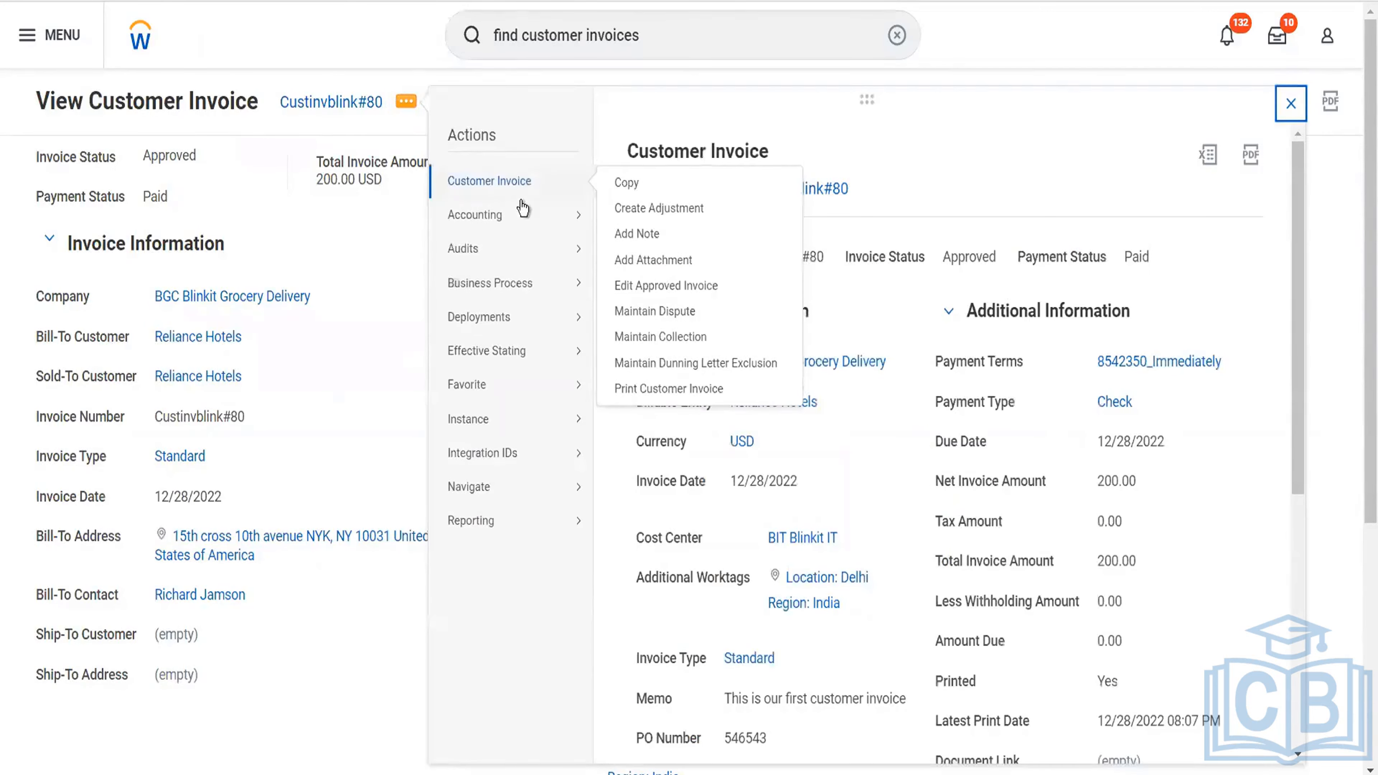
pyautogui.click(626, 183)
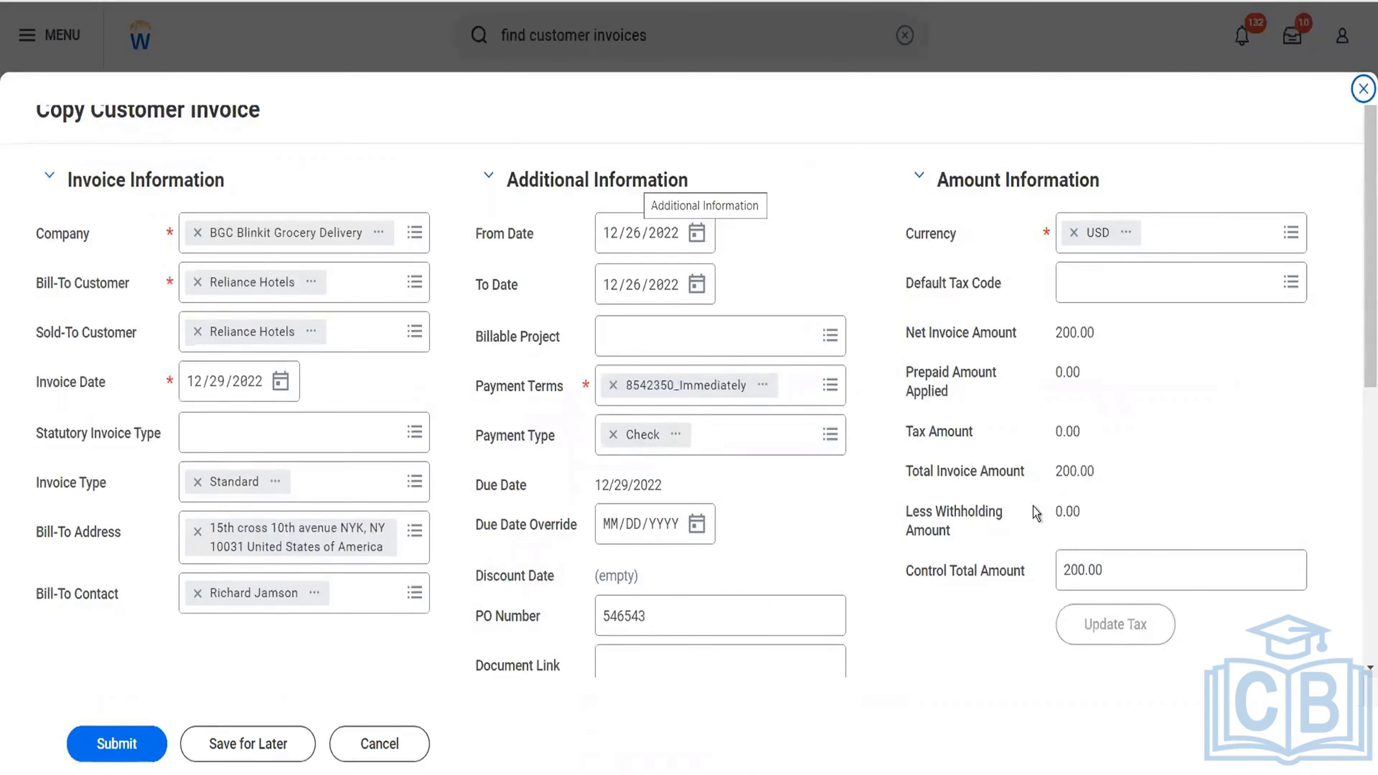
pyautogui.click(1018, 571)
pyautogui.hotkey('ctrl', 'a')
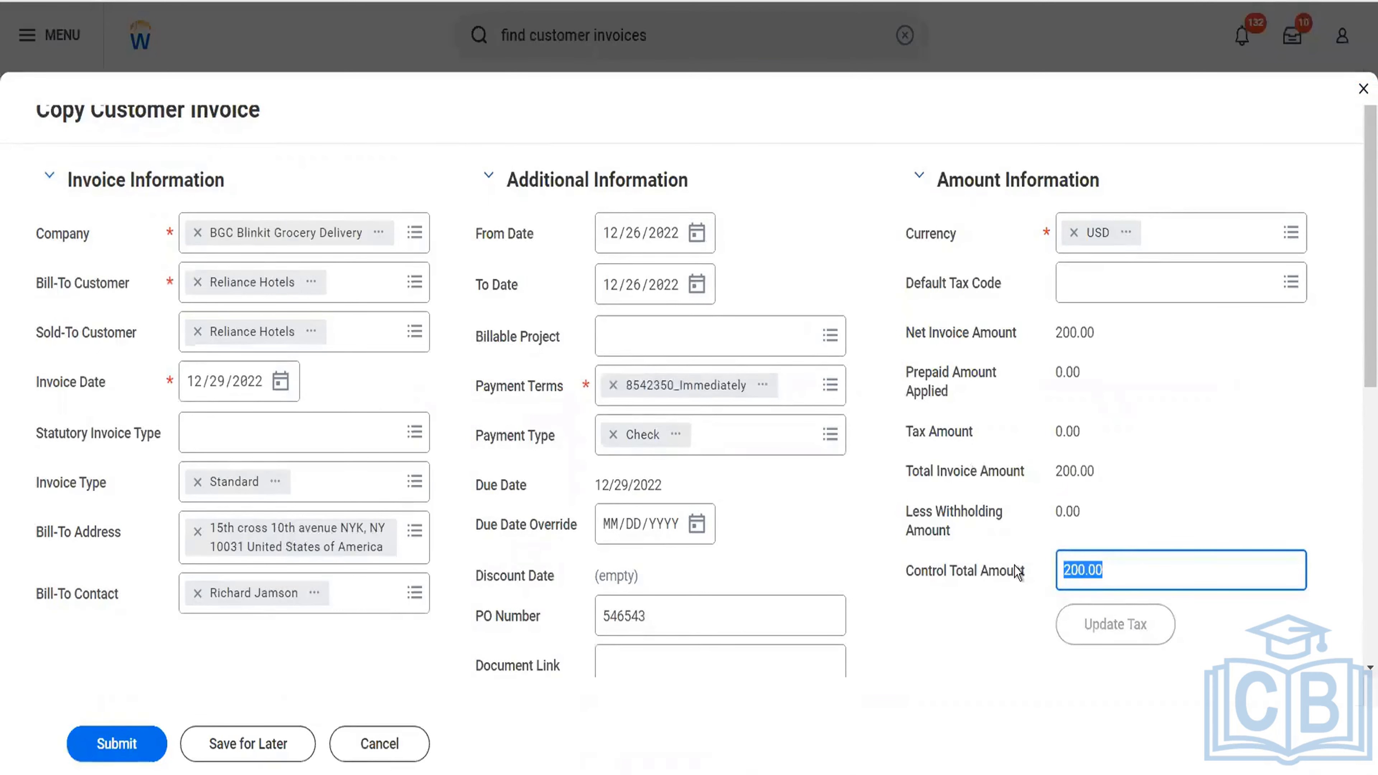
pyautogui.write('400')
# Set the invoice line's unit price to 400 and submit this second copy.
pyautogui.scroll(-5, 1004, 591)
pyautogui.click(972, 621)
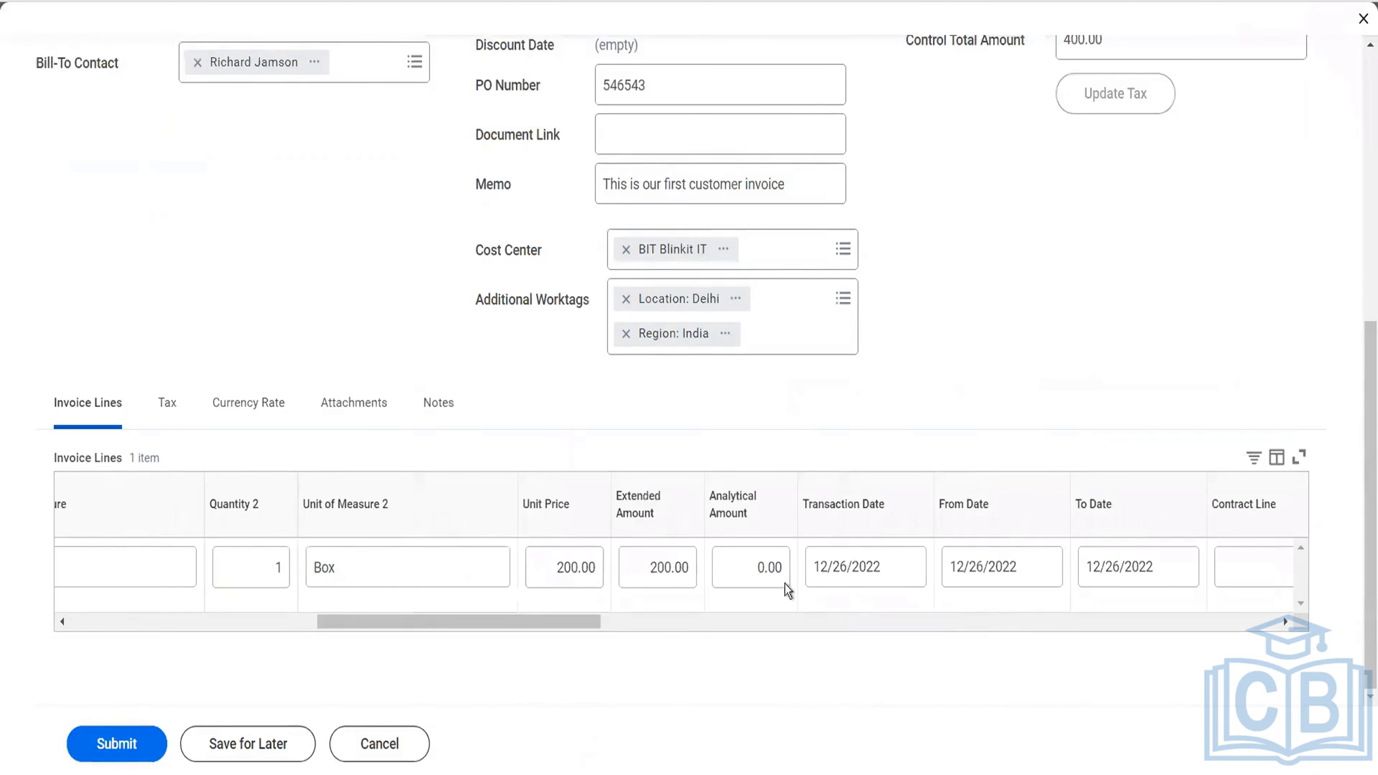
pyautogui.click(569, 570)
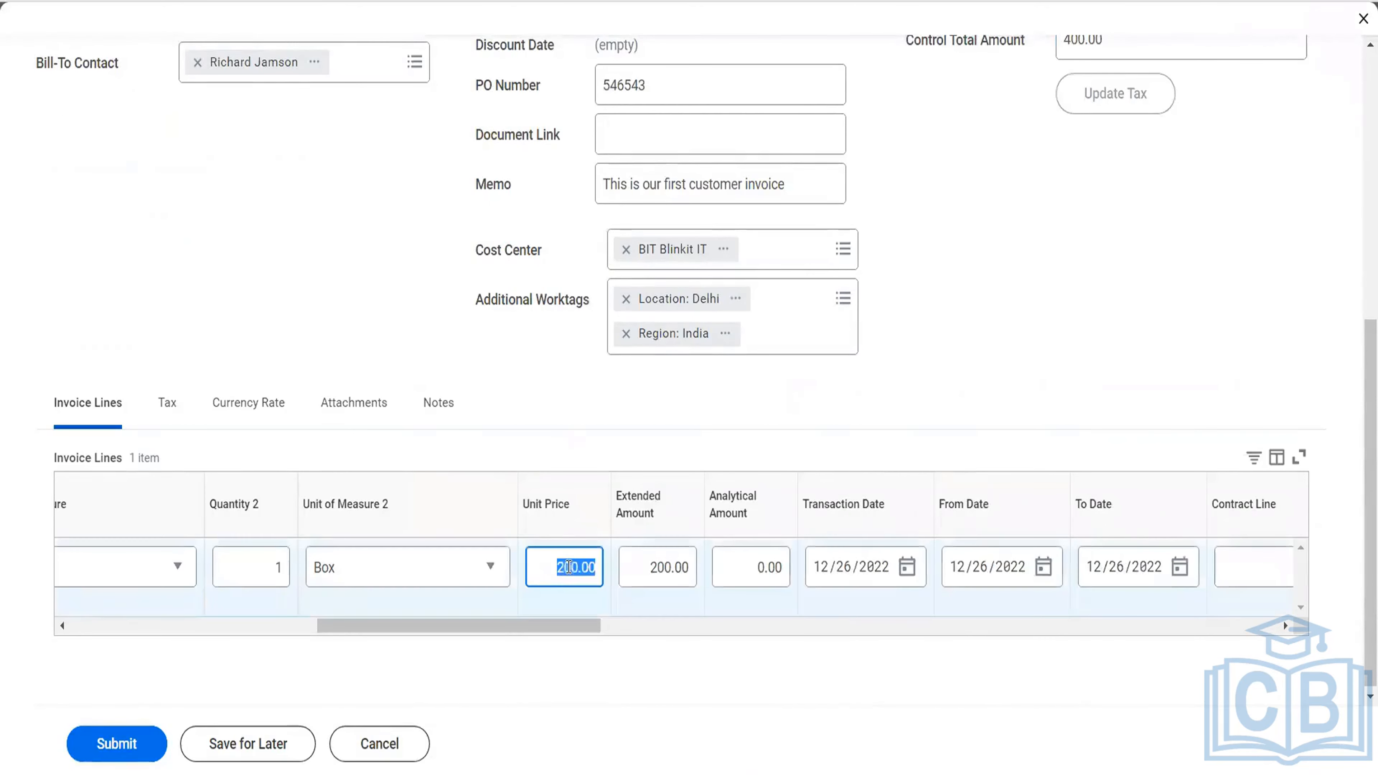
pyautogui.write('400')
pyautogui.press('Tab')
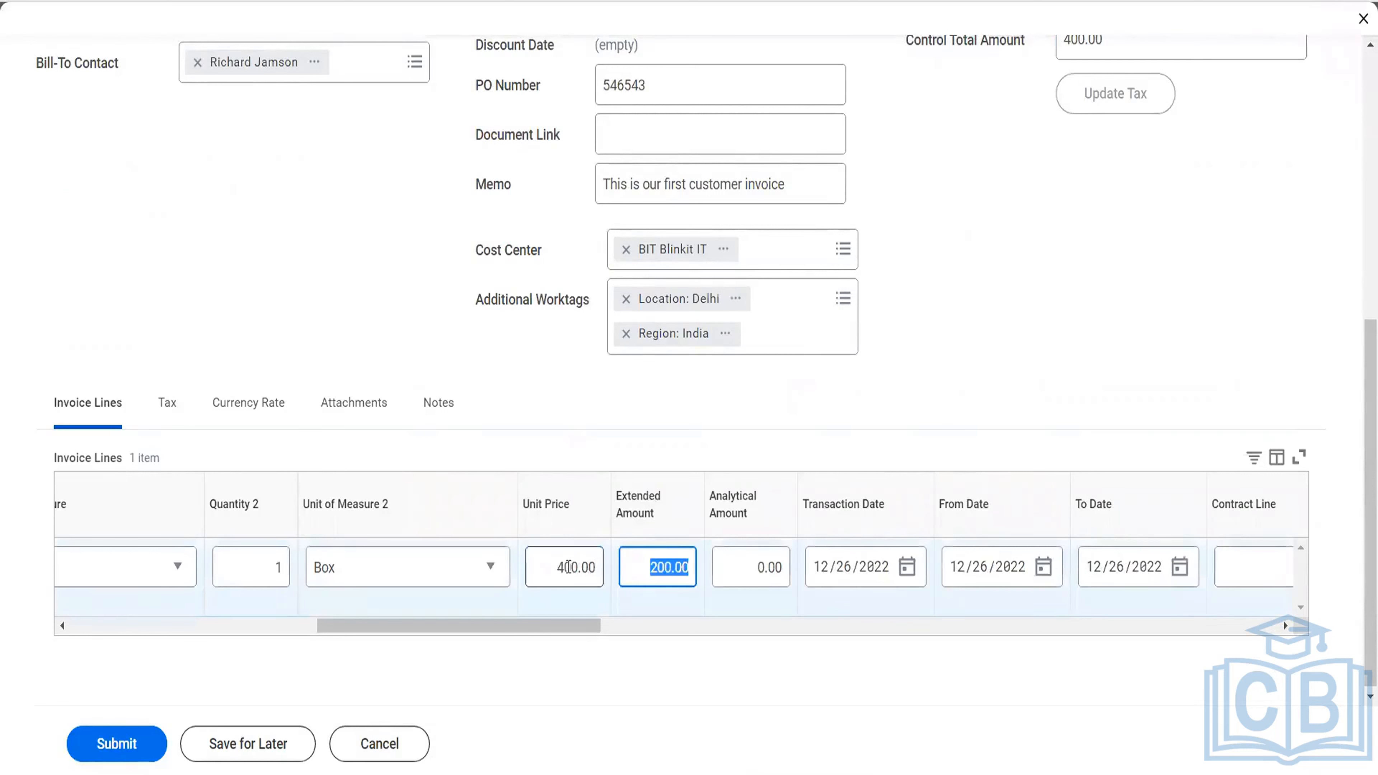
pyautogui.click(118, 755)
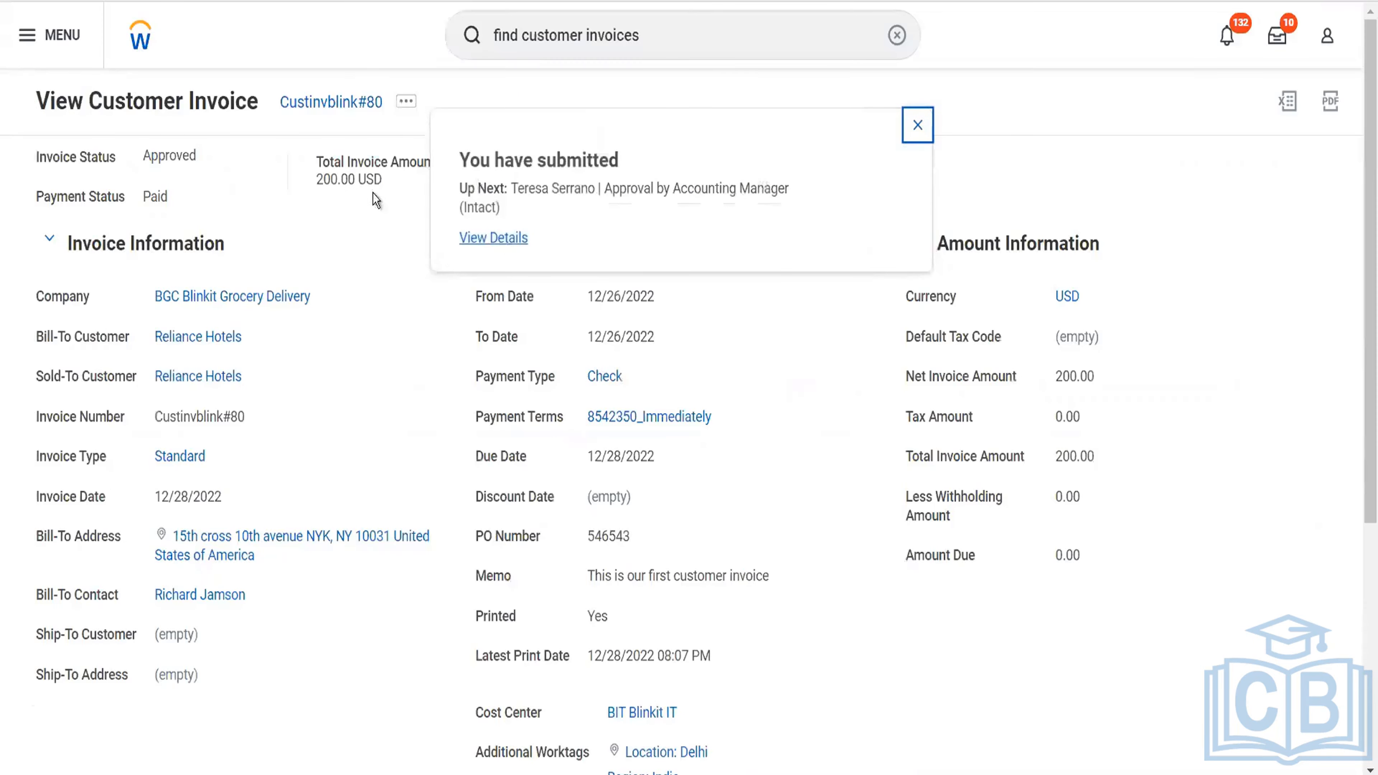
# Create a third copy of the Reliance Hotels invoice with a control total amount of 500.
pyautogui.click(405, 102)
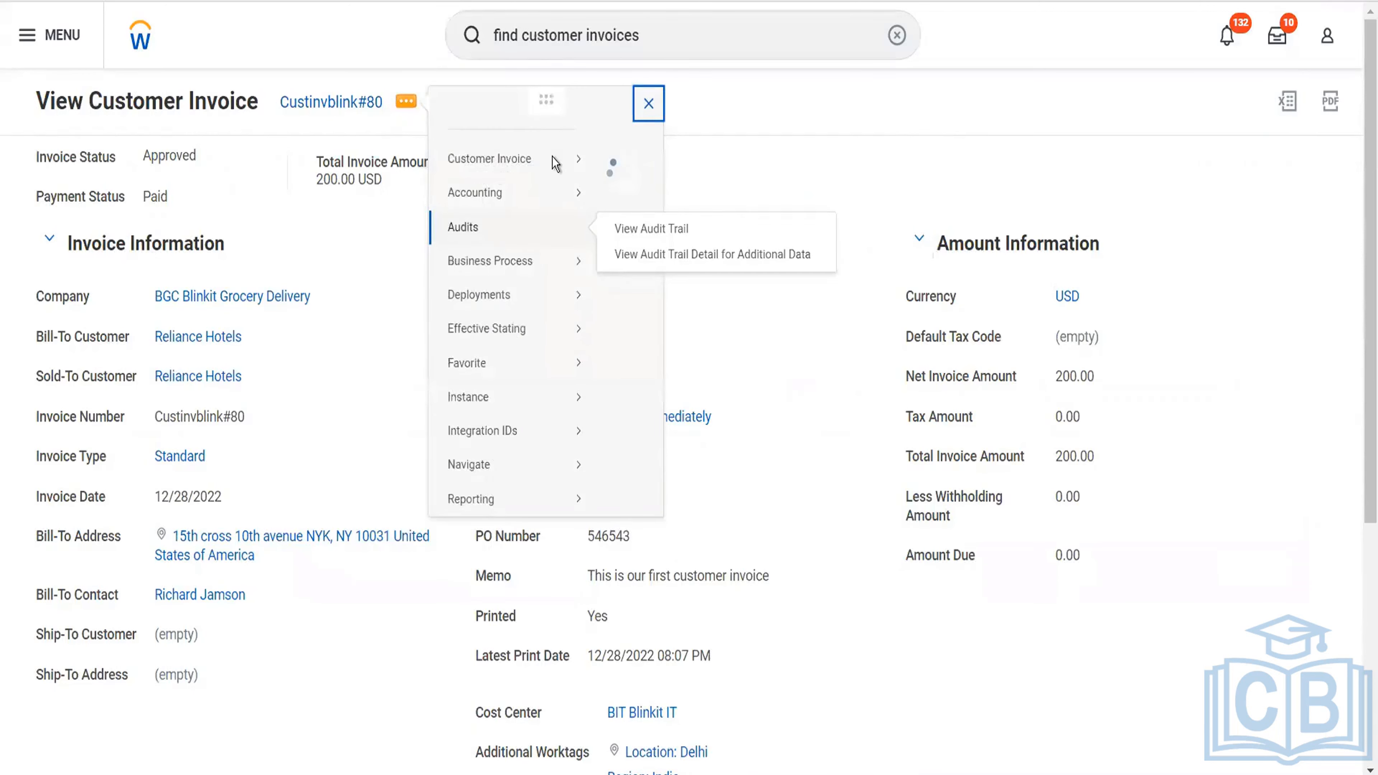
pyautogui.moveTo(575, 182)
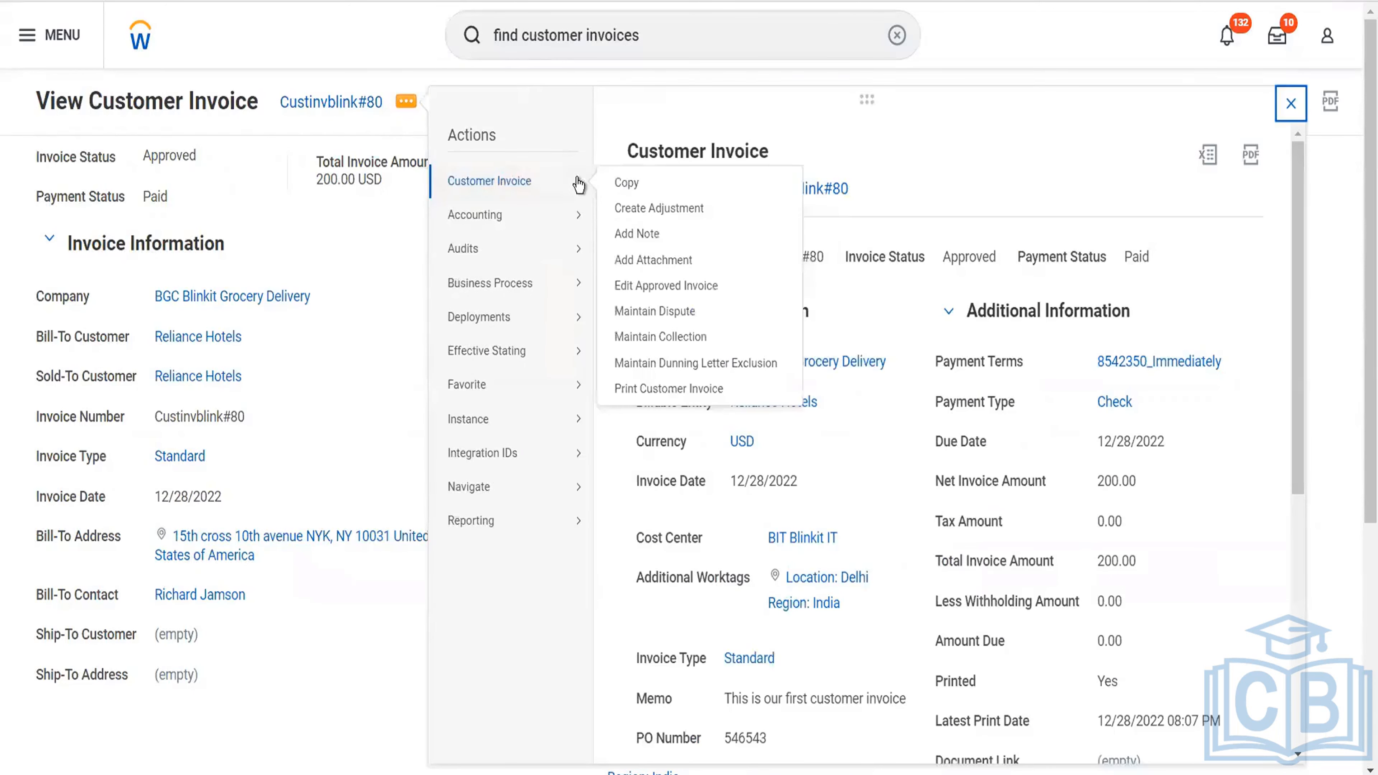
pyautogui.click(624, 182)
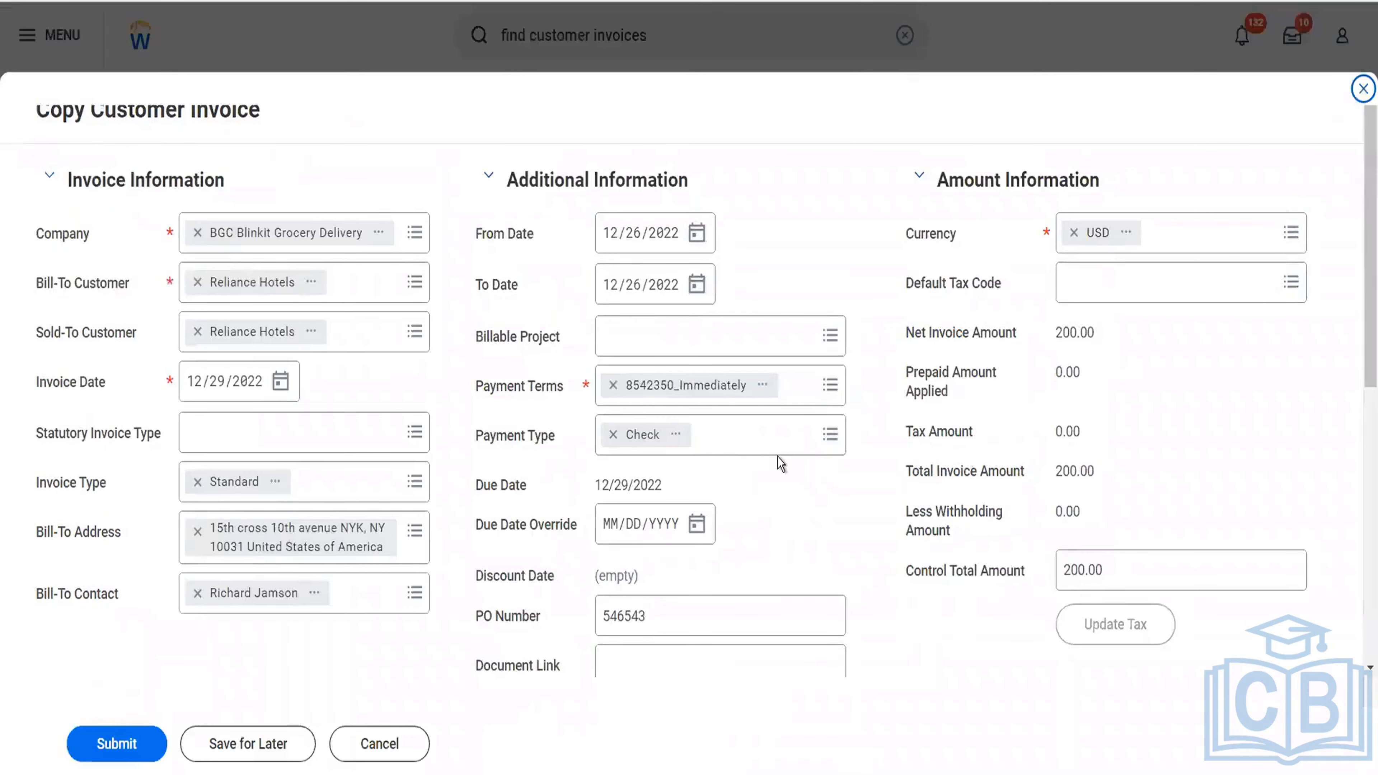
pyautogui.click(1109, 567)
pyautogui.click(1109, 567)
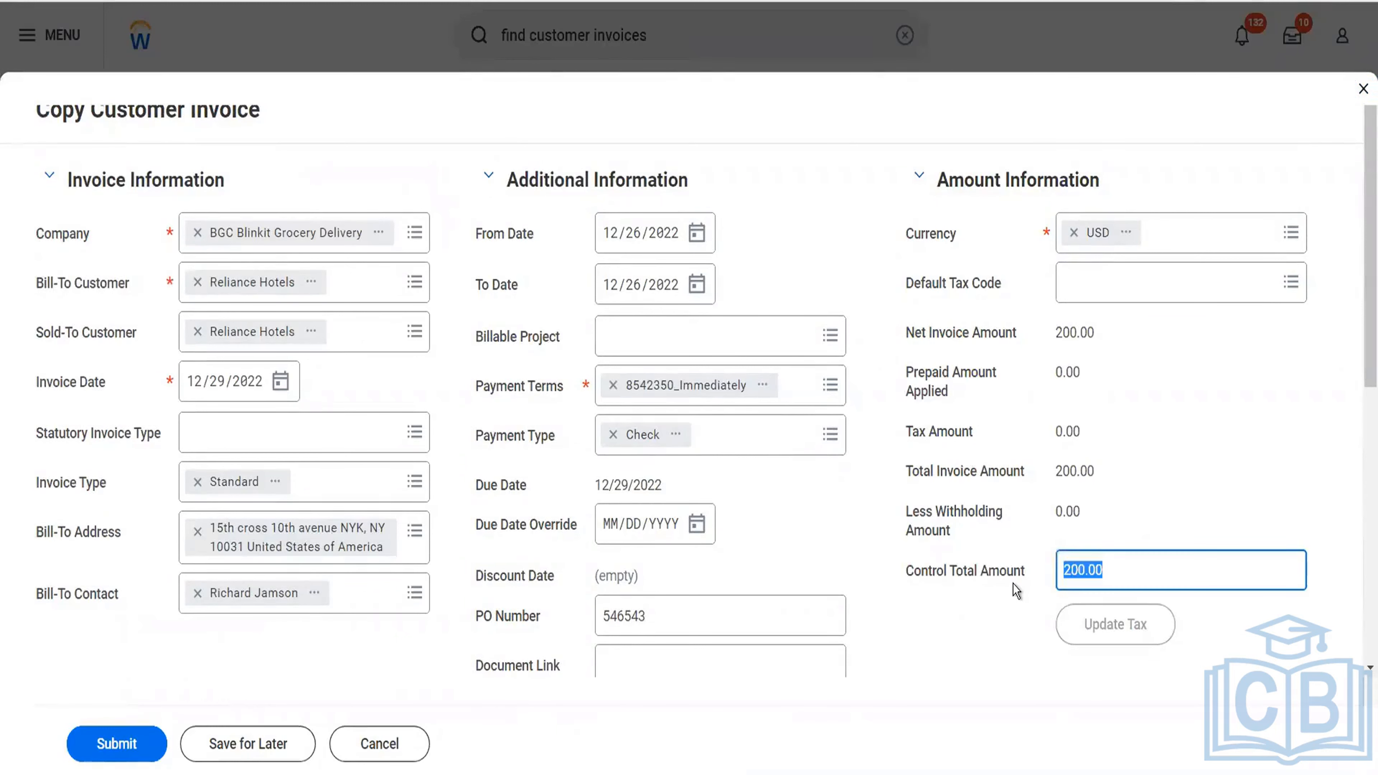
pyautogui.write('500')
# Set the unit price on the third copy's invoice line to 500 and submit the invoice.
pyautogui.scroll(-8, 1013, 583)
pyautogui.hscroll(10, 991, 630)
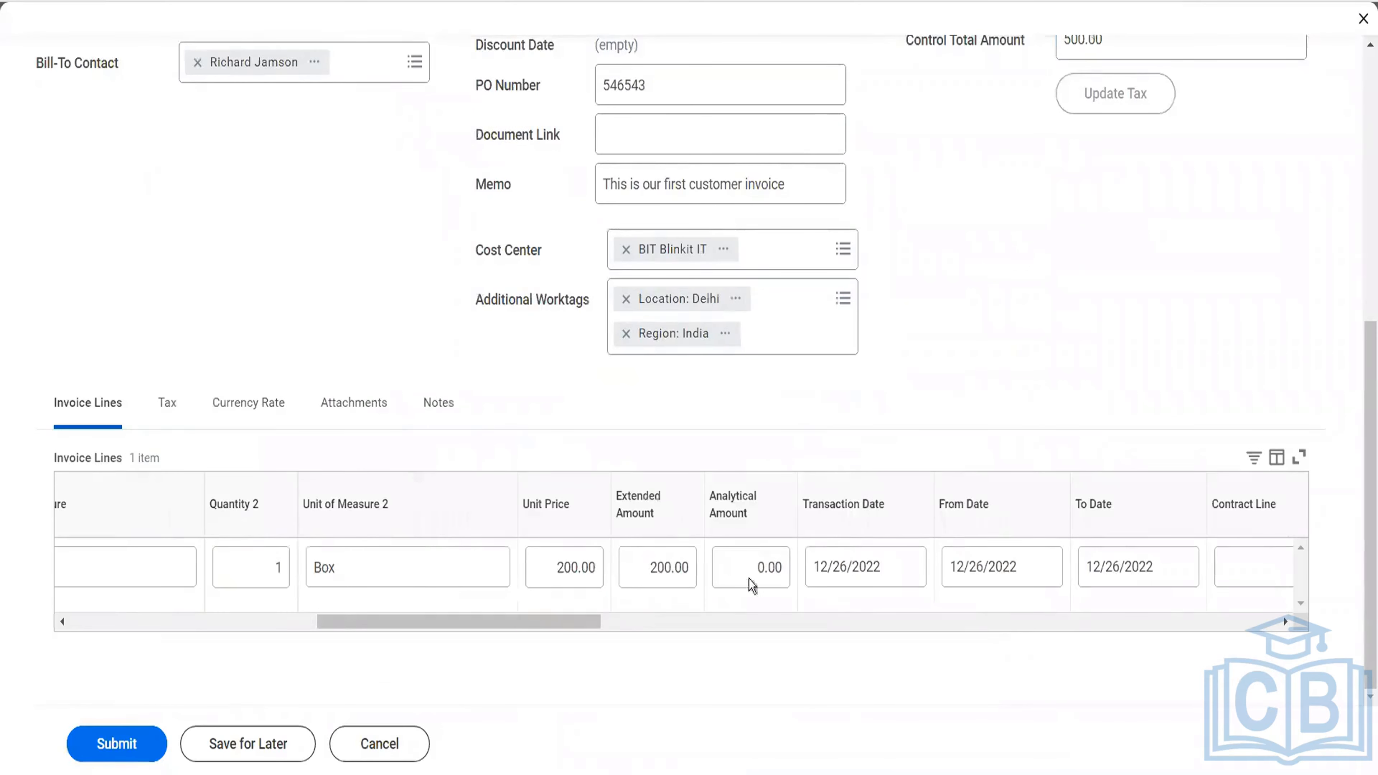
pyautogui.click(559, 569)
pyautogui.write('500')
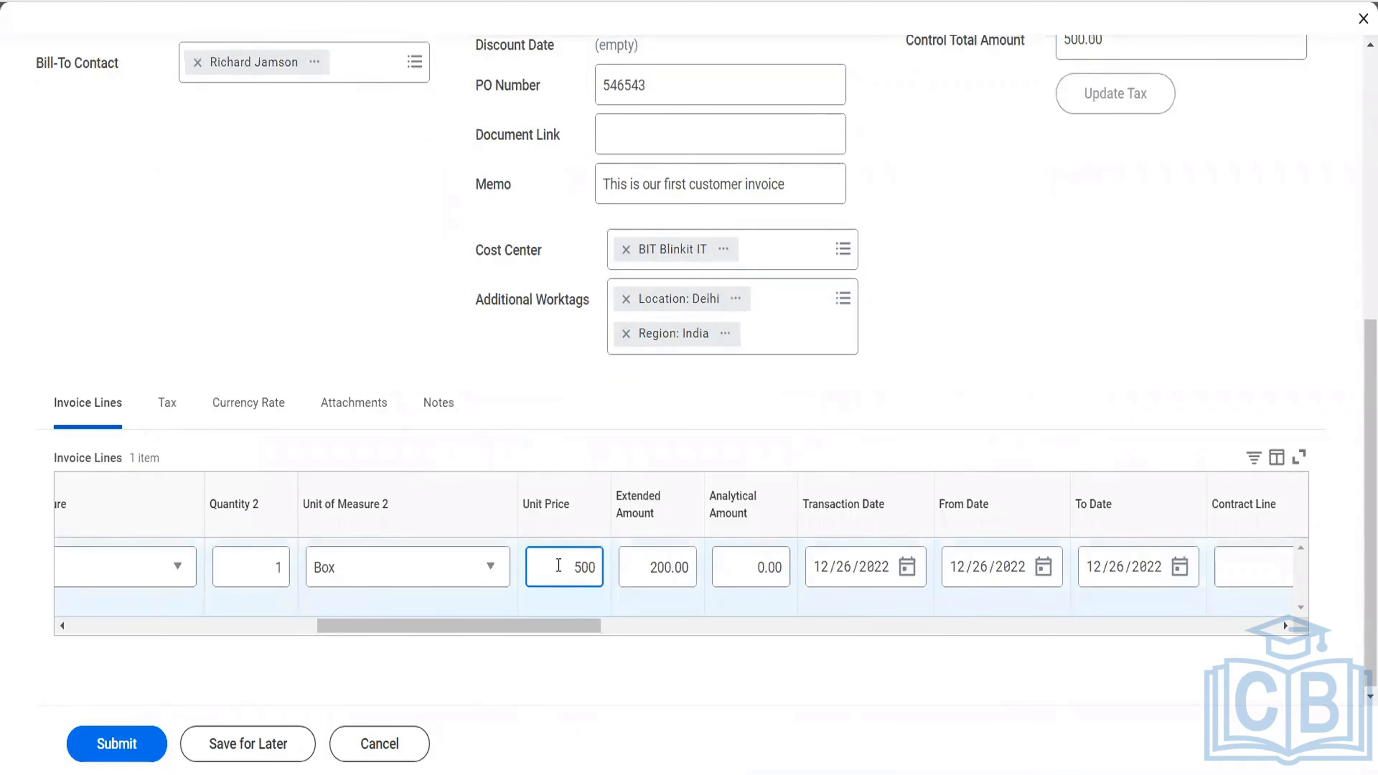
pyautogui.press('Tab')
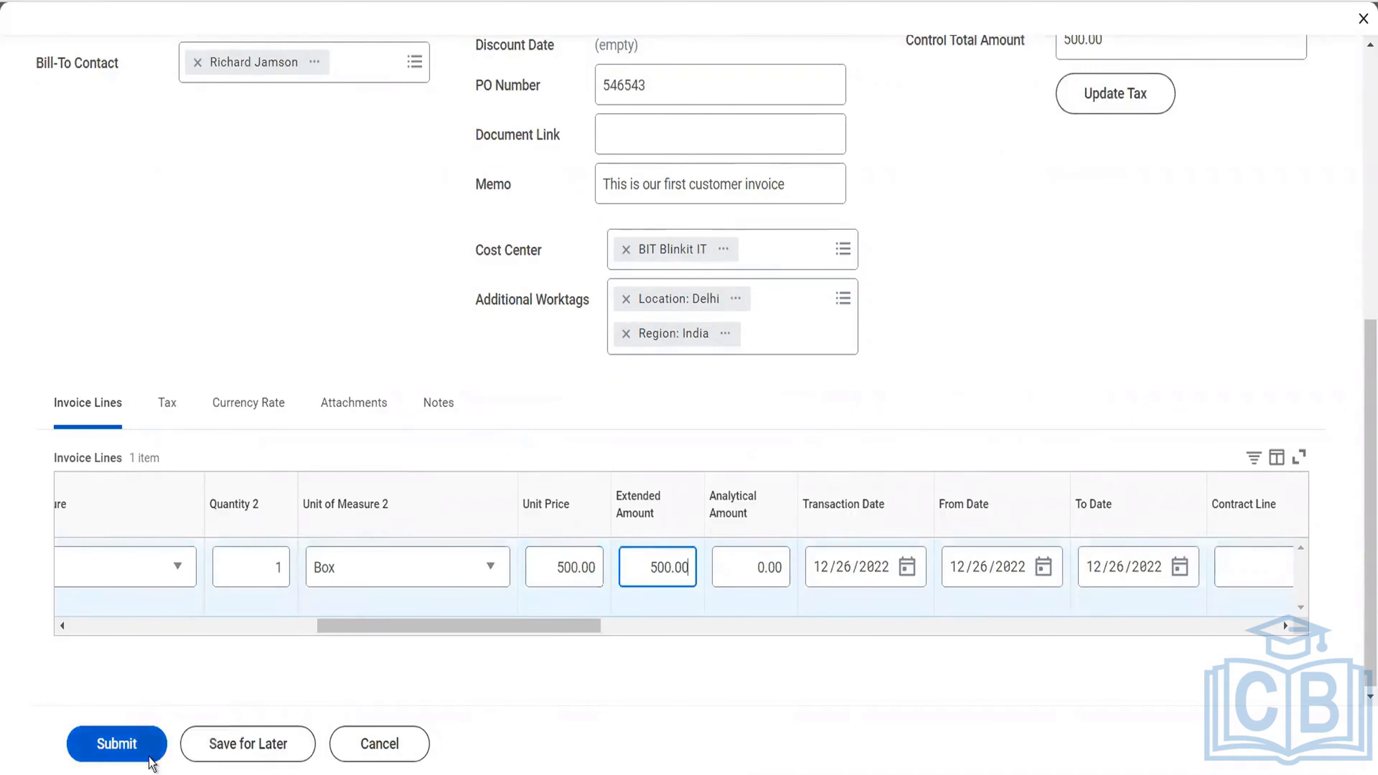
pyautogui.click(149, 756)
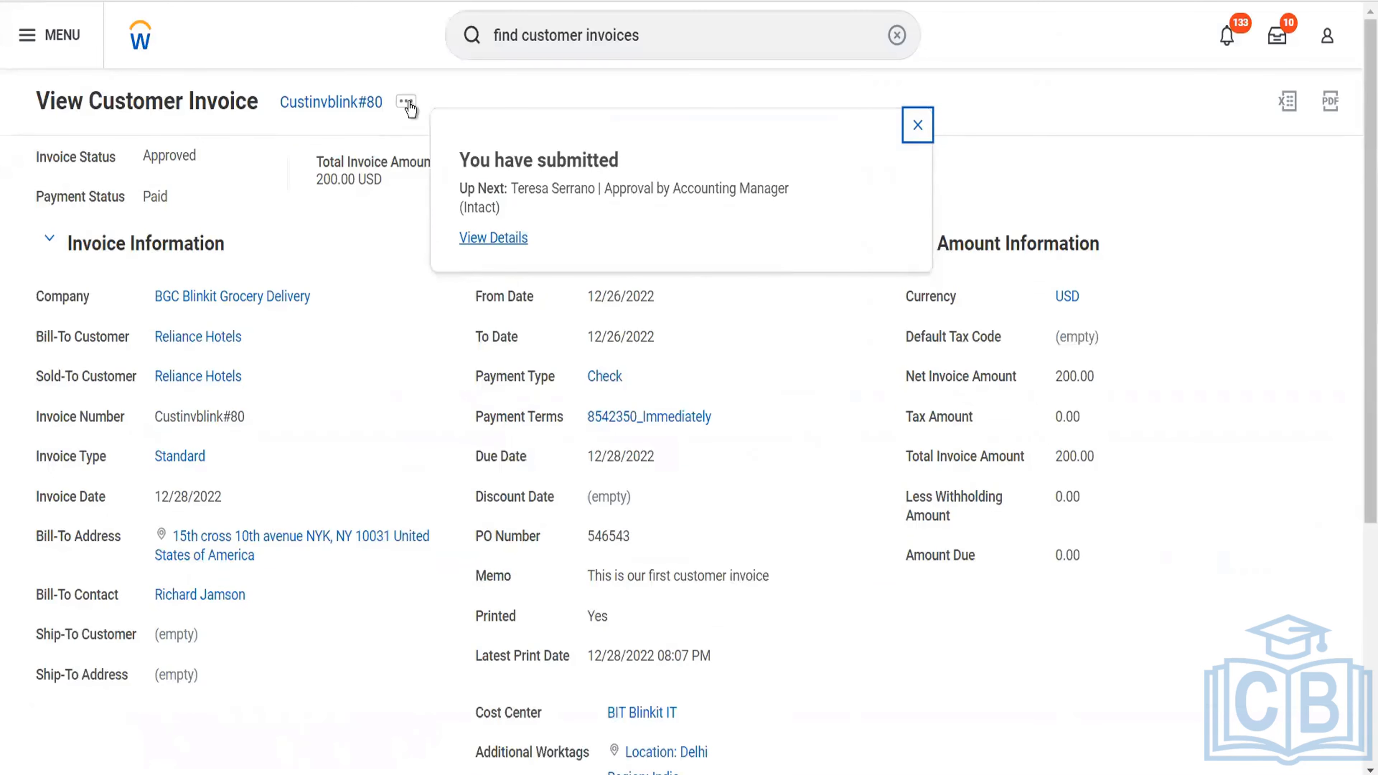
# Create a fourth copy of the Reliance Hotels invoice and set its control total amount to 600.
pyautogui.click(407, 103)
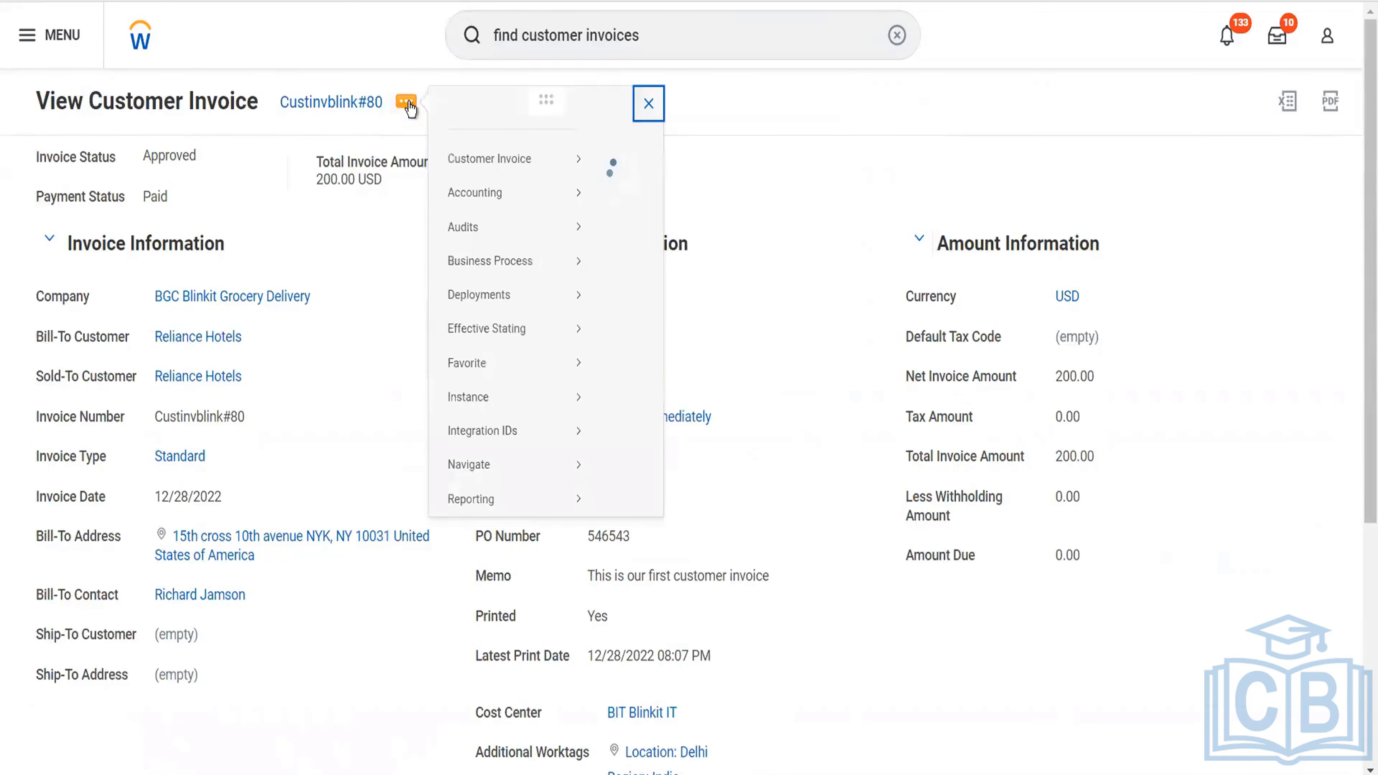
pyautogui.moveTo(542, 184)
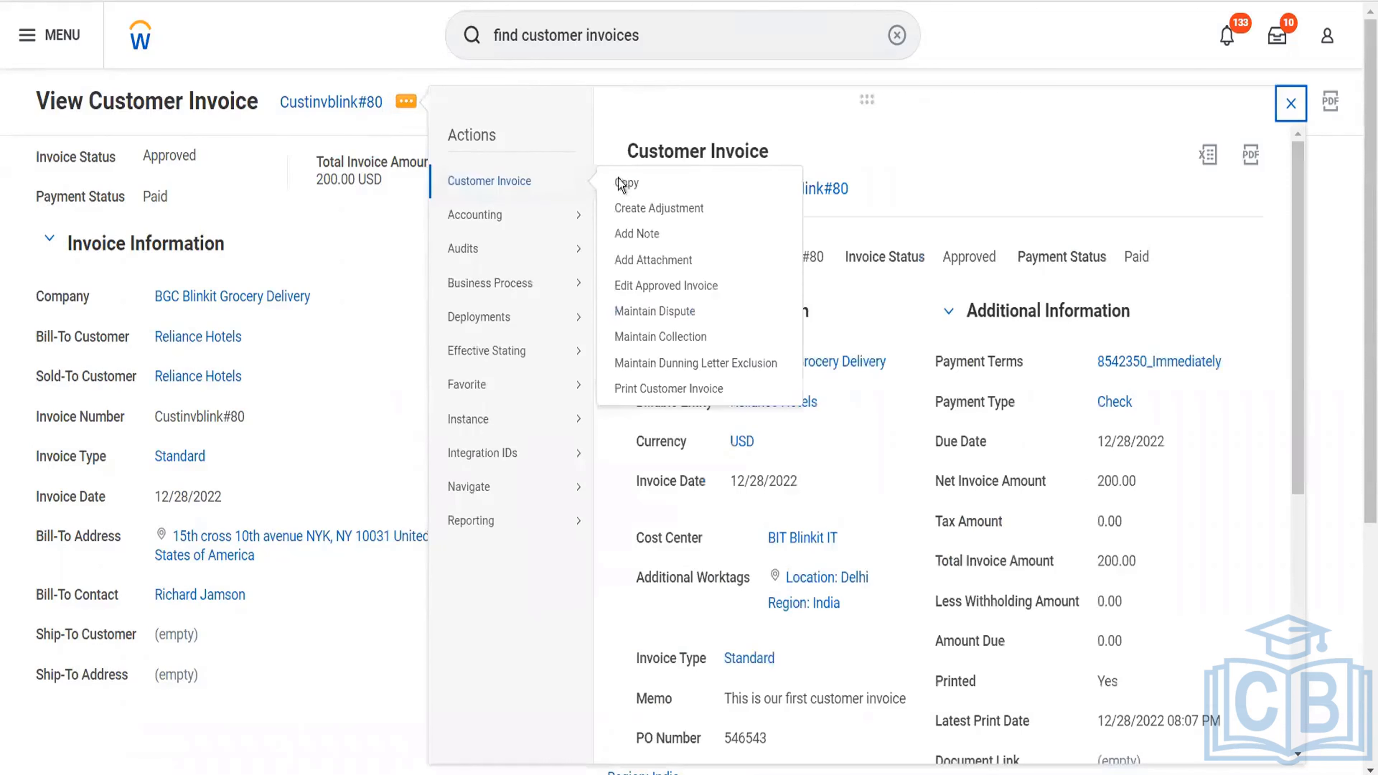
pyautogui.click(624, 183)
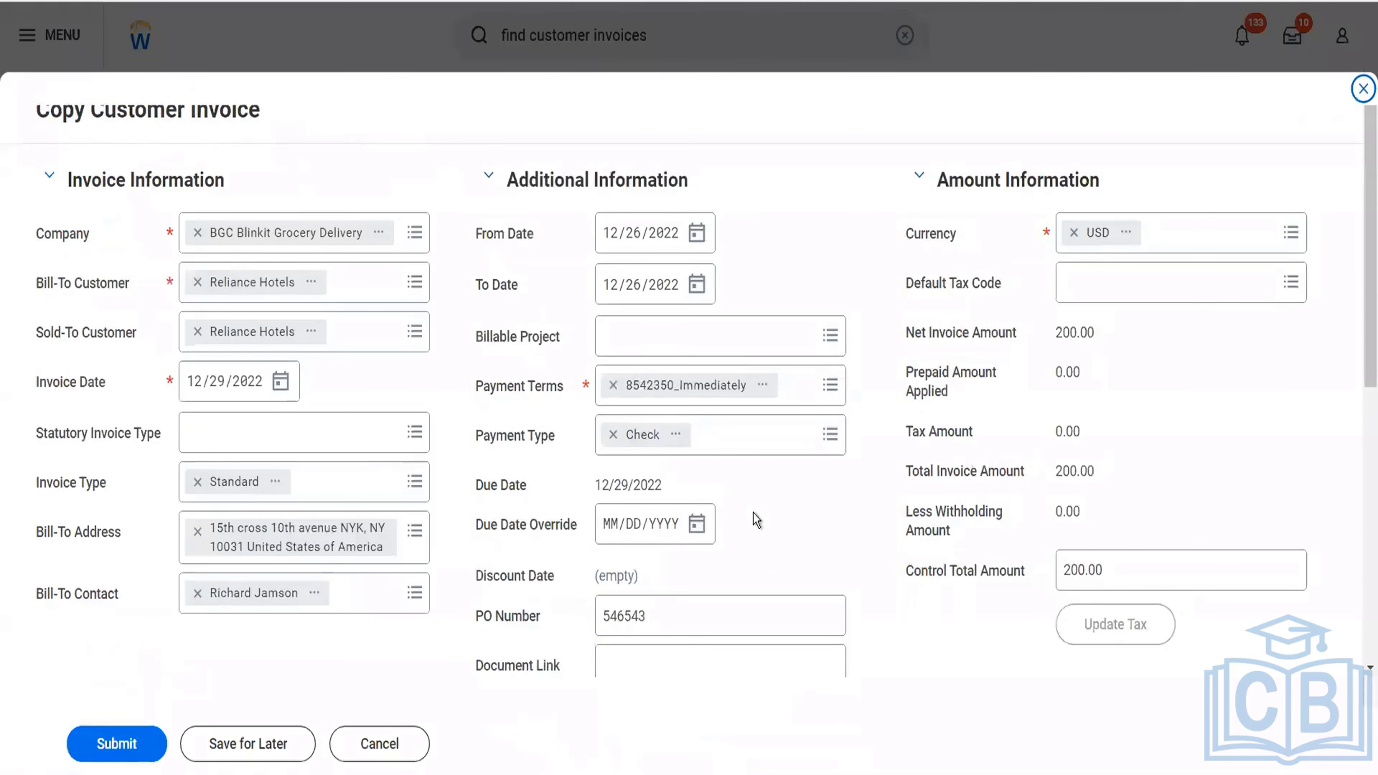
pyautogui.scroll(-3, 754, 513)
pyautogui.click(1111, 373)
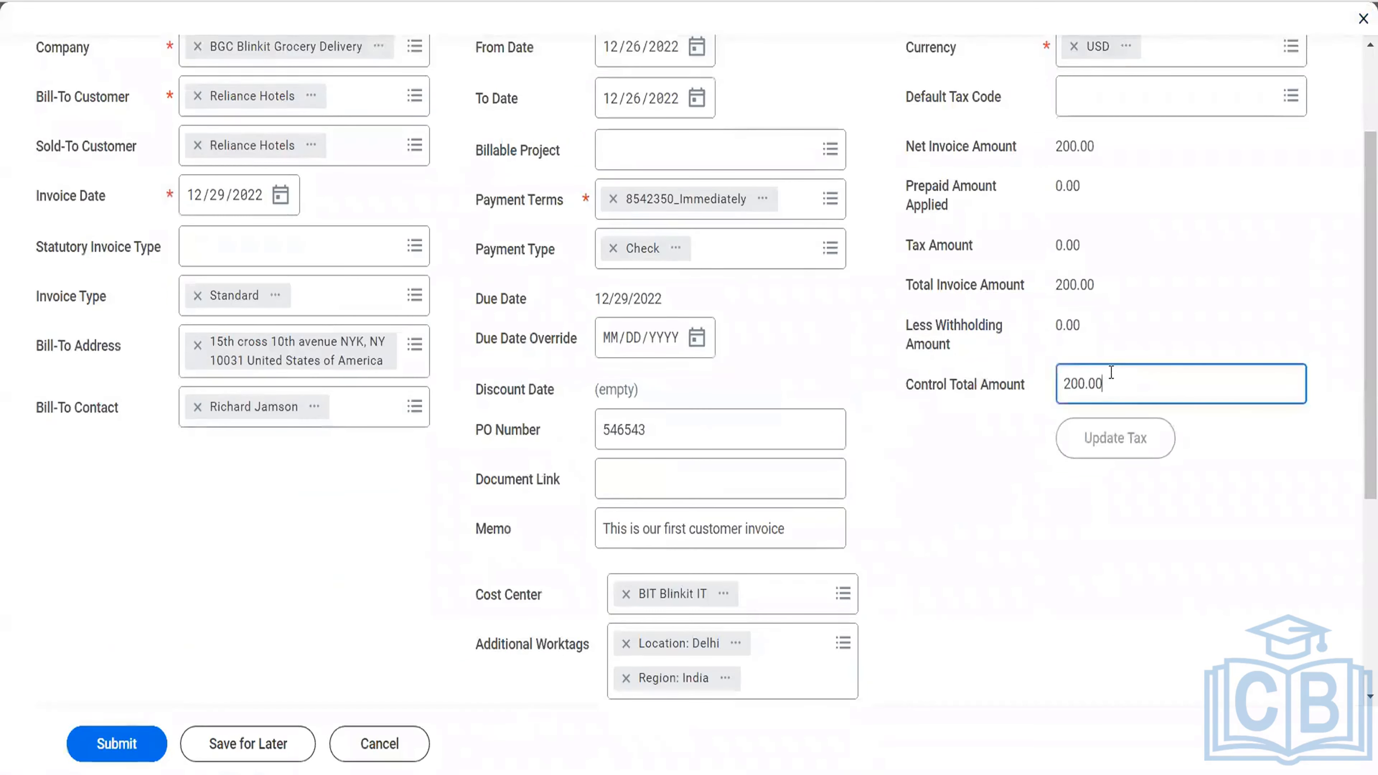
pyautogui.doubleClick(1111, 373)
pyautogui.write('600')
pyautogui.scroll(-5, 1037, 367)
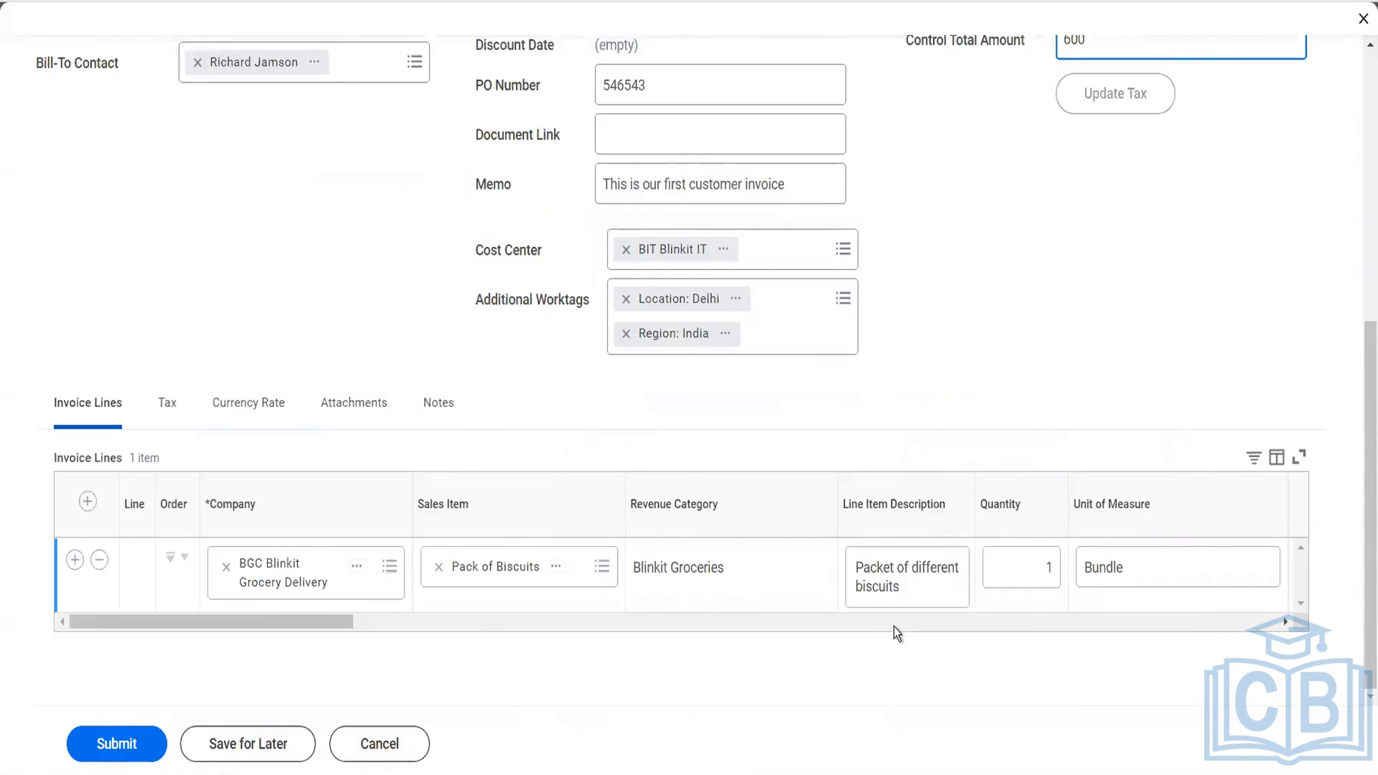
# Set the unit price on the fourth copy's invoice line to 600 and submit the invoice.
pyautogui.hscroll(5, 896, 631)
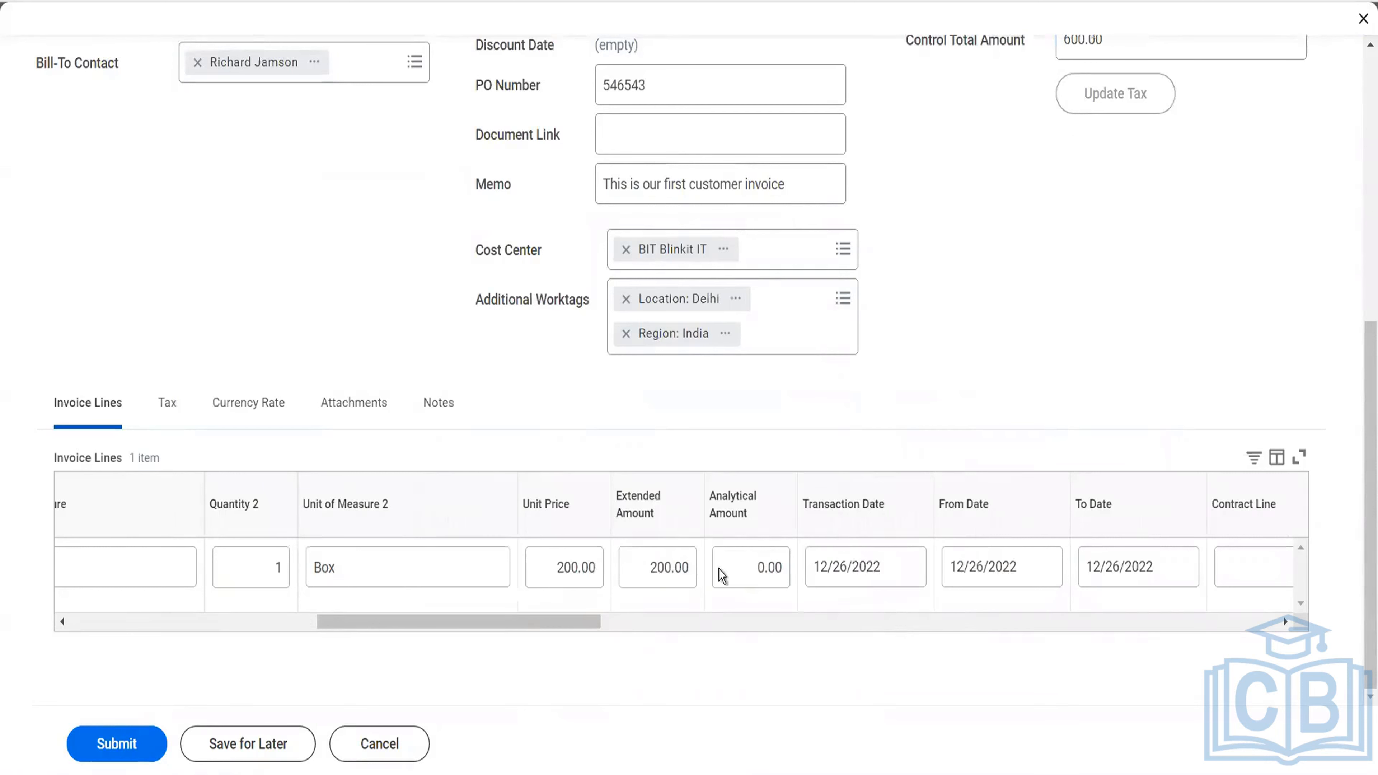
pyautogui.click(575, 567)
pyautogui.write('600')
pyautogui.press('Tab')
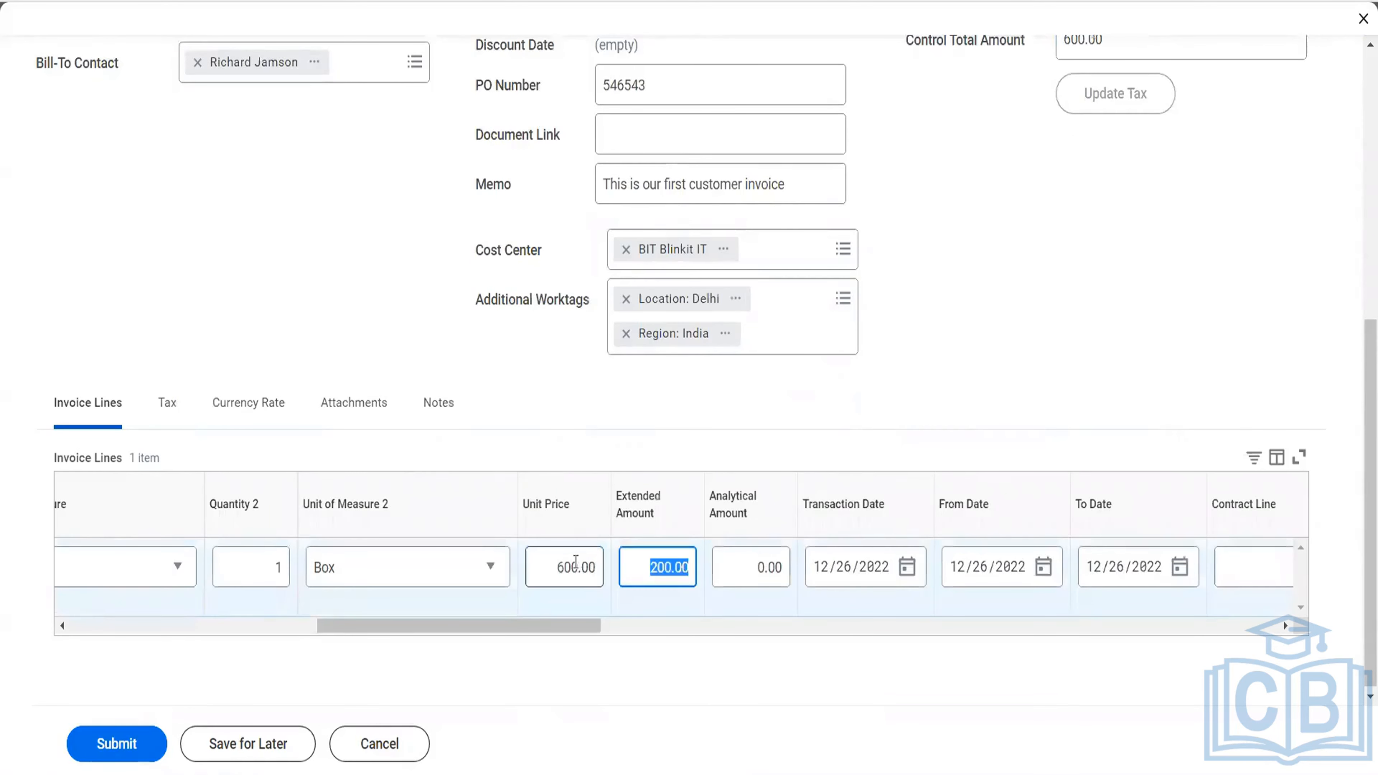
pyautogui.click(132, 739)
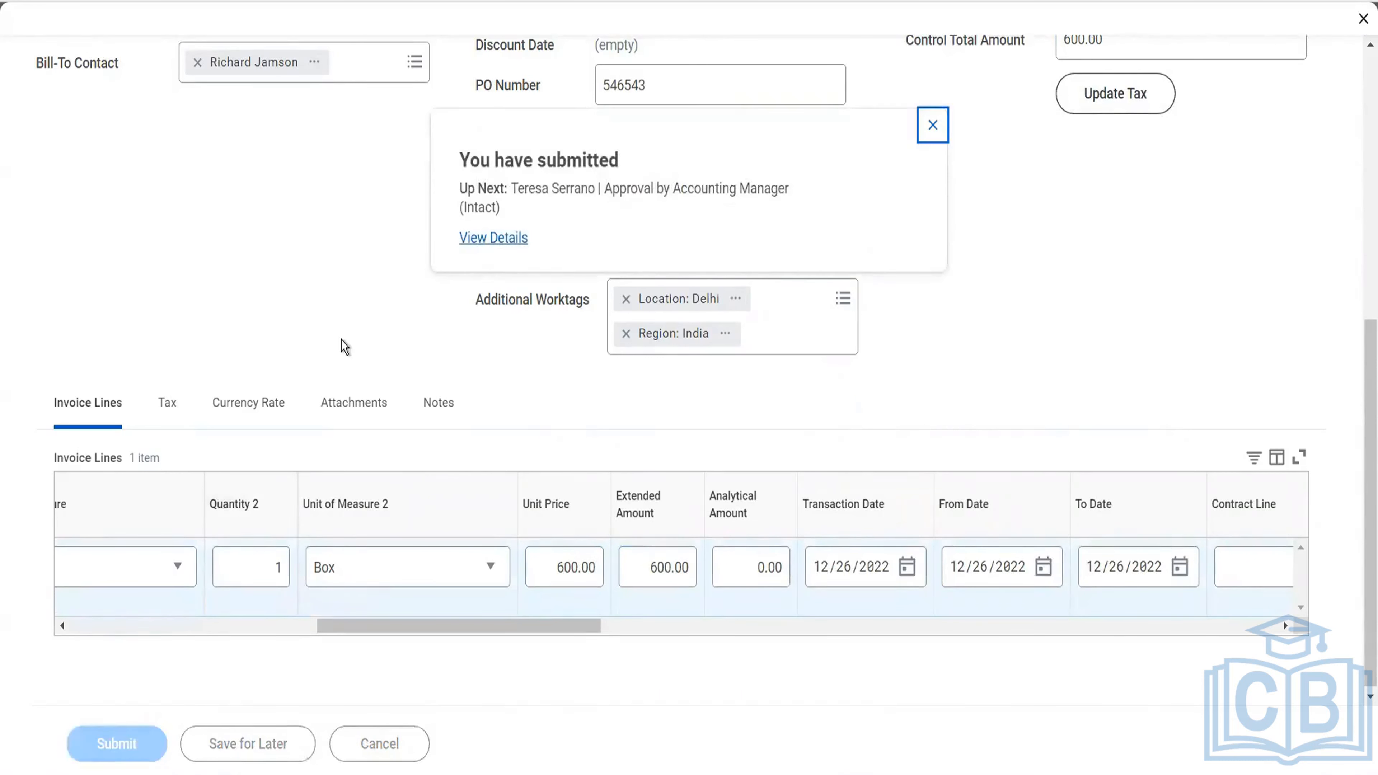
# Open the submitted $600.00 invoice's process history and start a proxy session as the accounting manager assigned to its approval.
pyautogui.click(496, 237)
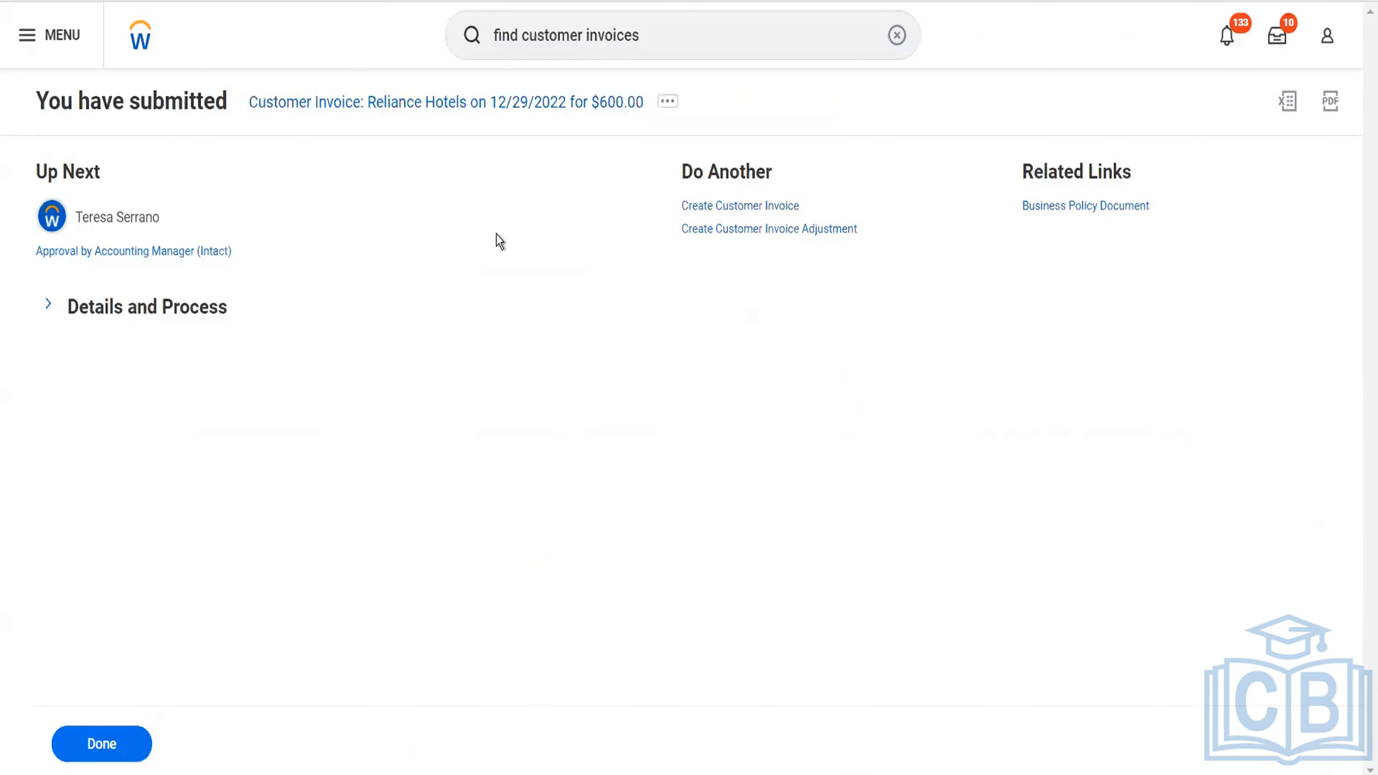
pyautogui.click(169, 312)
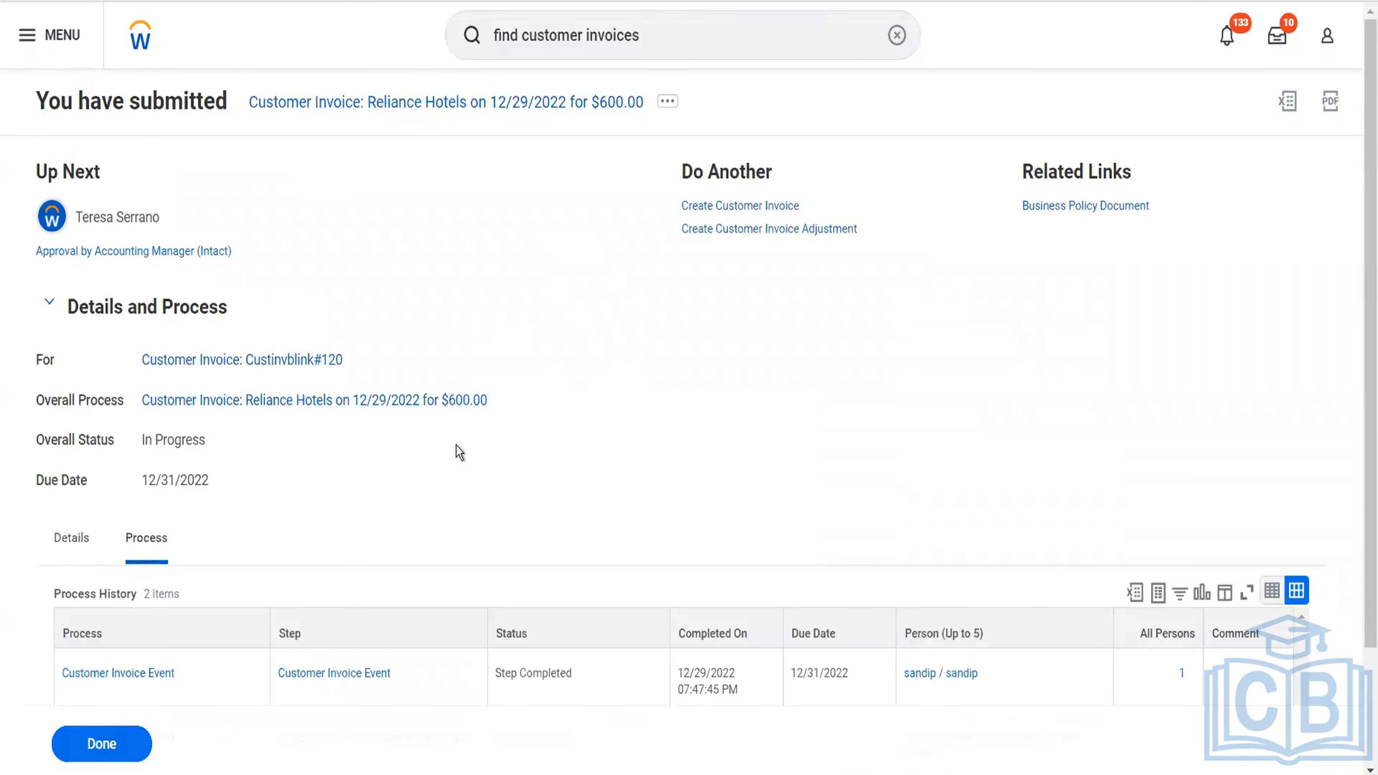
pyautogui.scroll(-3, 456, 445)
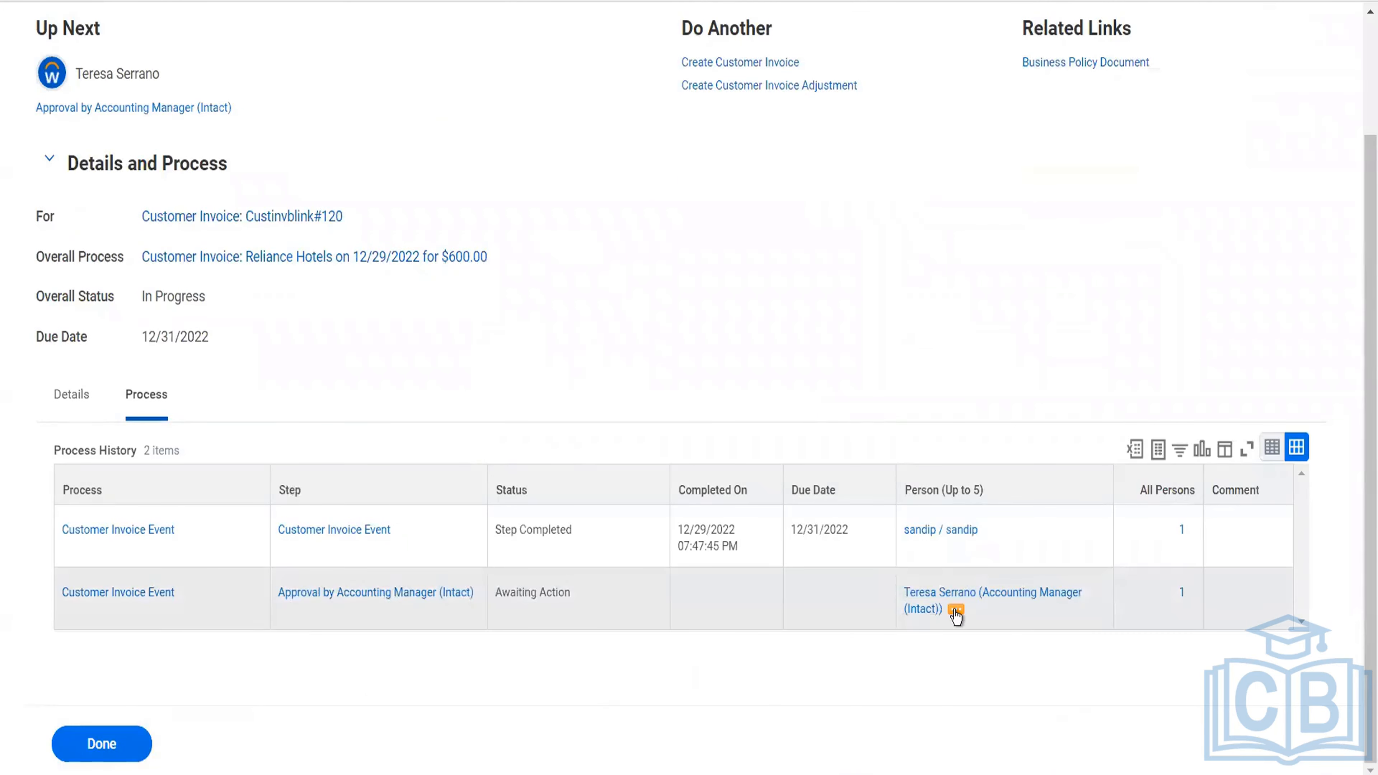
pyautogui.click(955, 612)
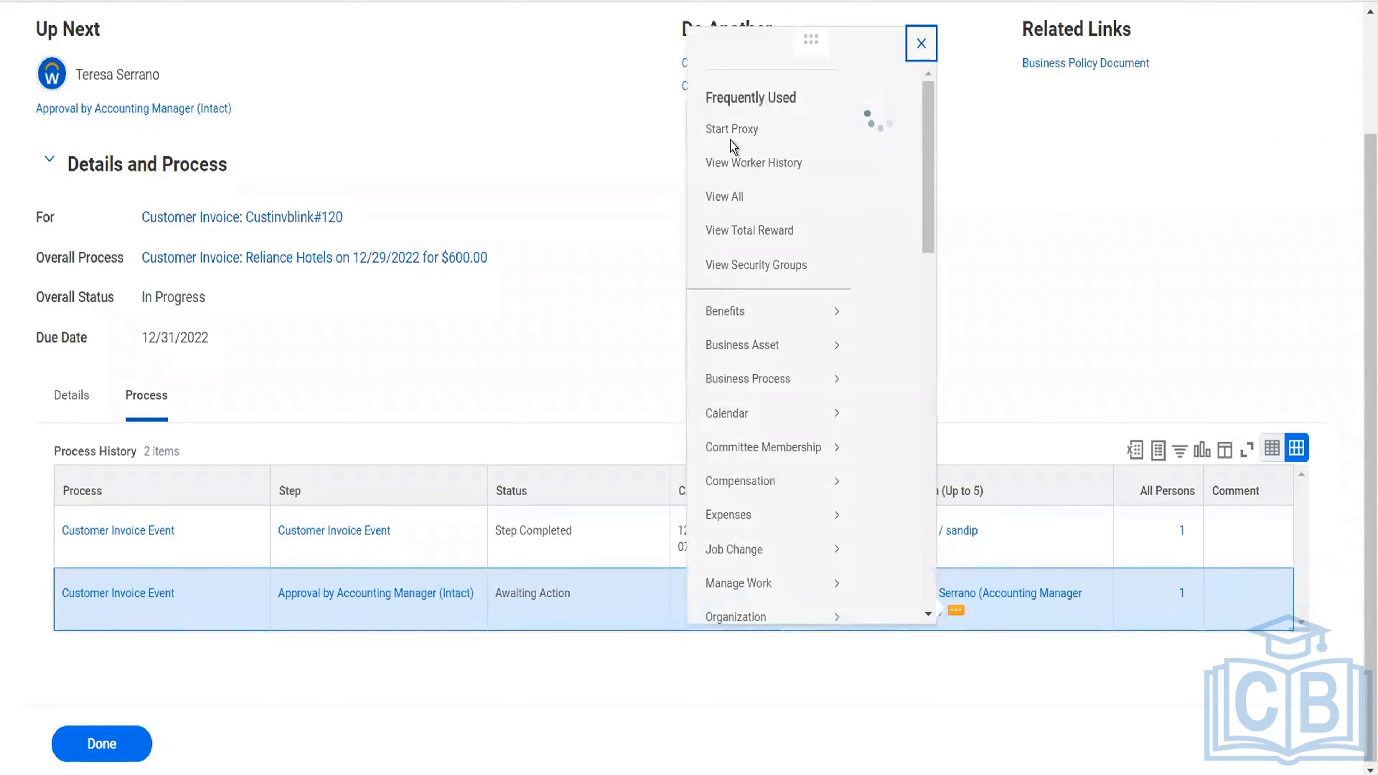
pyautogui.click(129, 151)
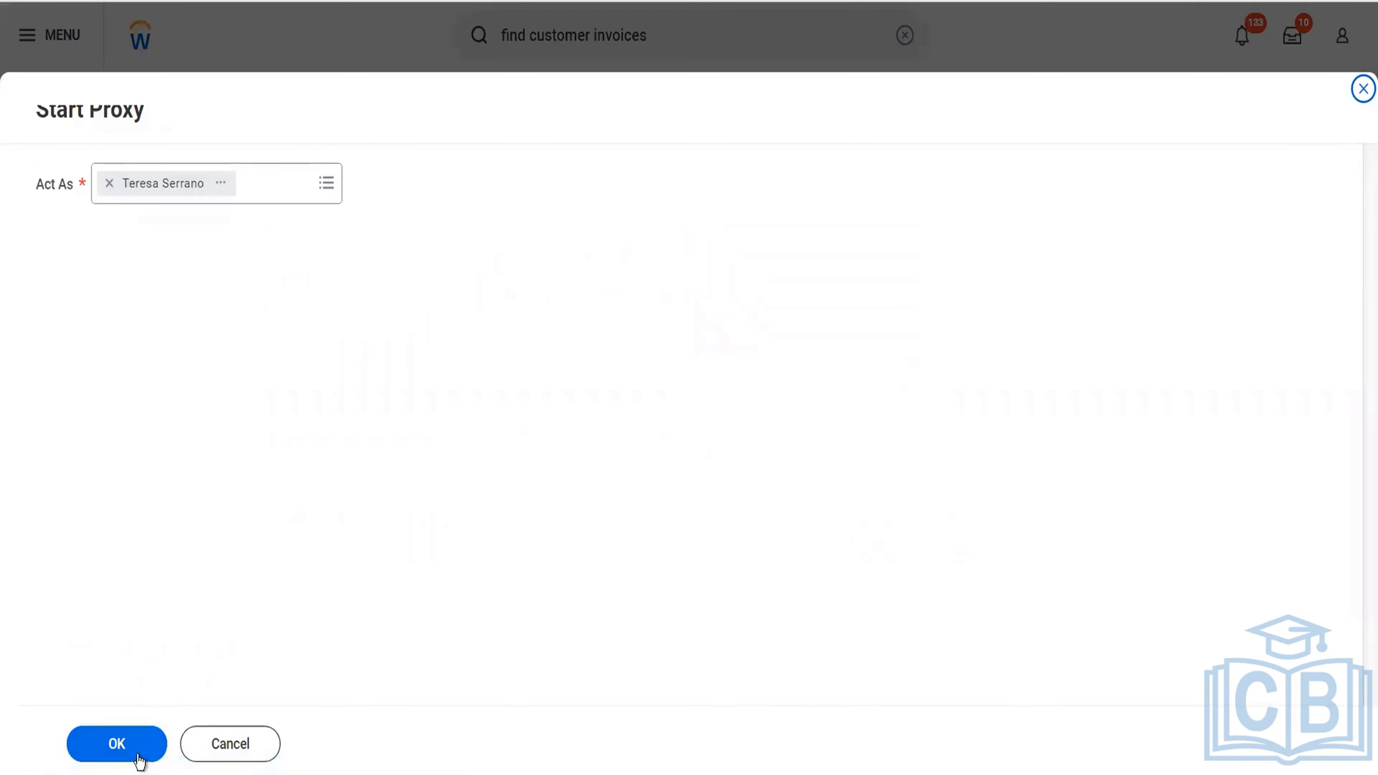
pyautogui.click(144, 759)
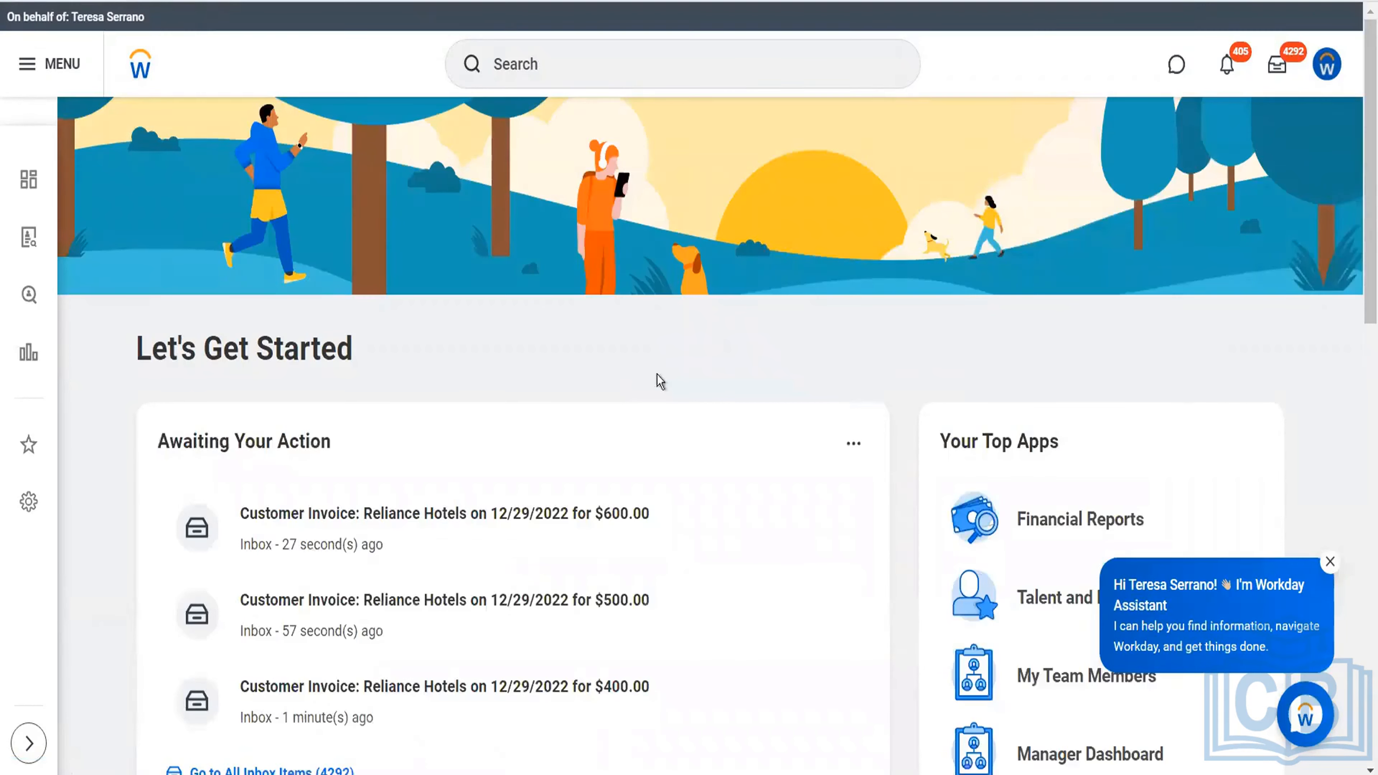
# Approve the $600.00 and $500.00 Reliance Hotels customer invoices individually from the approver's inbox.
pyautogui.click(1271, 68)
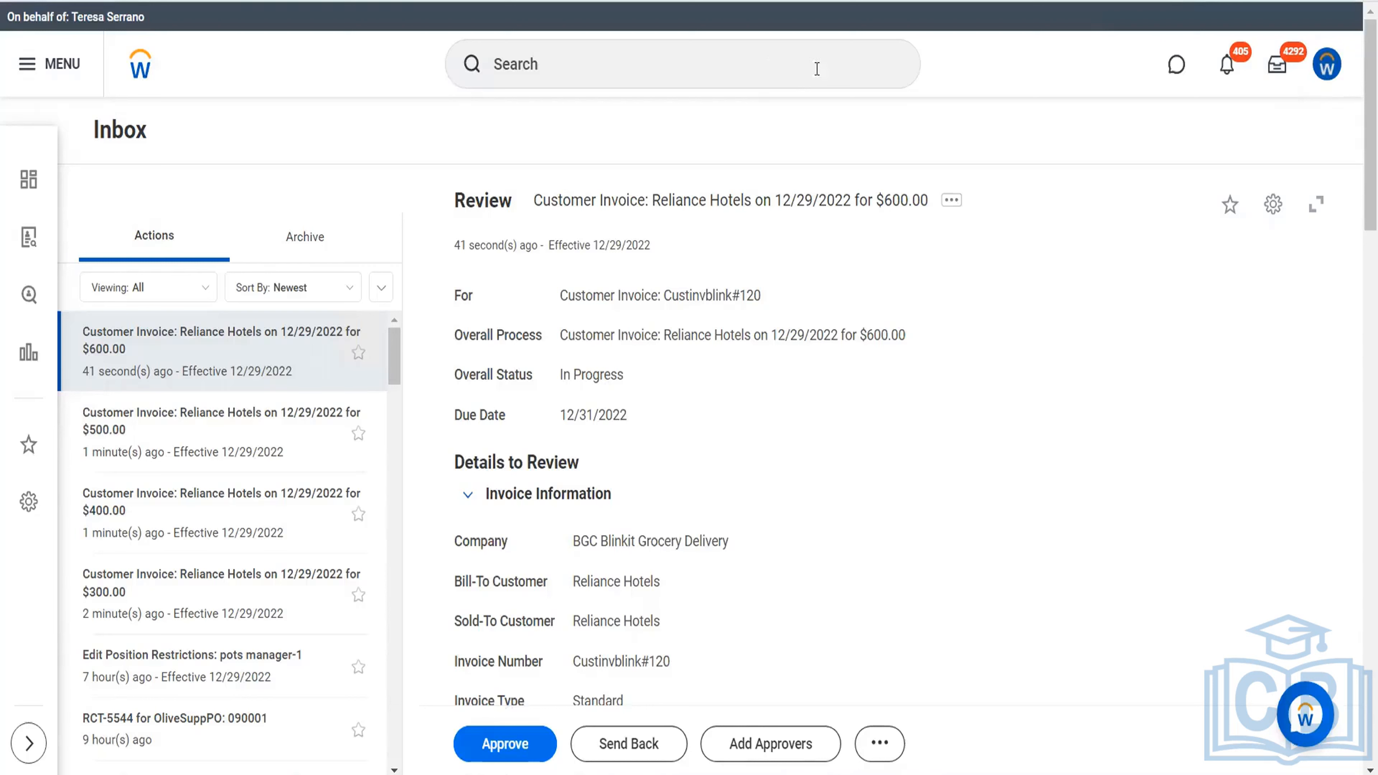
pyautogui.click(487, 746)
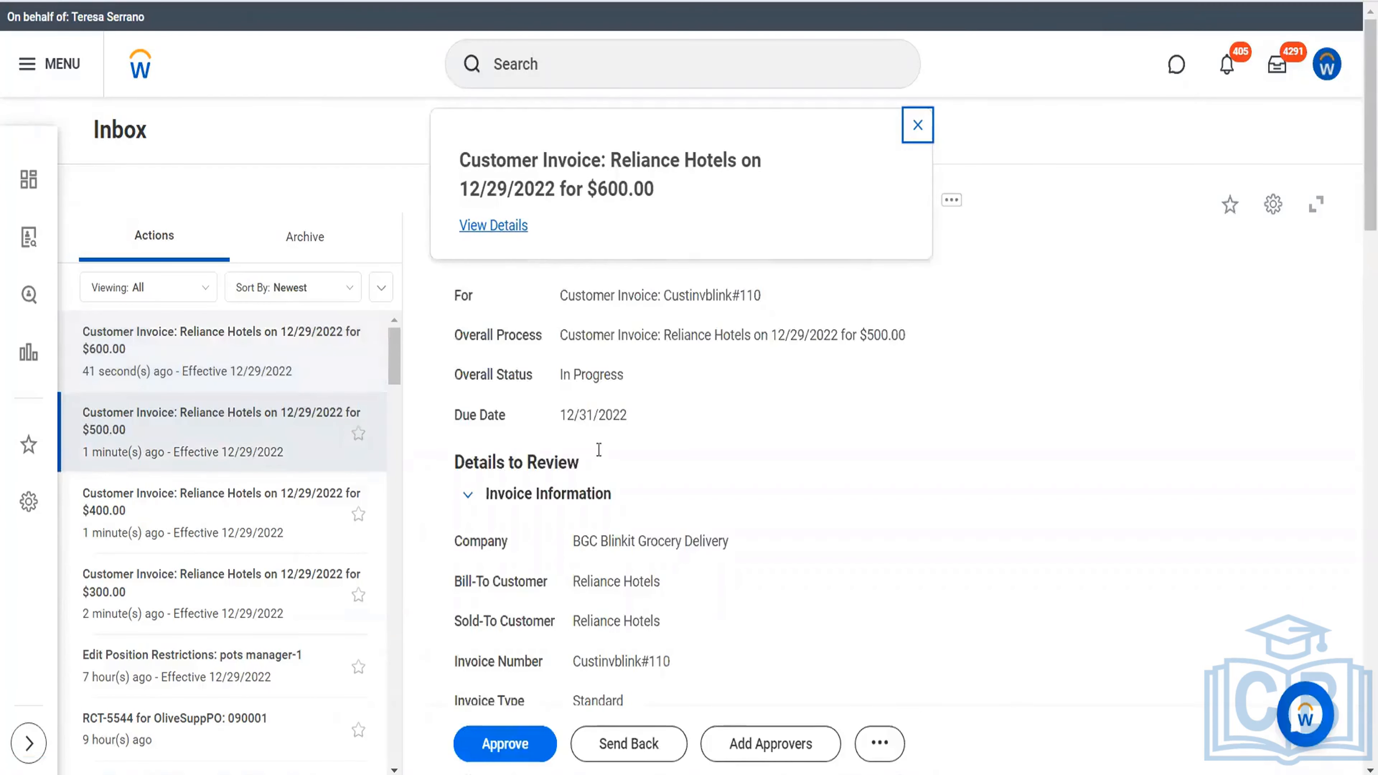
pyautogui.scroll(-5, 603, 452)
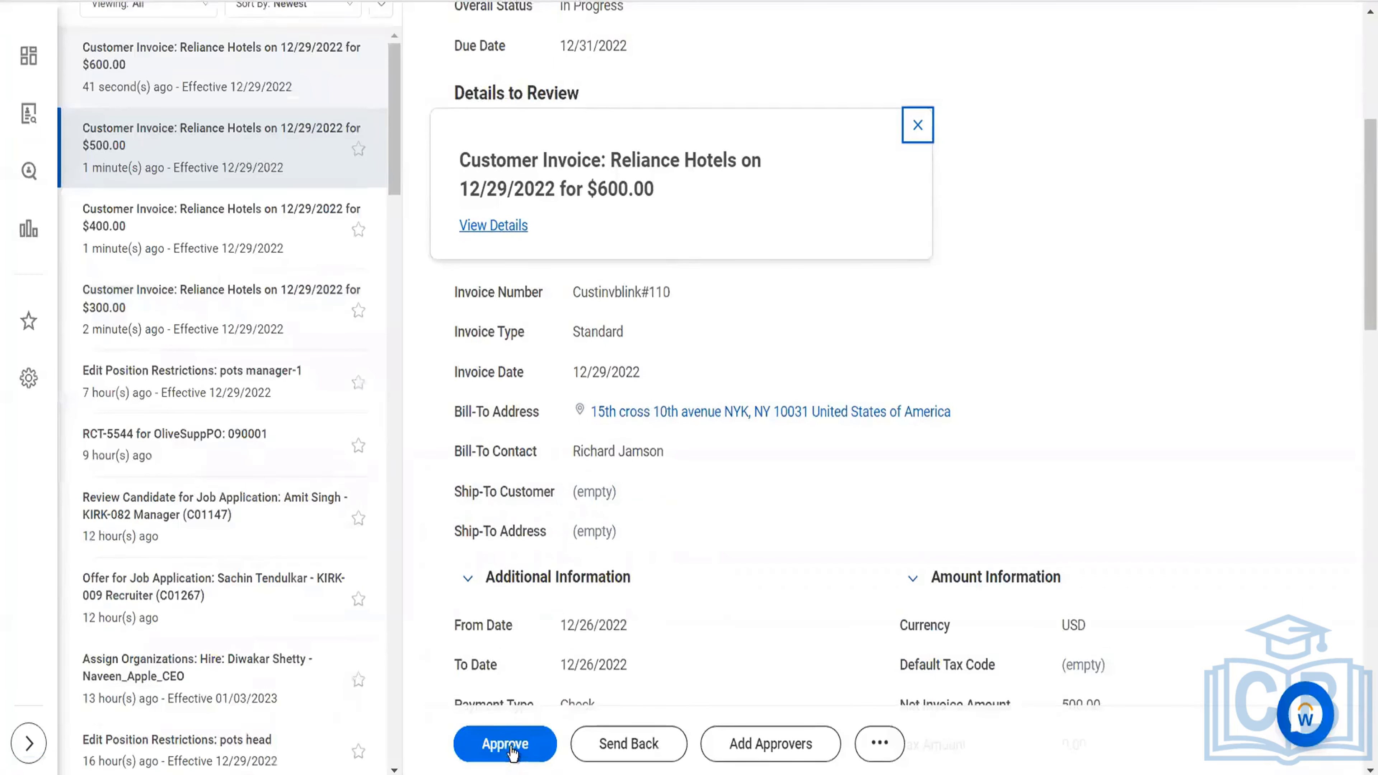
pyautogui.click(504, 743)
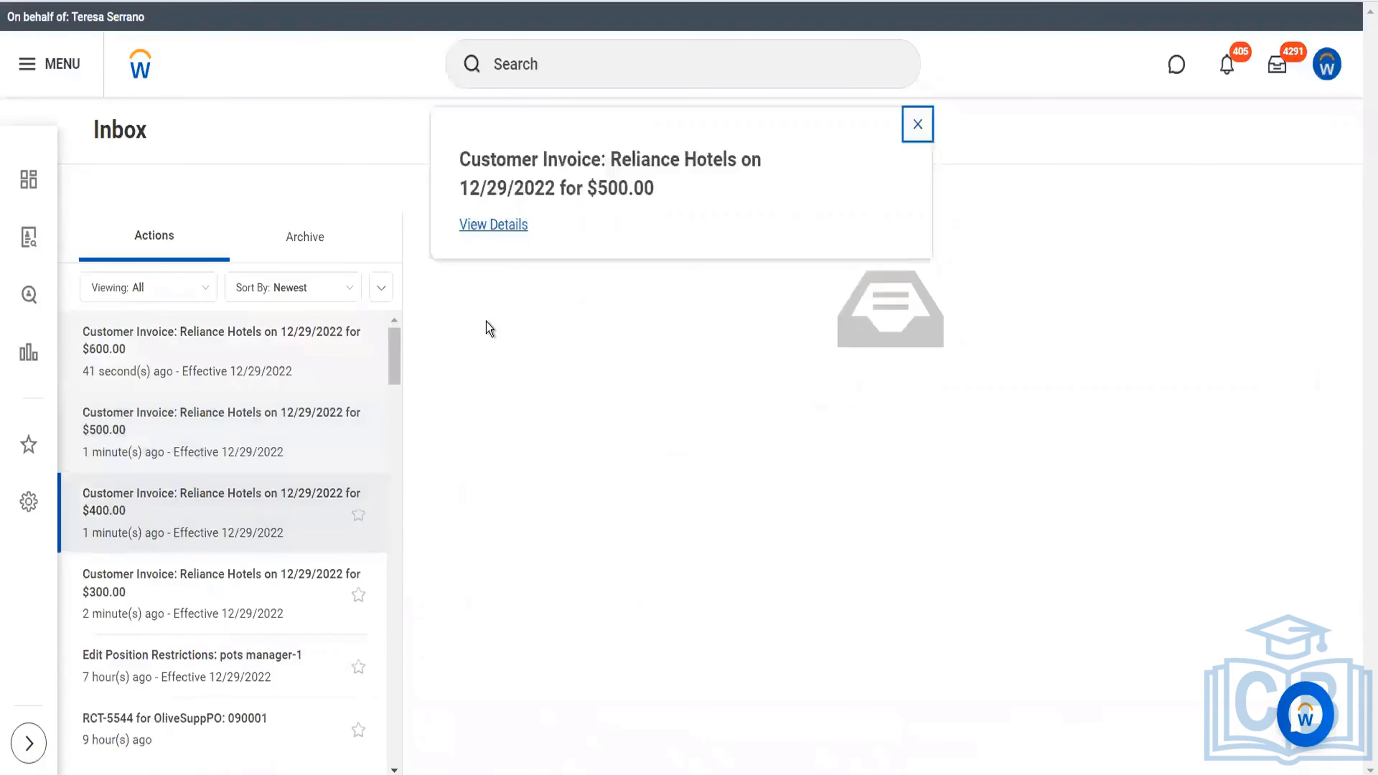
# Bulk approve the $400.00 and $300.00 Reliance Hotels customer invoices and return to the inbox.
pyautogui.click(385, 295)
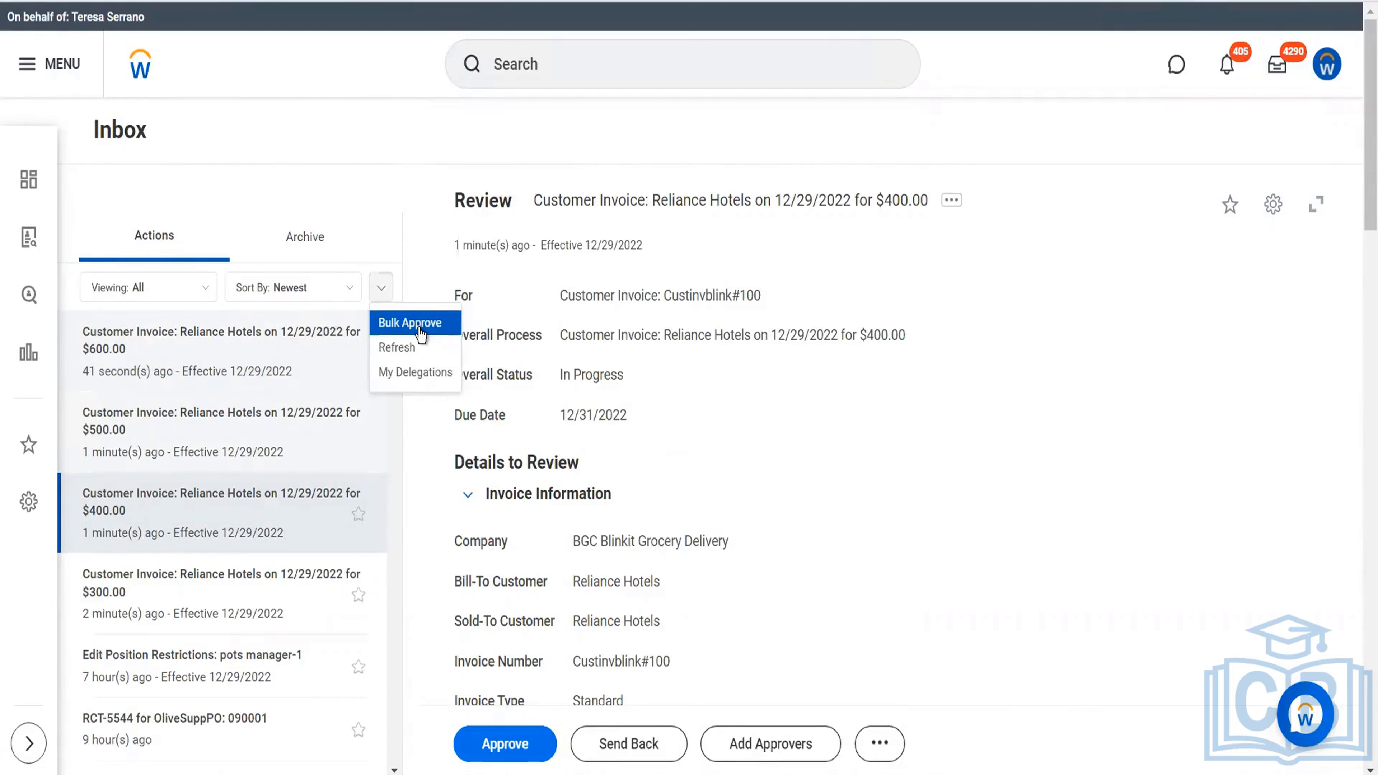
pyautogui.click(413, 323)
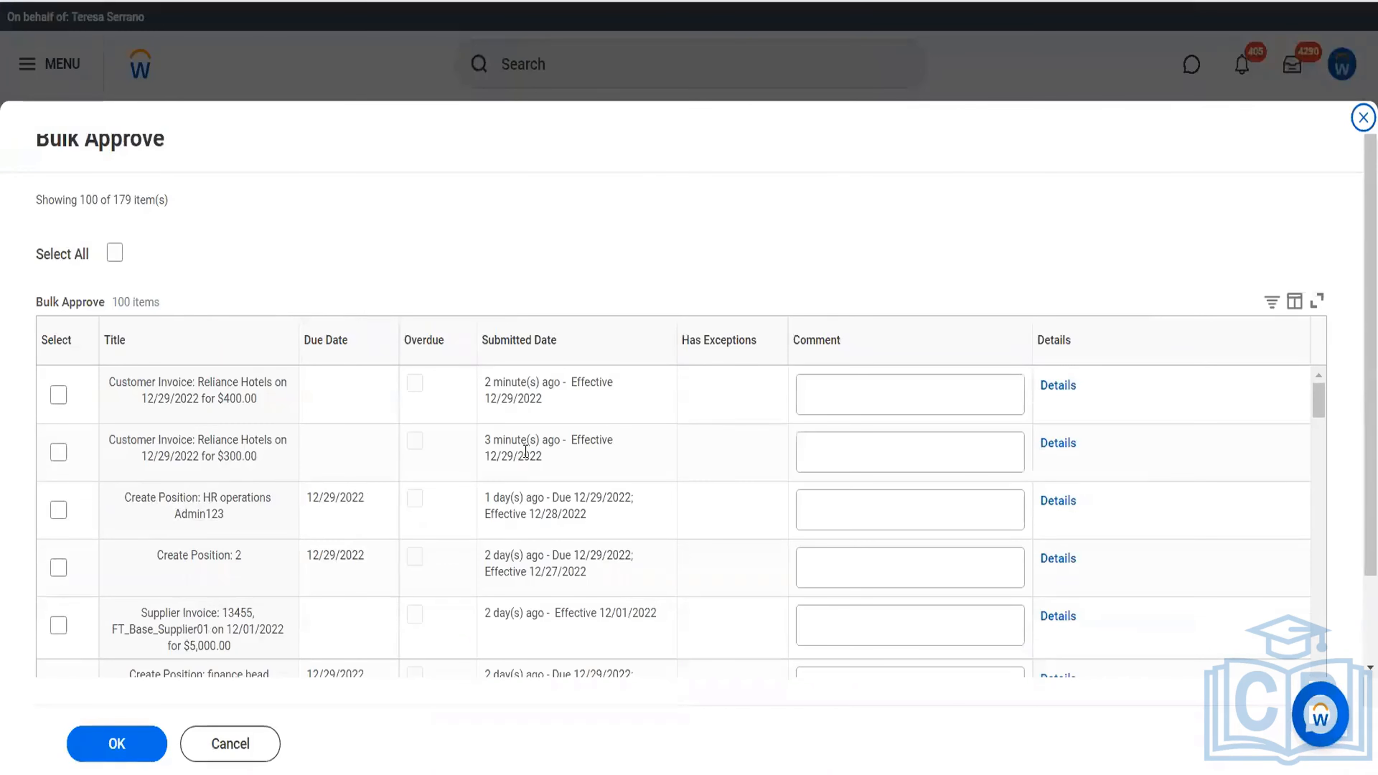
pyautogui.click(59, 398)
pyautogui.click(62, 454)
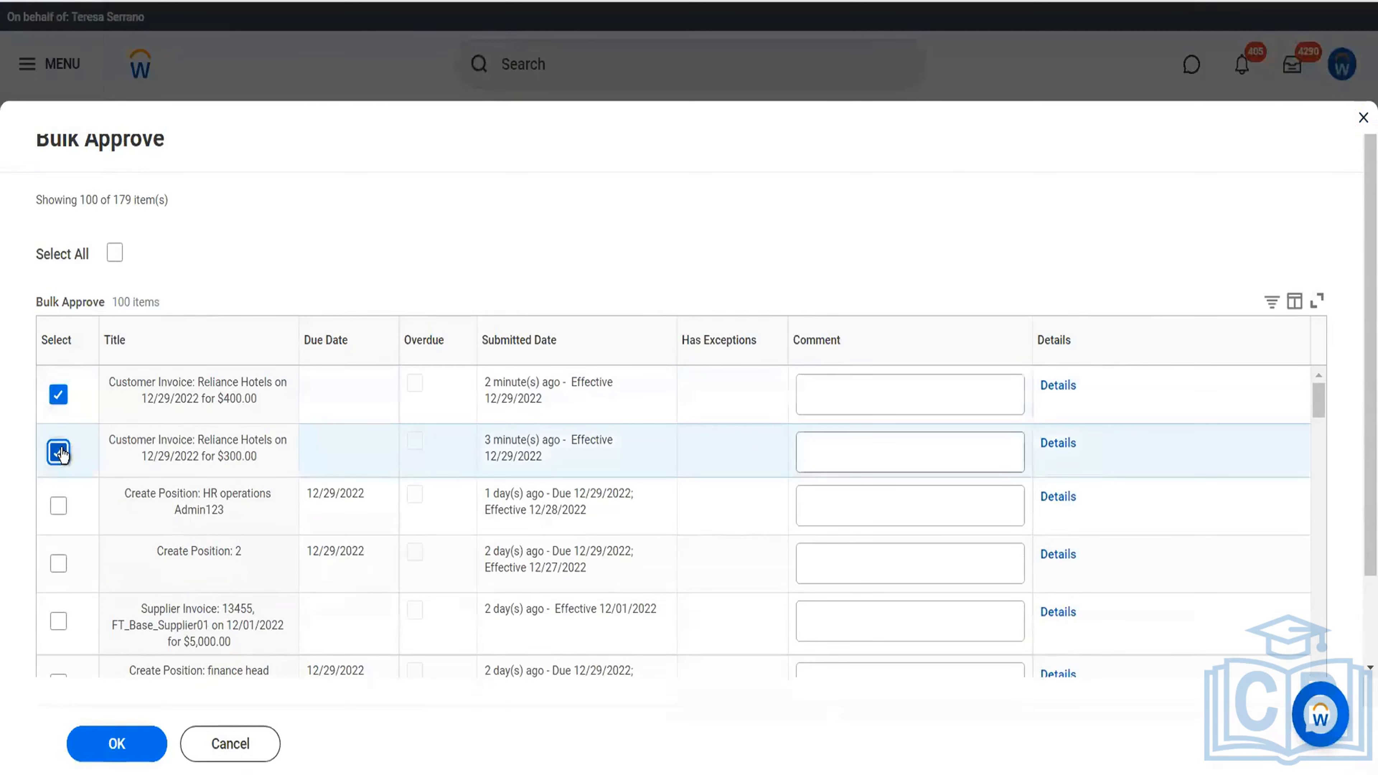
pyautogui.scroll(-2, 132, 610)
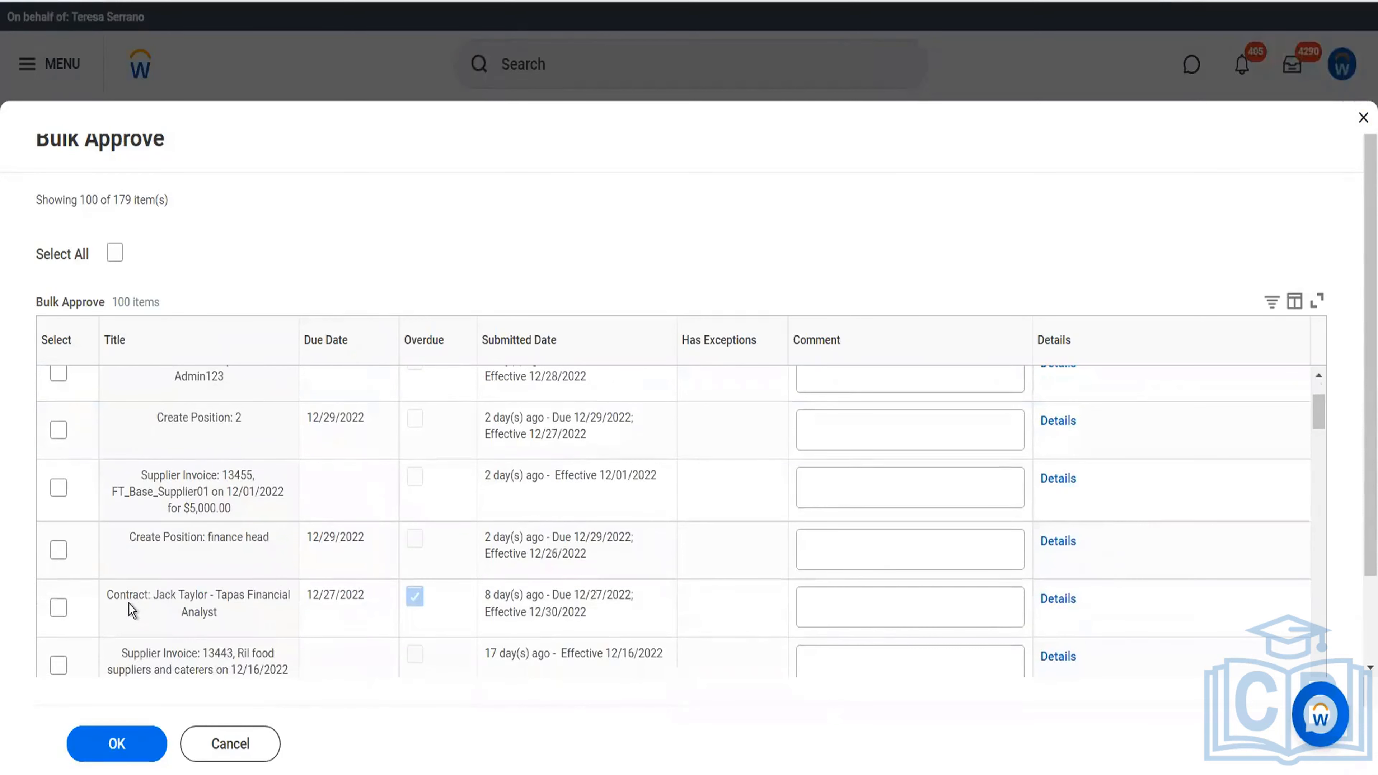
pyautogui.scroll(-1, 129, 604)
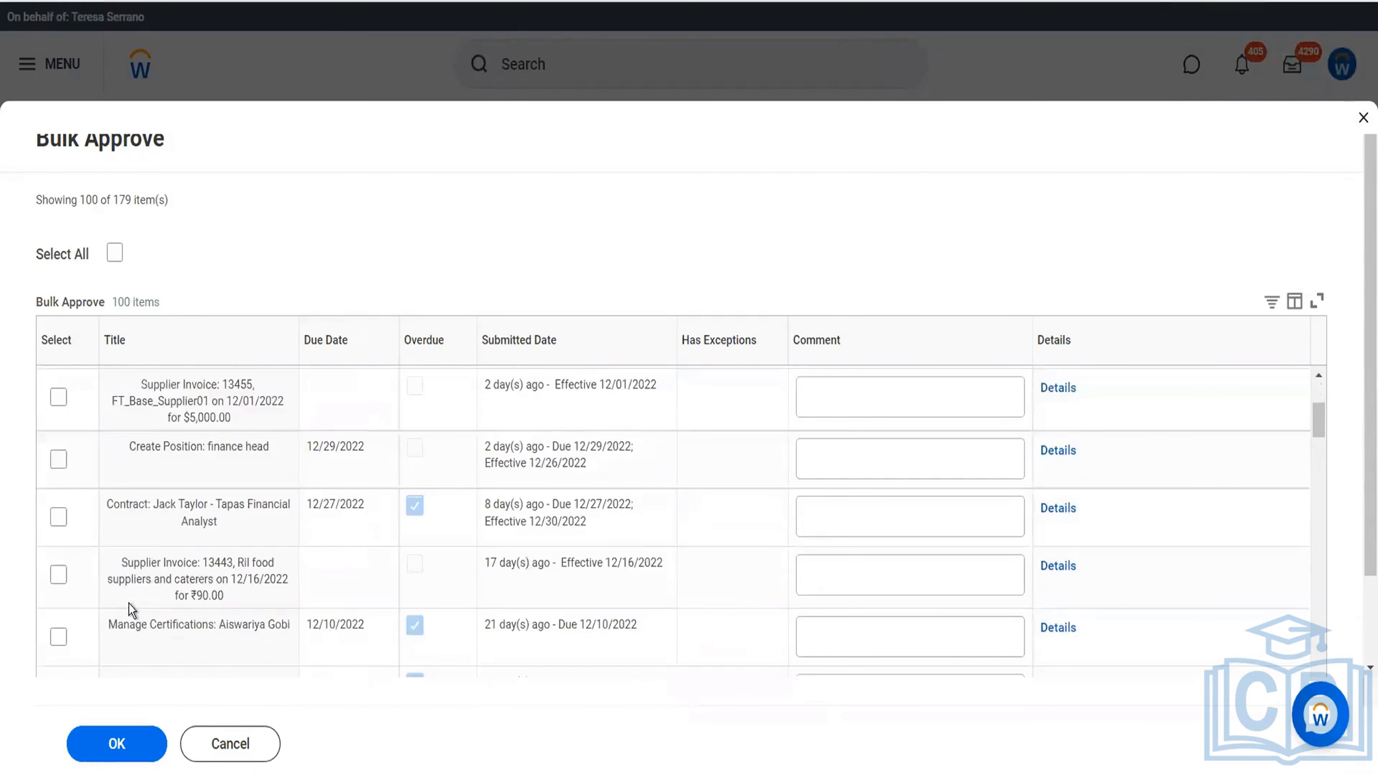
pyautogui.click(134, 742)
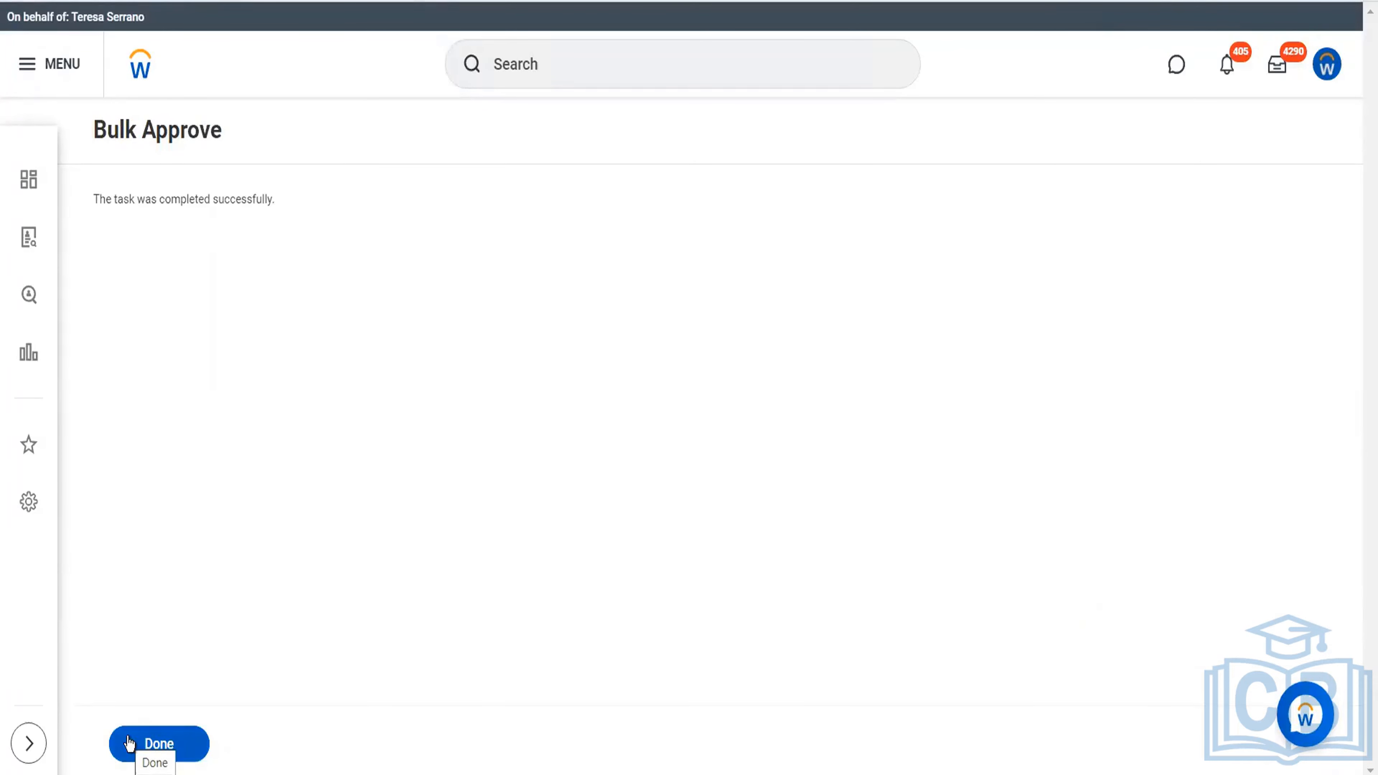
pyautogui.click(166, 745)
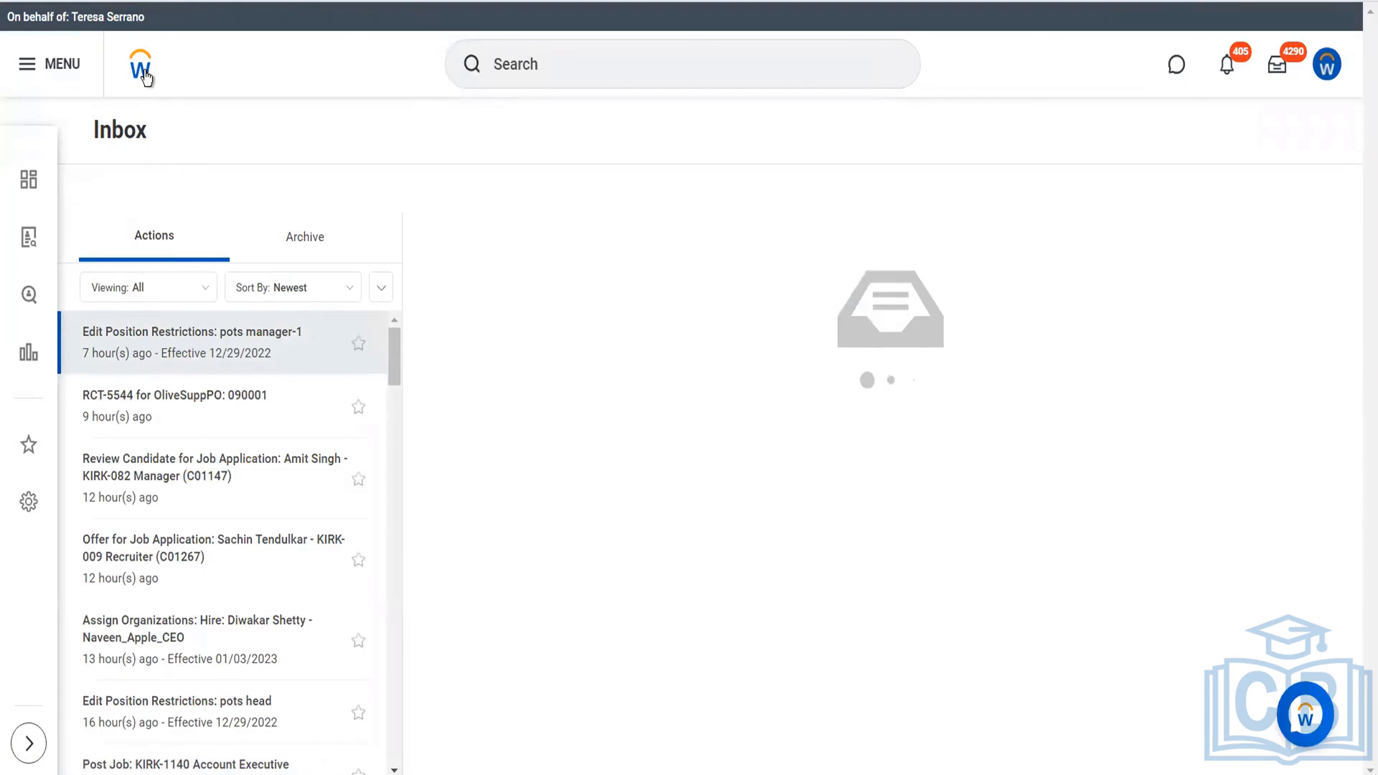
# Return to the home page, find the Stop Proxy task and end the current proxy session.
pyautogui.click(142, 67)
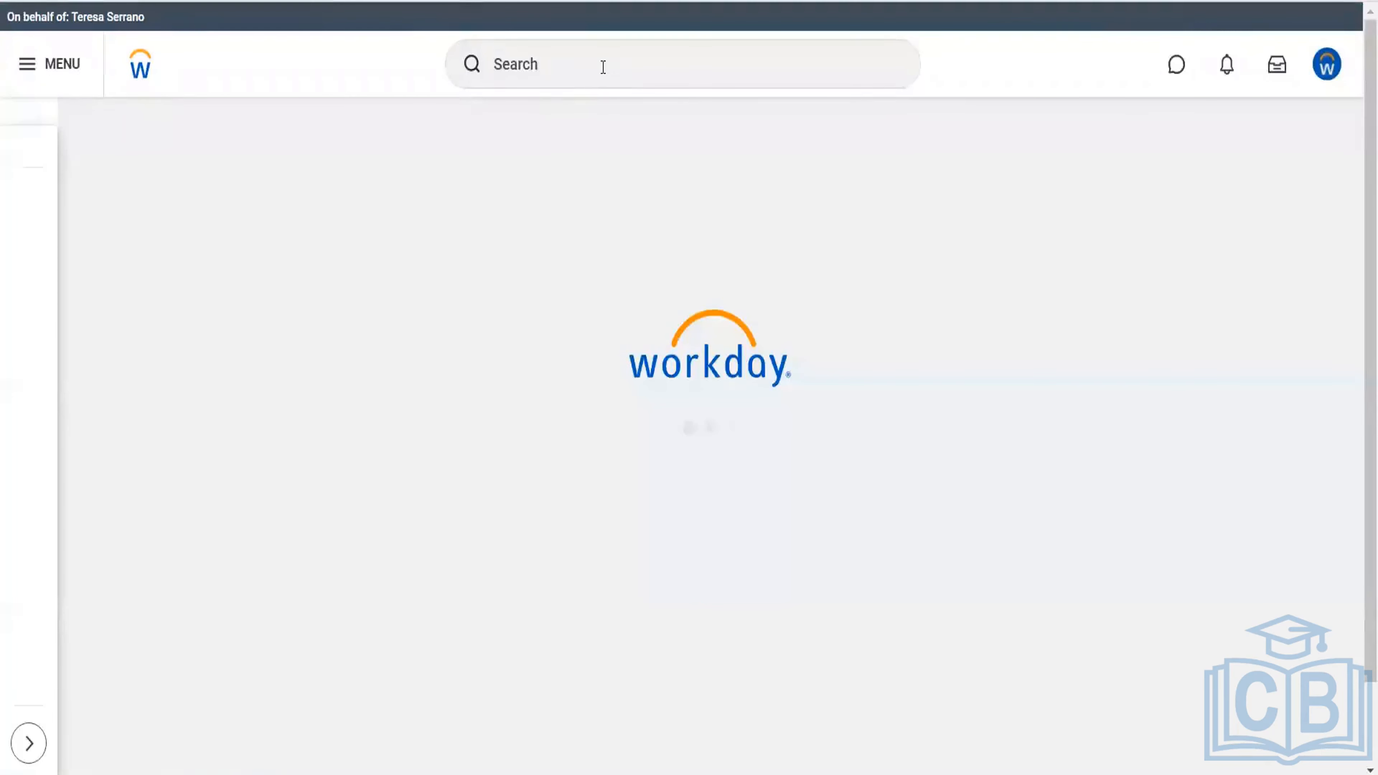
pyautogui.click(603, 67)
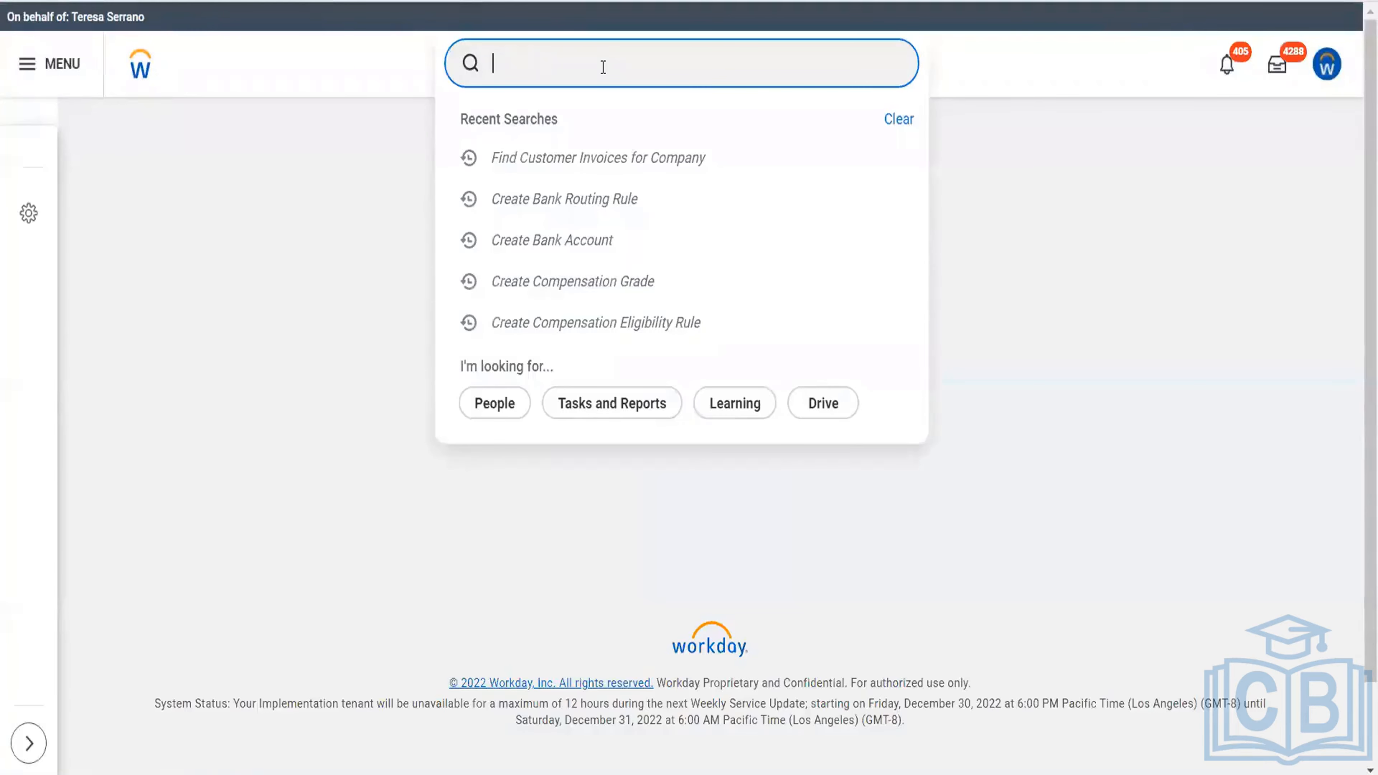
pyautogui.write('a')
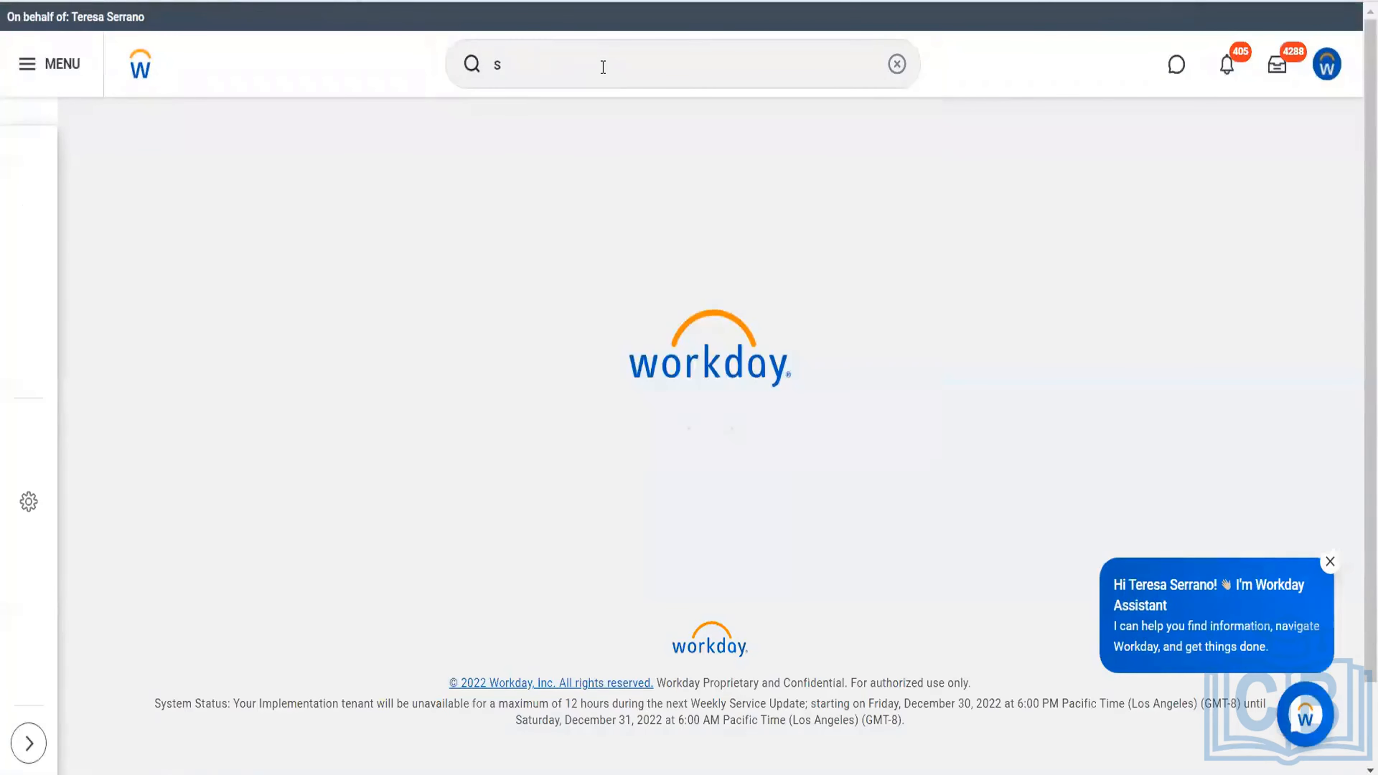
pyautogui.press('space')
pyautogui.scroll(10, 603, 68)
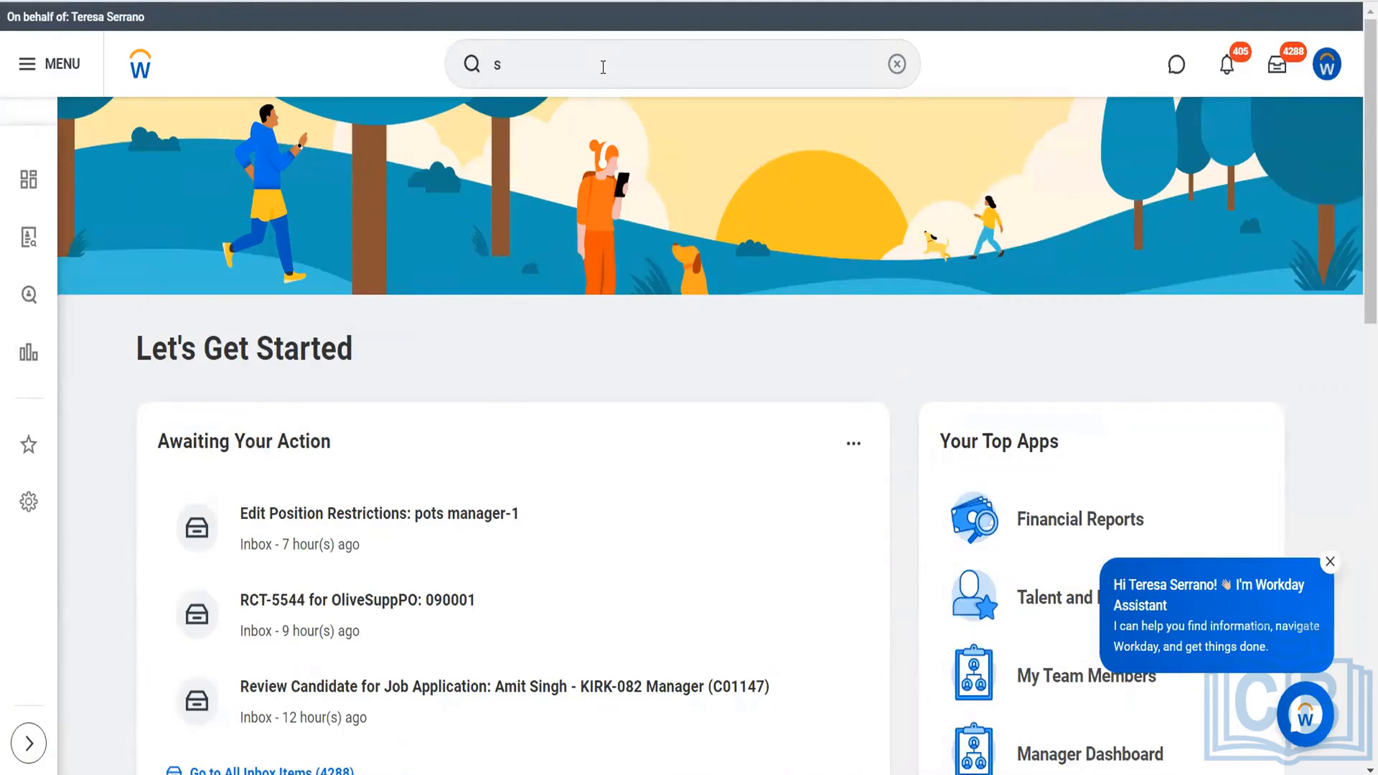
pyautogui.click(602, 66)
pyautogui.write('t')
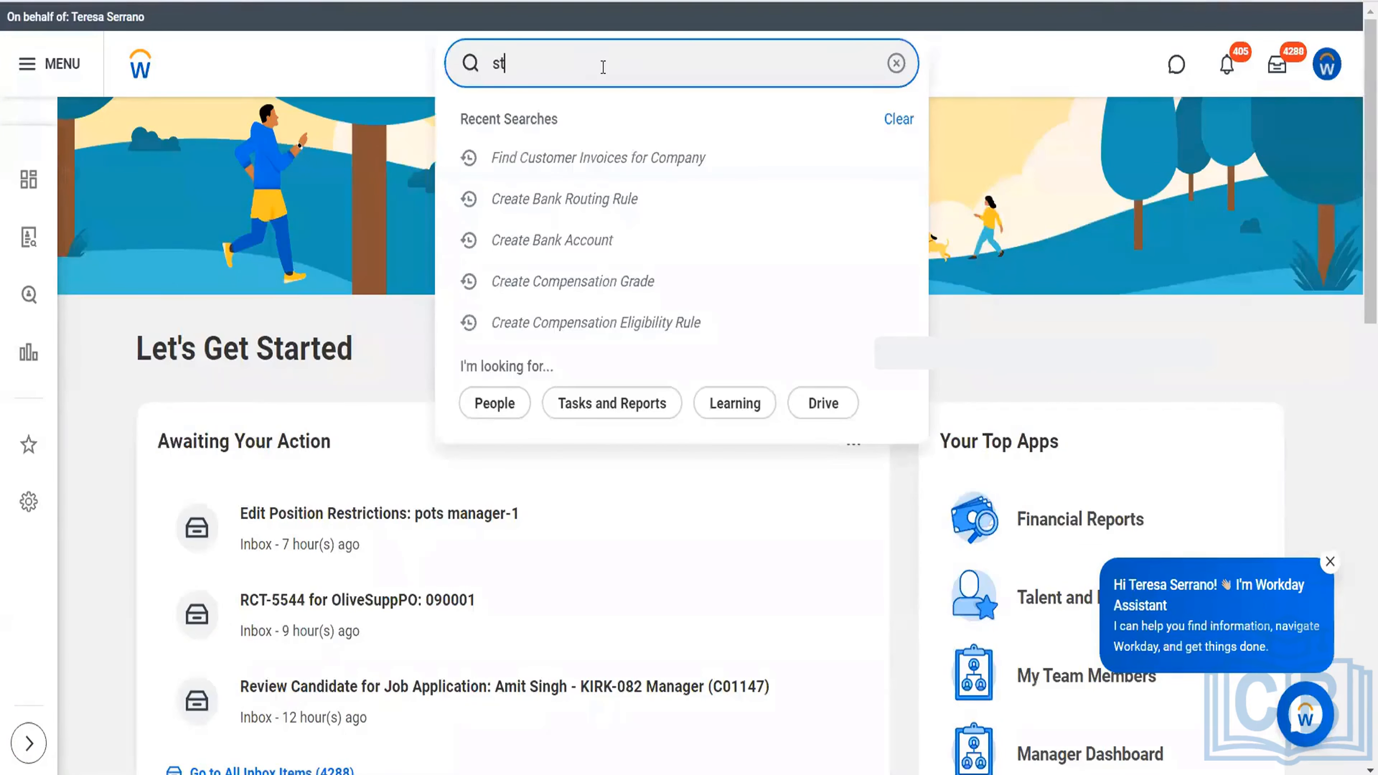
pyautogui.write('op p')
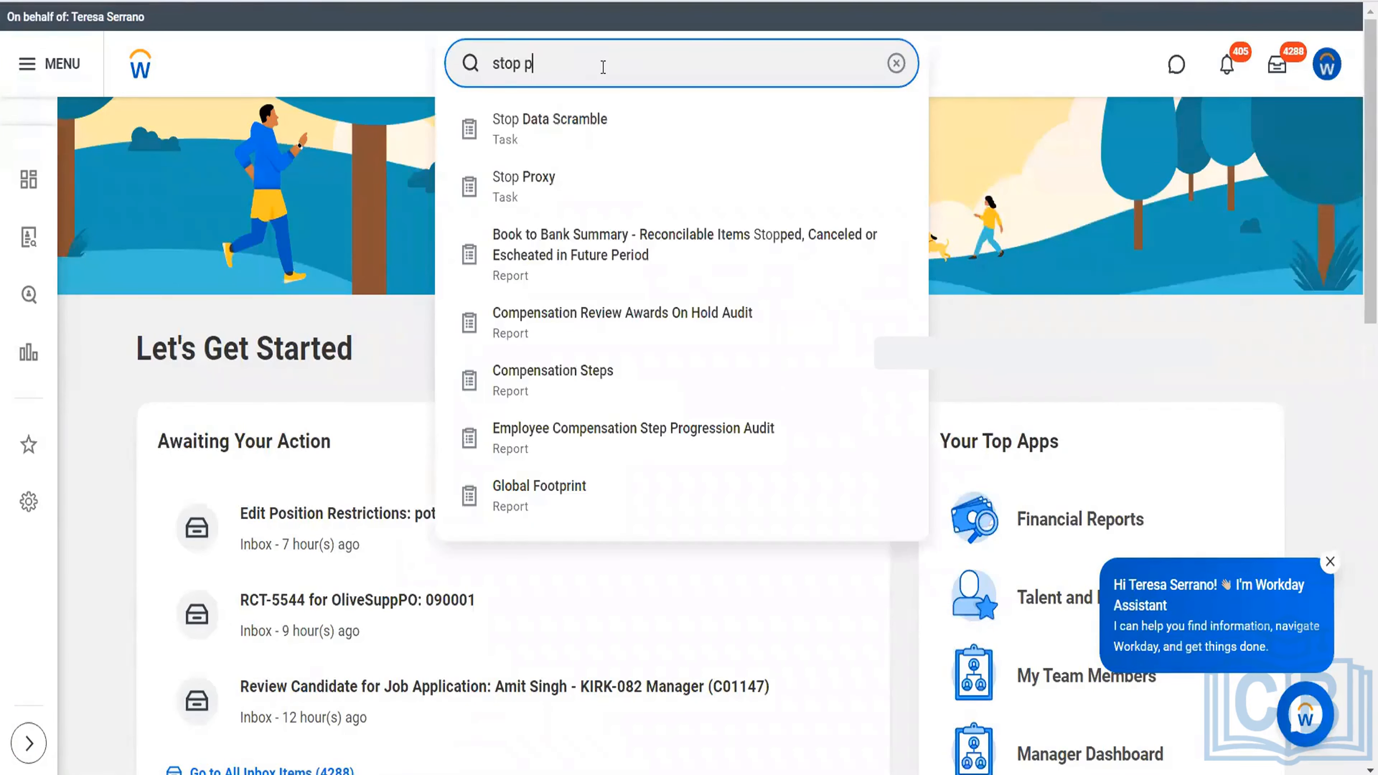
pyautogui.write('rox')
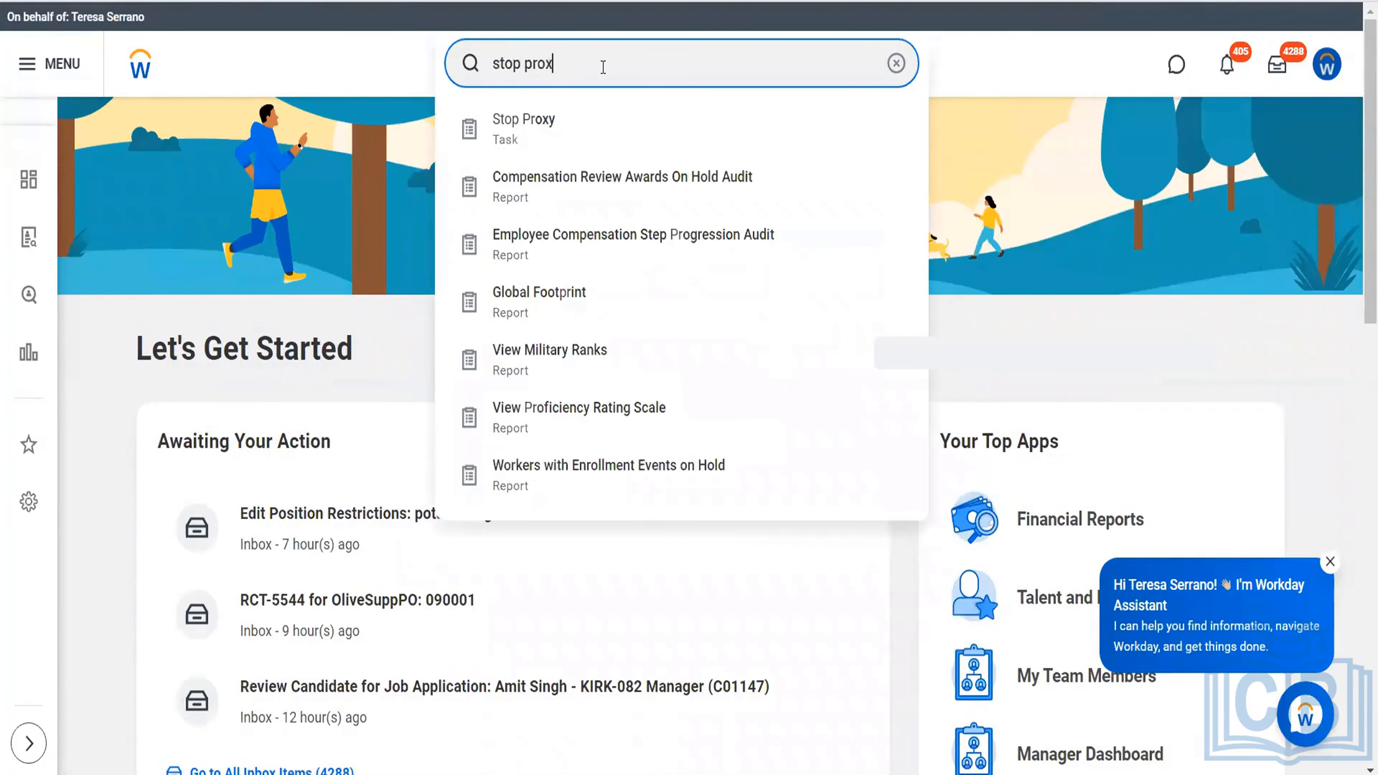
pyautogui.write('y')
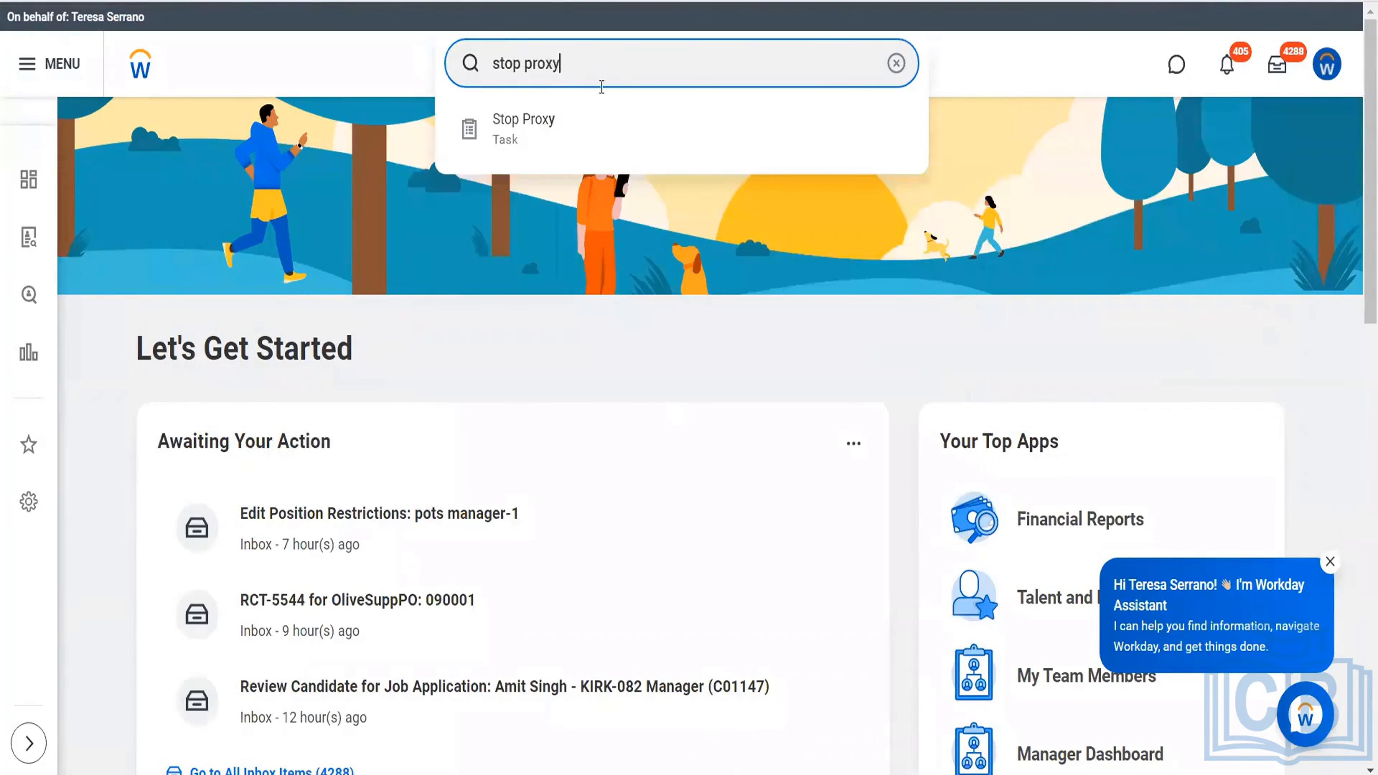
pyautogui.click(593, 137)
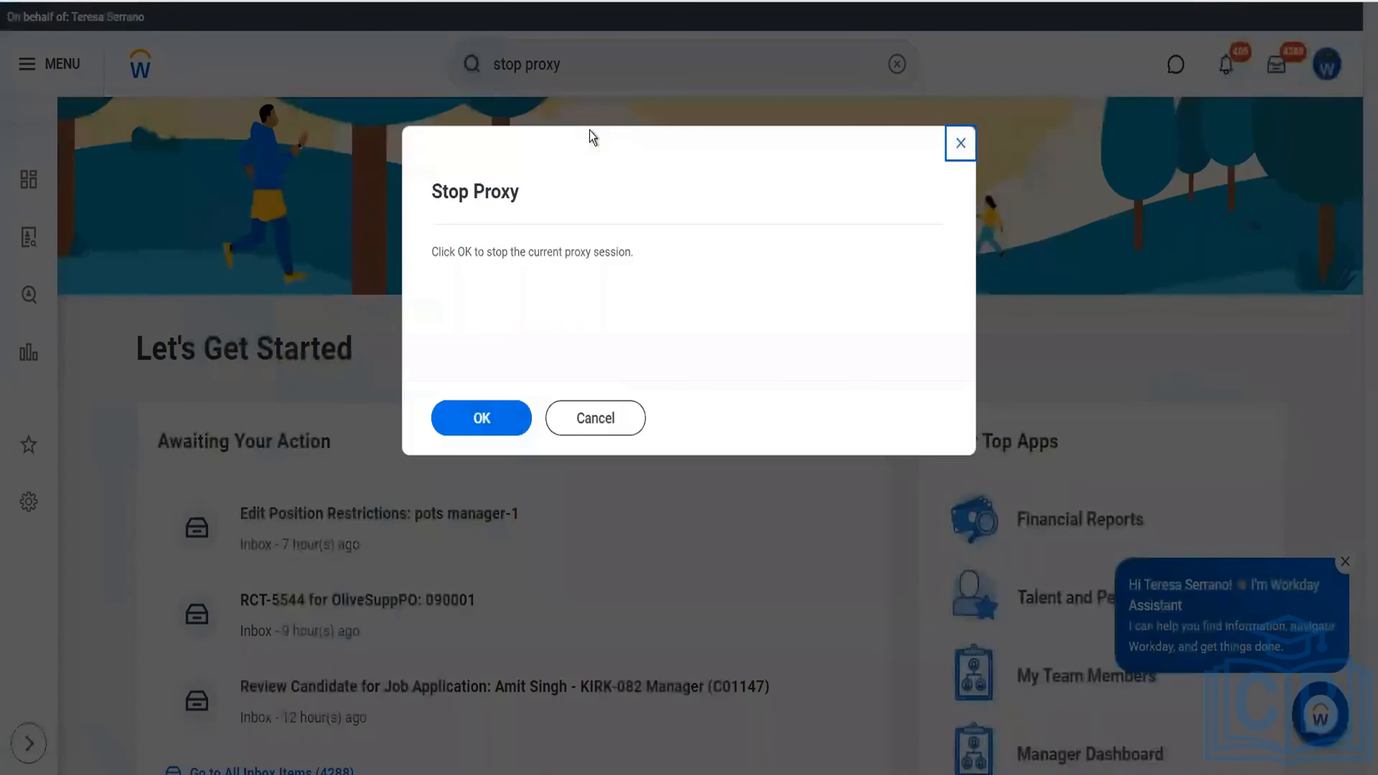
pyautogui.click(483, 425)
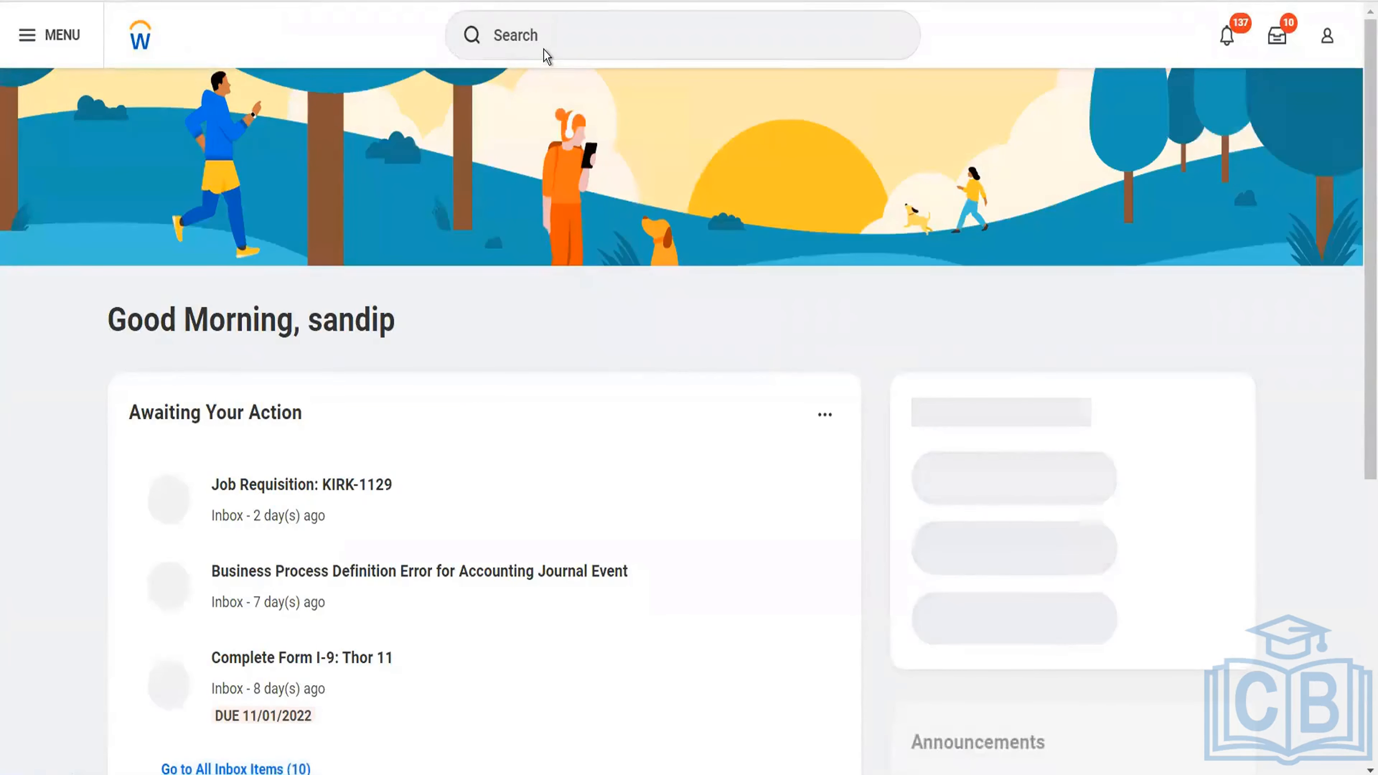
# Search for "rec cust pay" and open the Record Customer Payment task.
pyautogui.rightClick(548, 49)
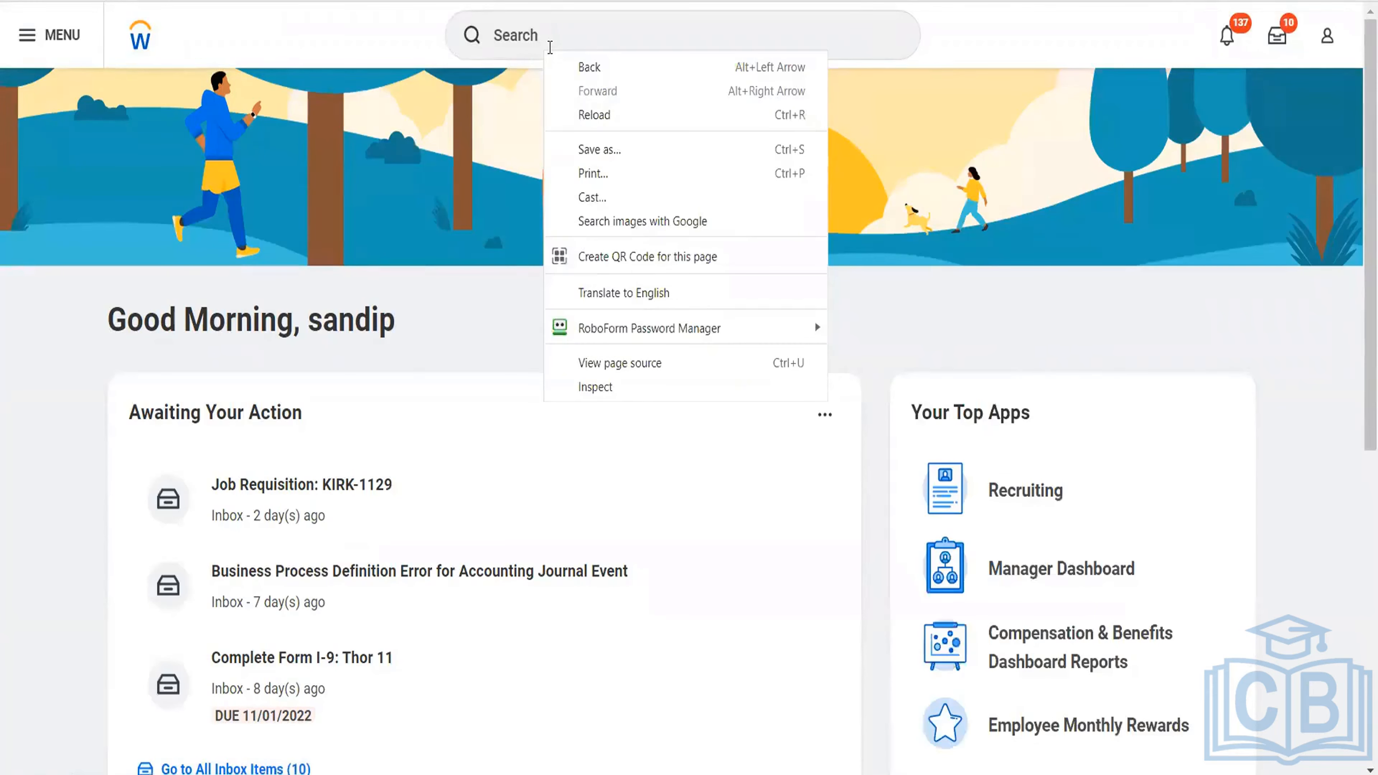
pyautogui.click(549, 48)
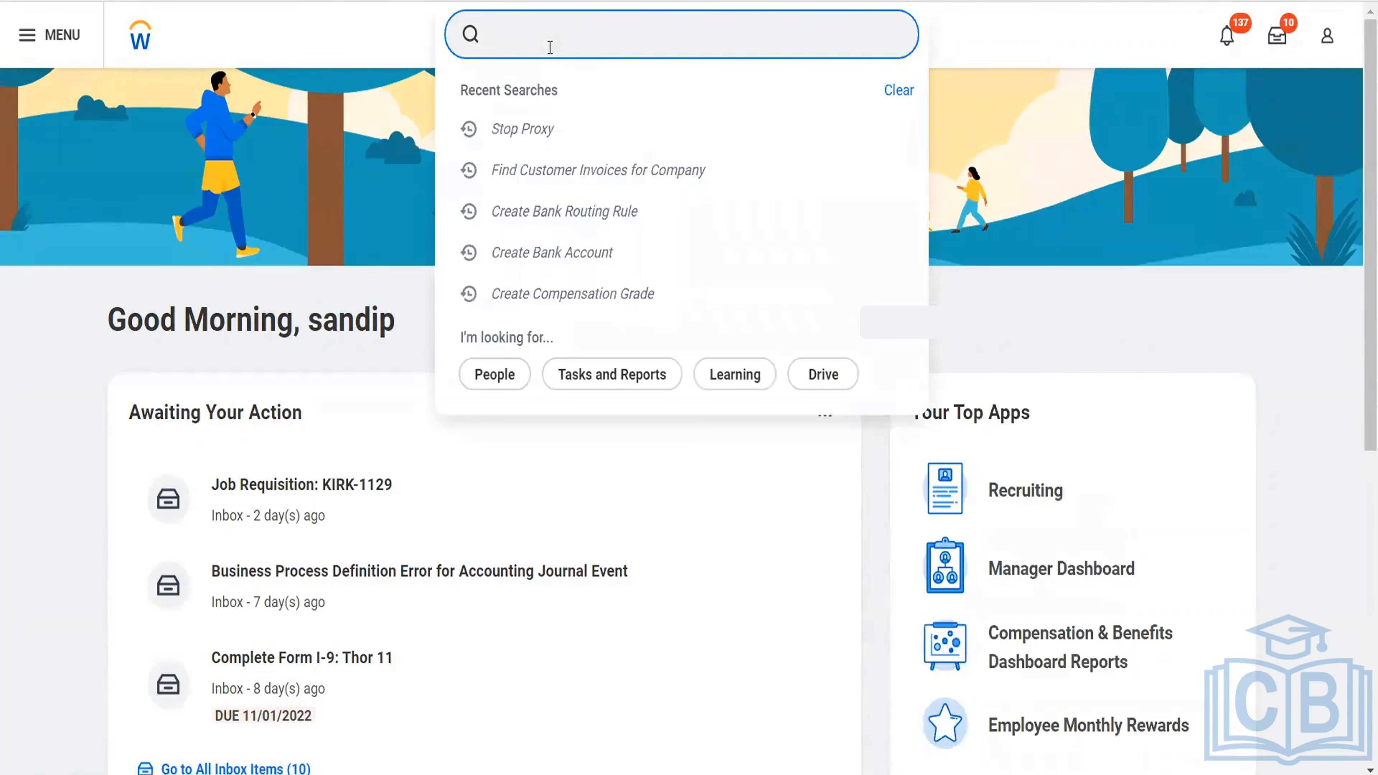
pyautogui.write('rec cust pay')
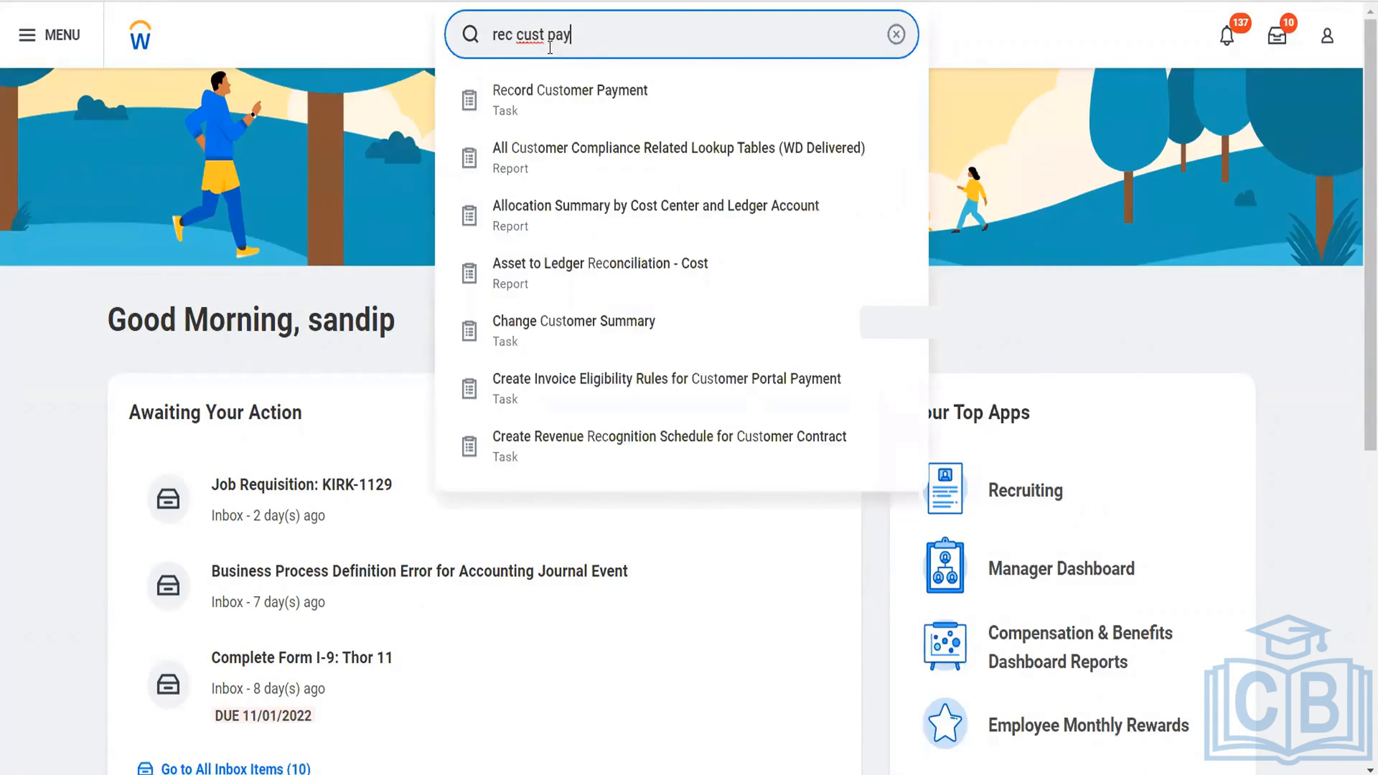
pyautogui.click(553, 102)
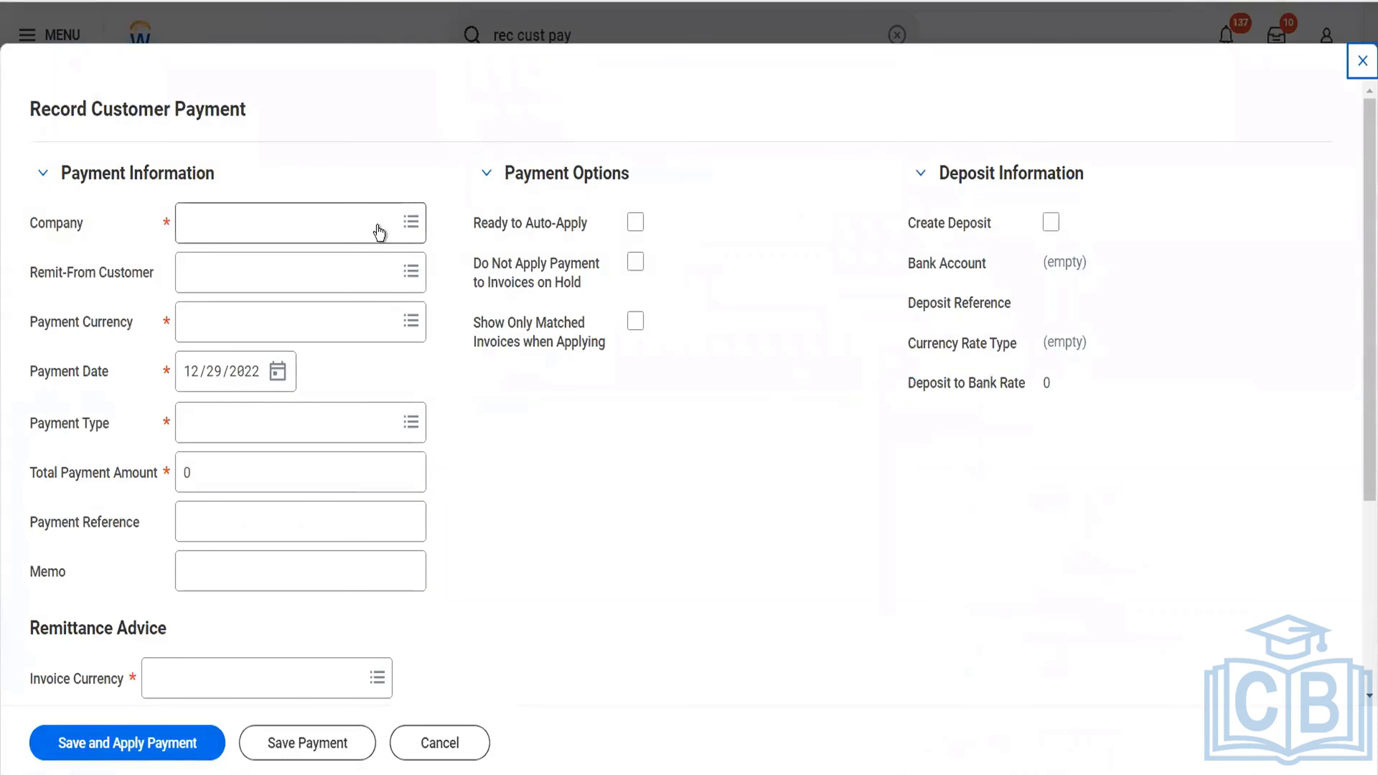
# Set the payment's company to BGC Blinkit Grocery Delivery and the remit-from customer to Reliance Hotels.
pyautogui.click(379, 224)
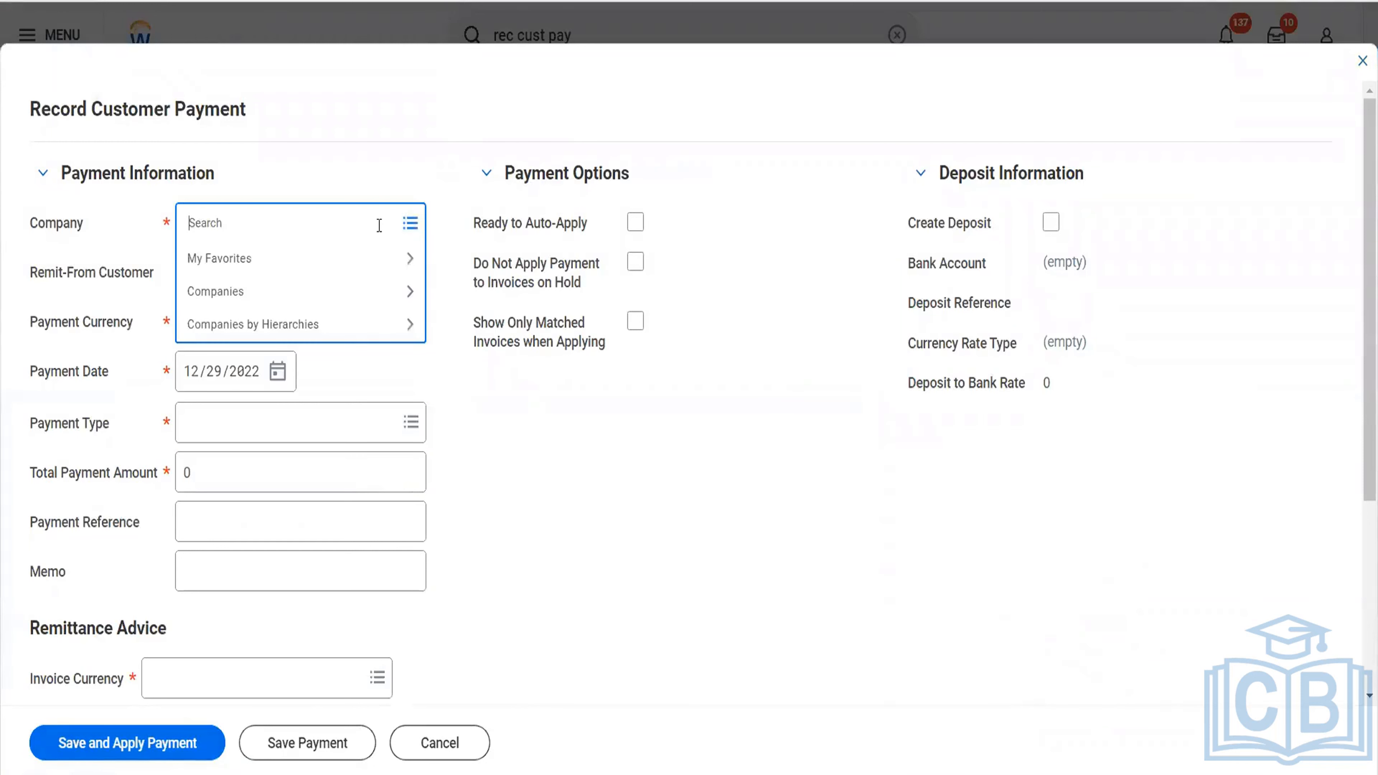
pyautogui.write('bgc')
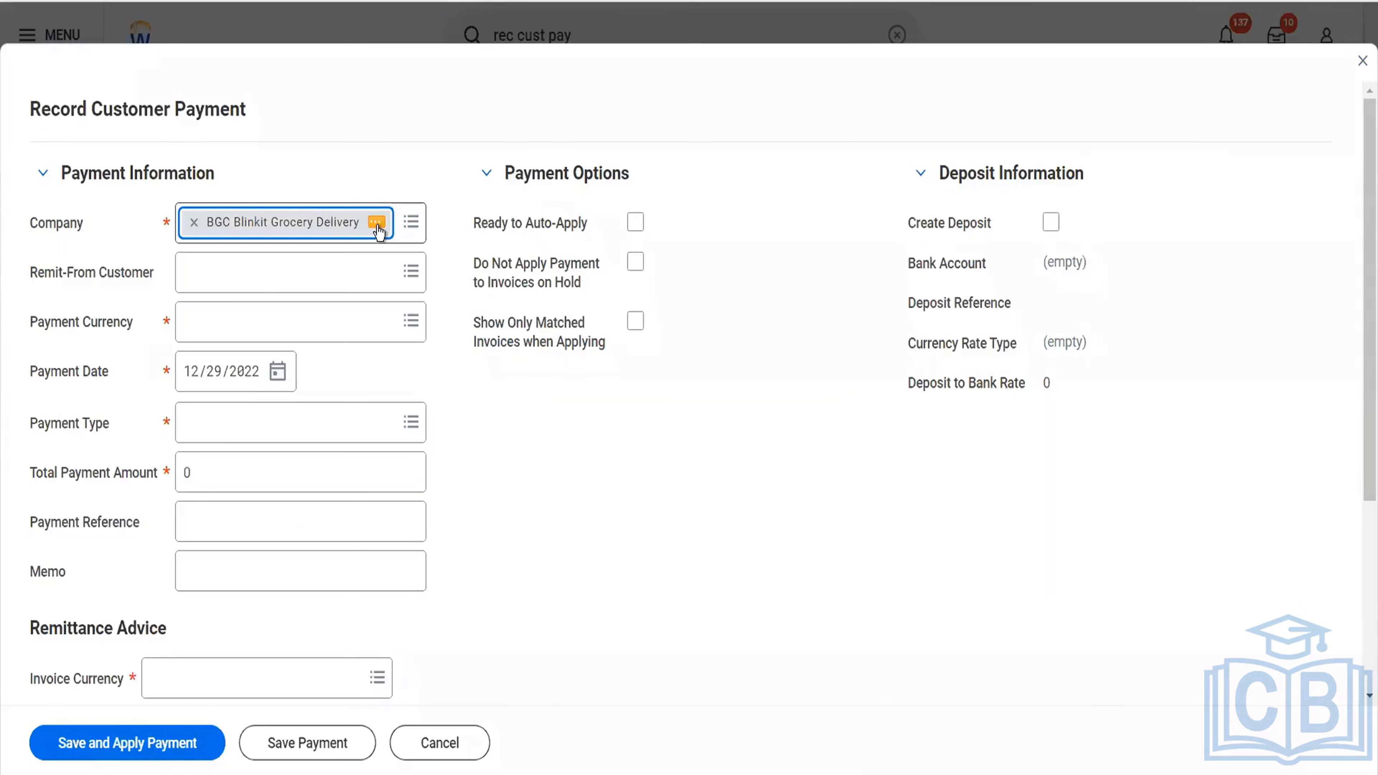
pyautogui.click(340, 277)
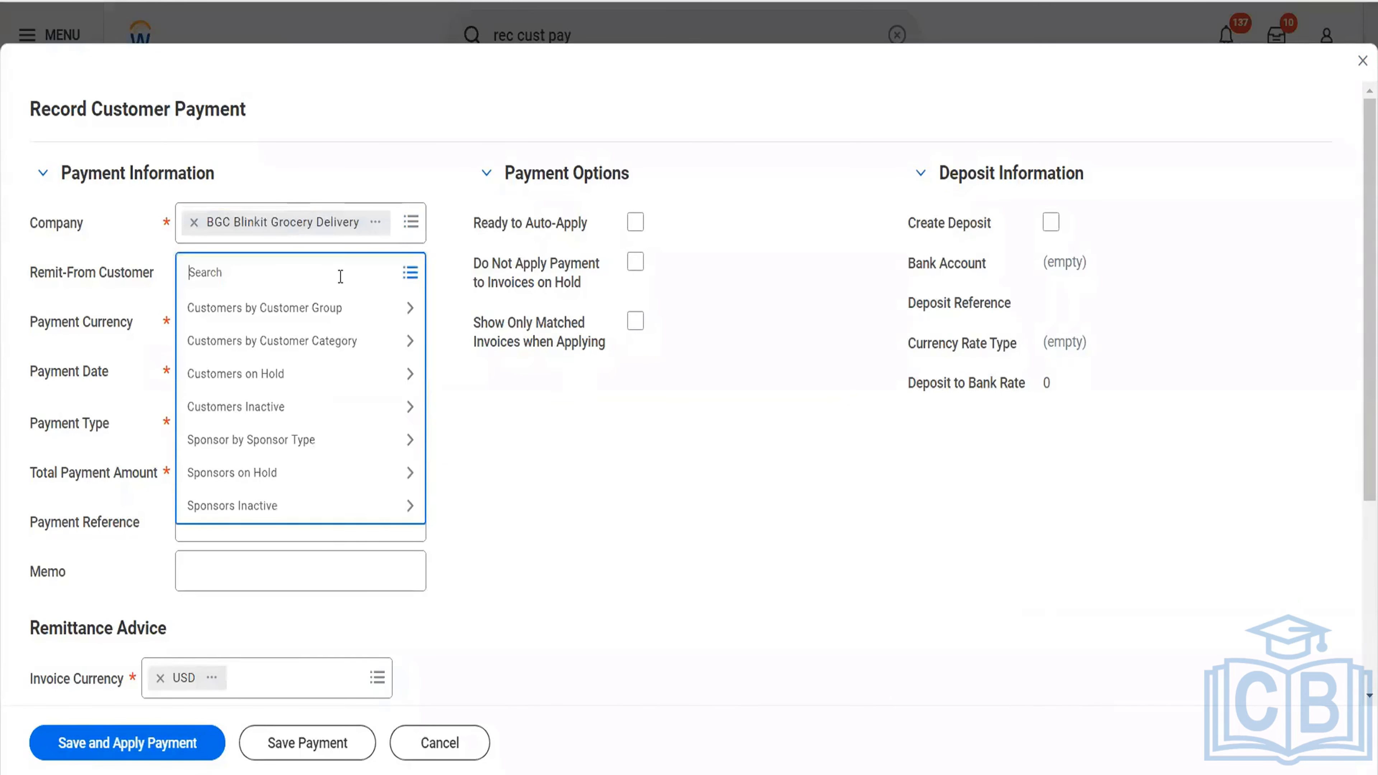
pyautogui.write('reliance hotel')
pyautogui.press('Return')
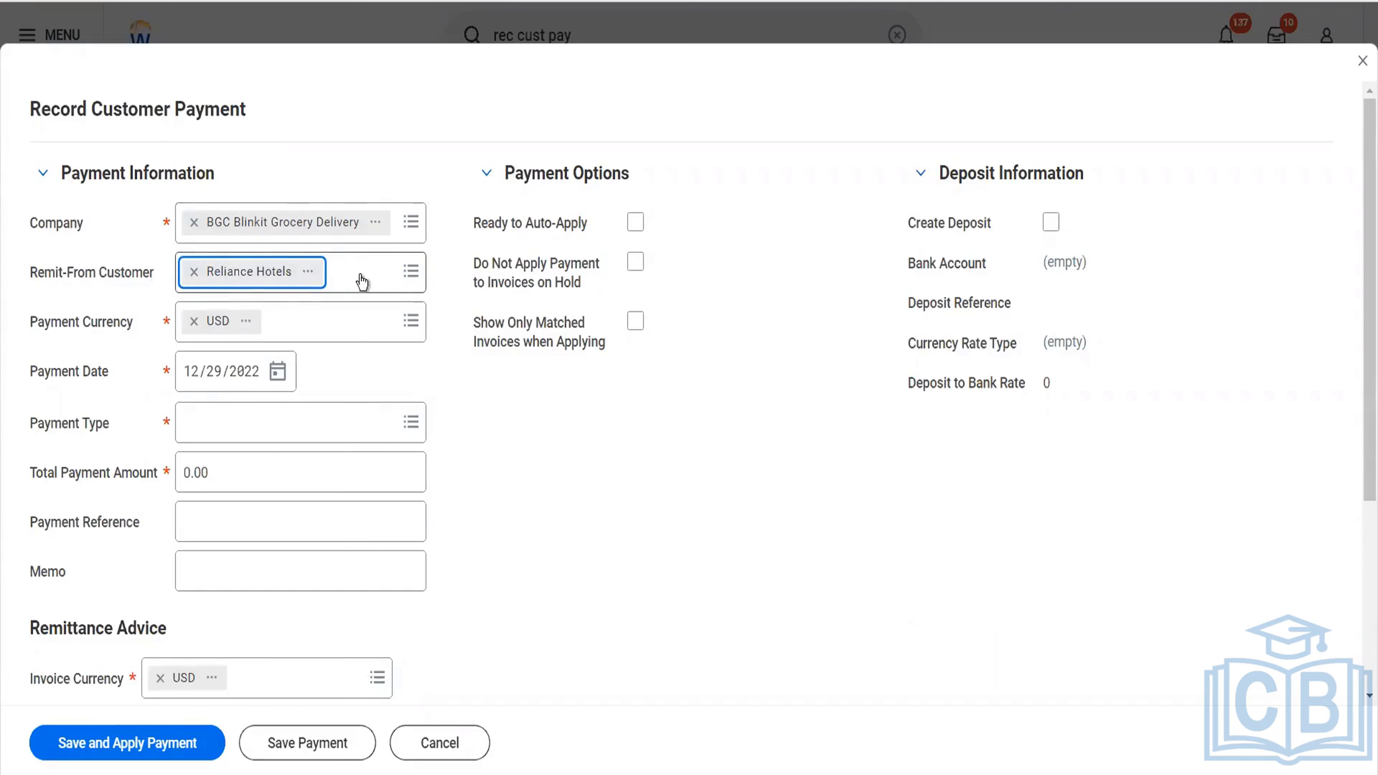
# Set the customer payment's type to Check.
pyautogui.click(267, 421)
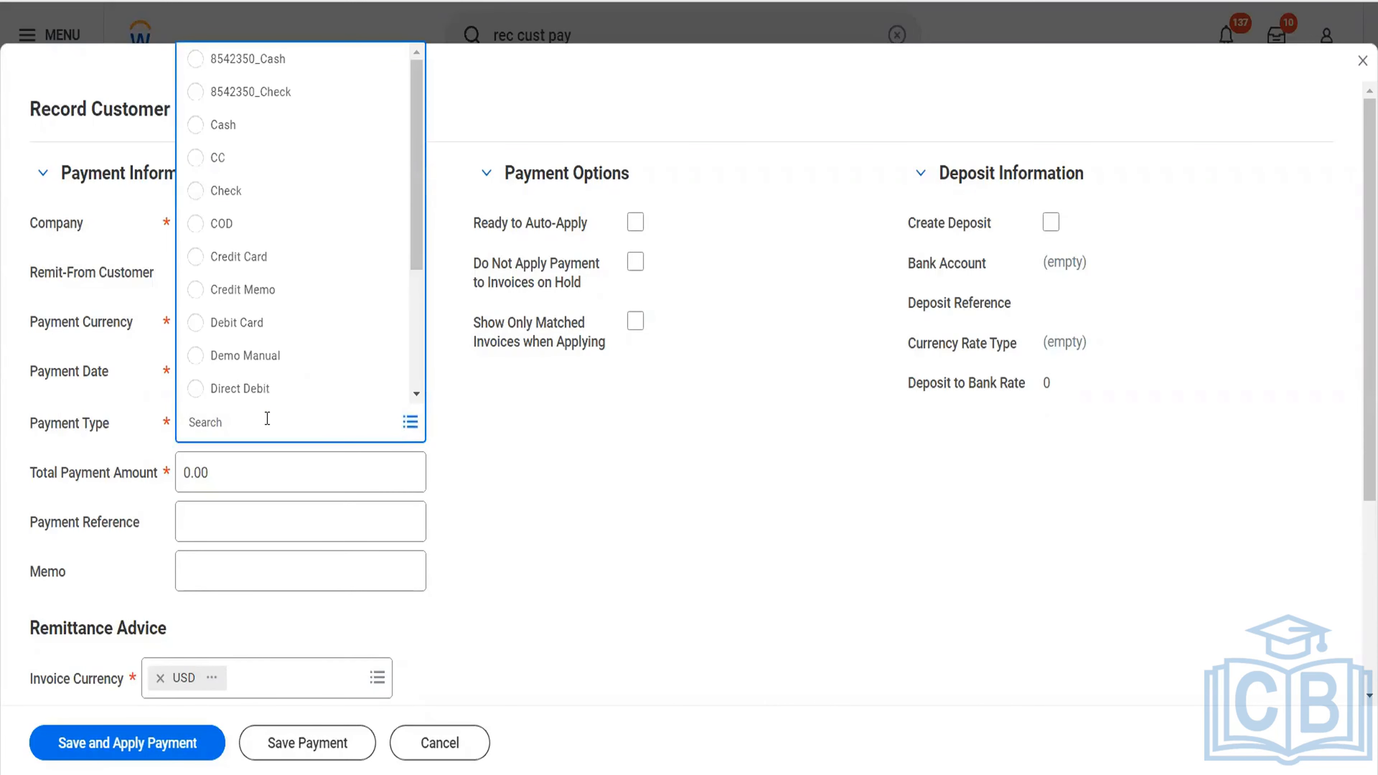
pyautogui.click(235, 200)
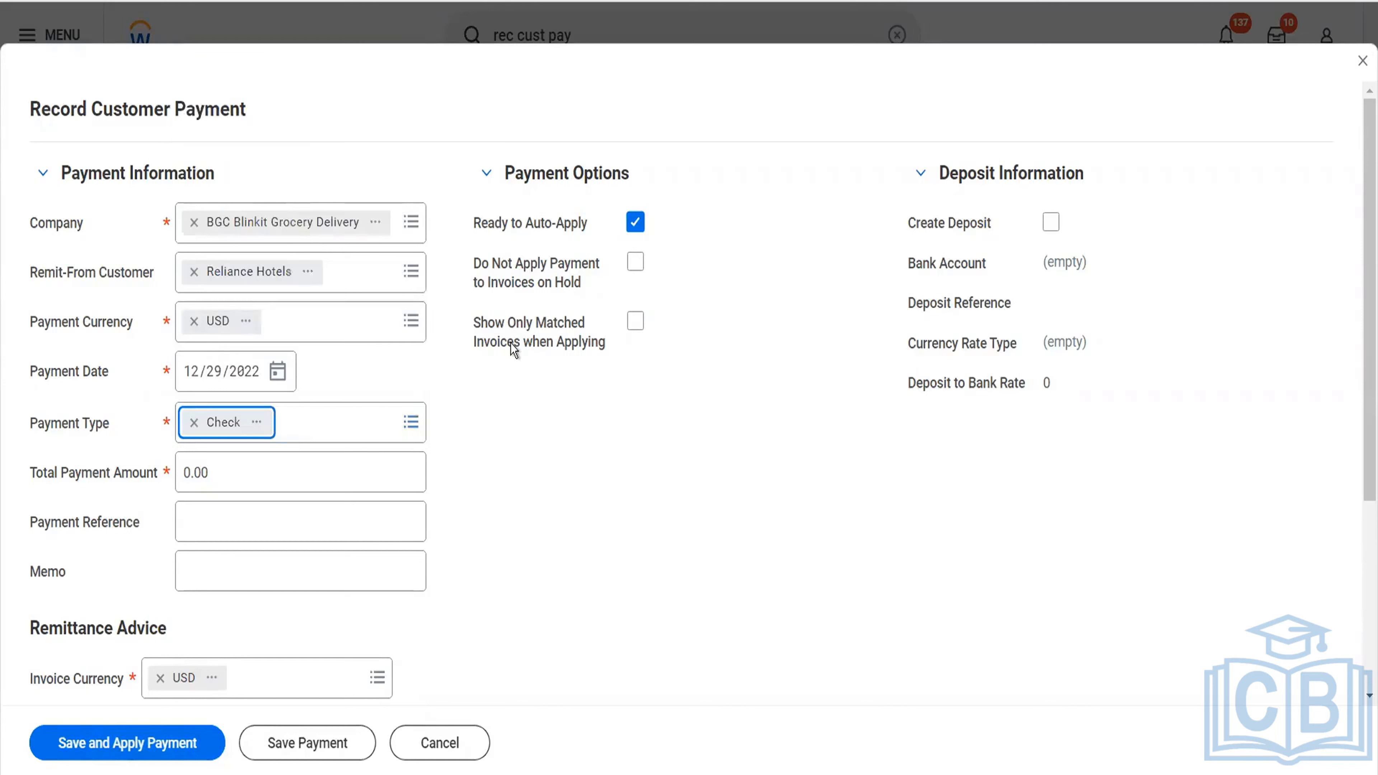
pyautogui.click(665, 456)
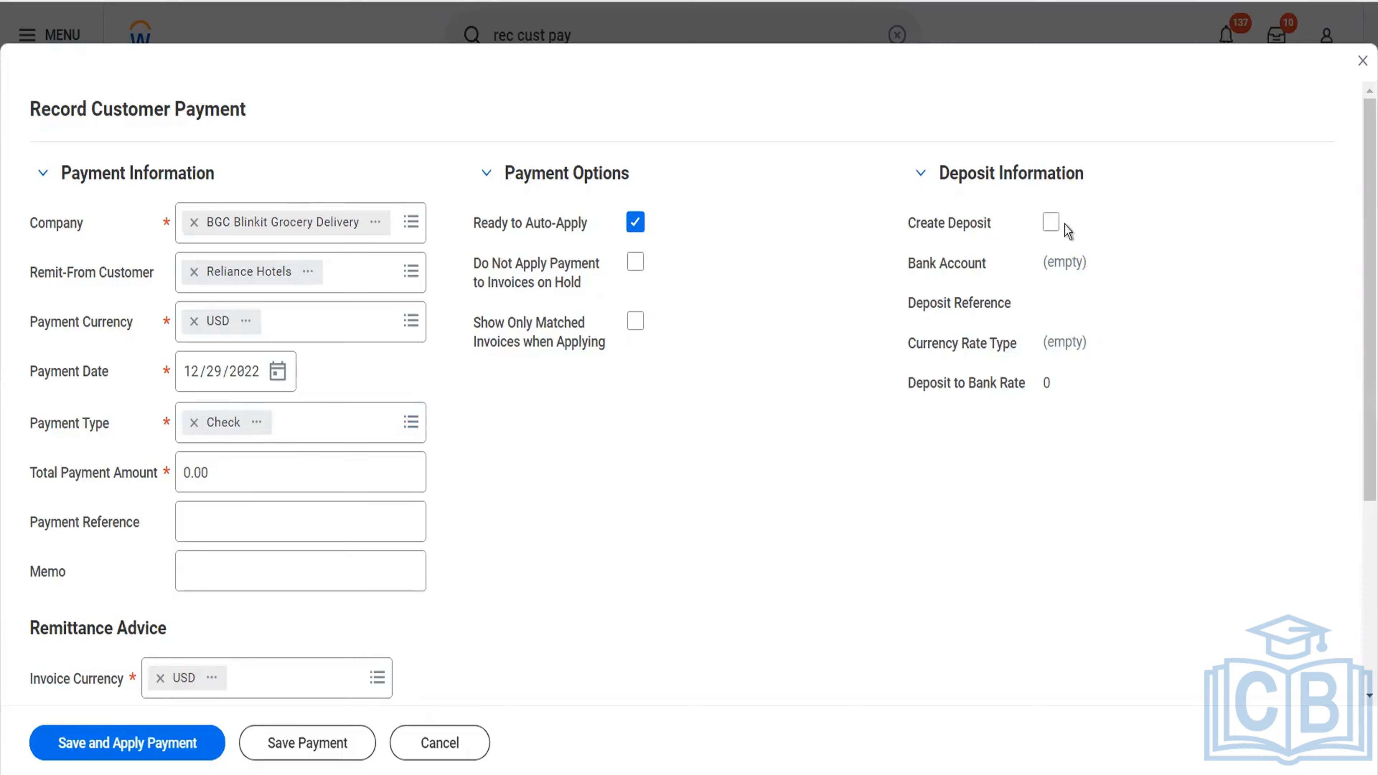
# Enable deposit creation for the payment and enter Slip#15463254 as the deposit reference.
pyautogui.click(1050, 222)
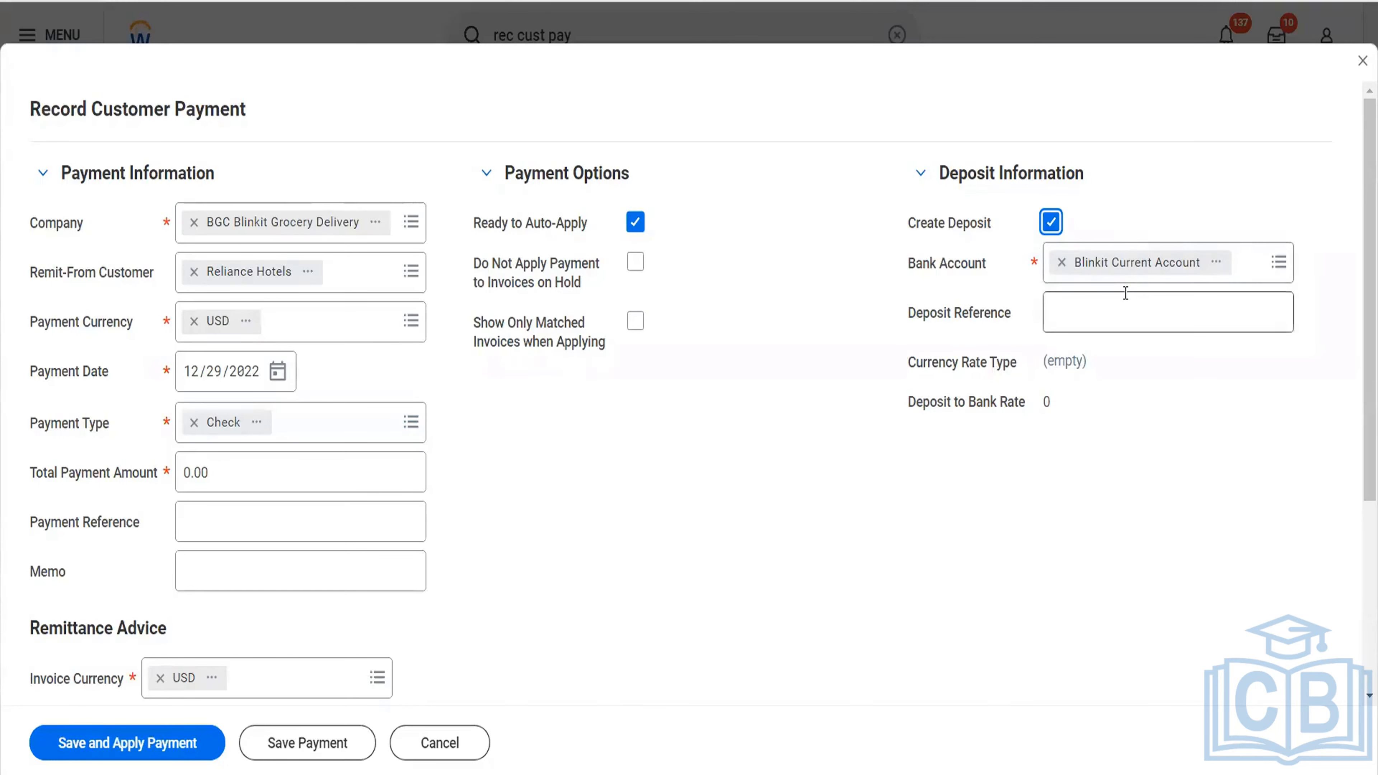
pyautogui.click(1102, 318)
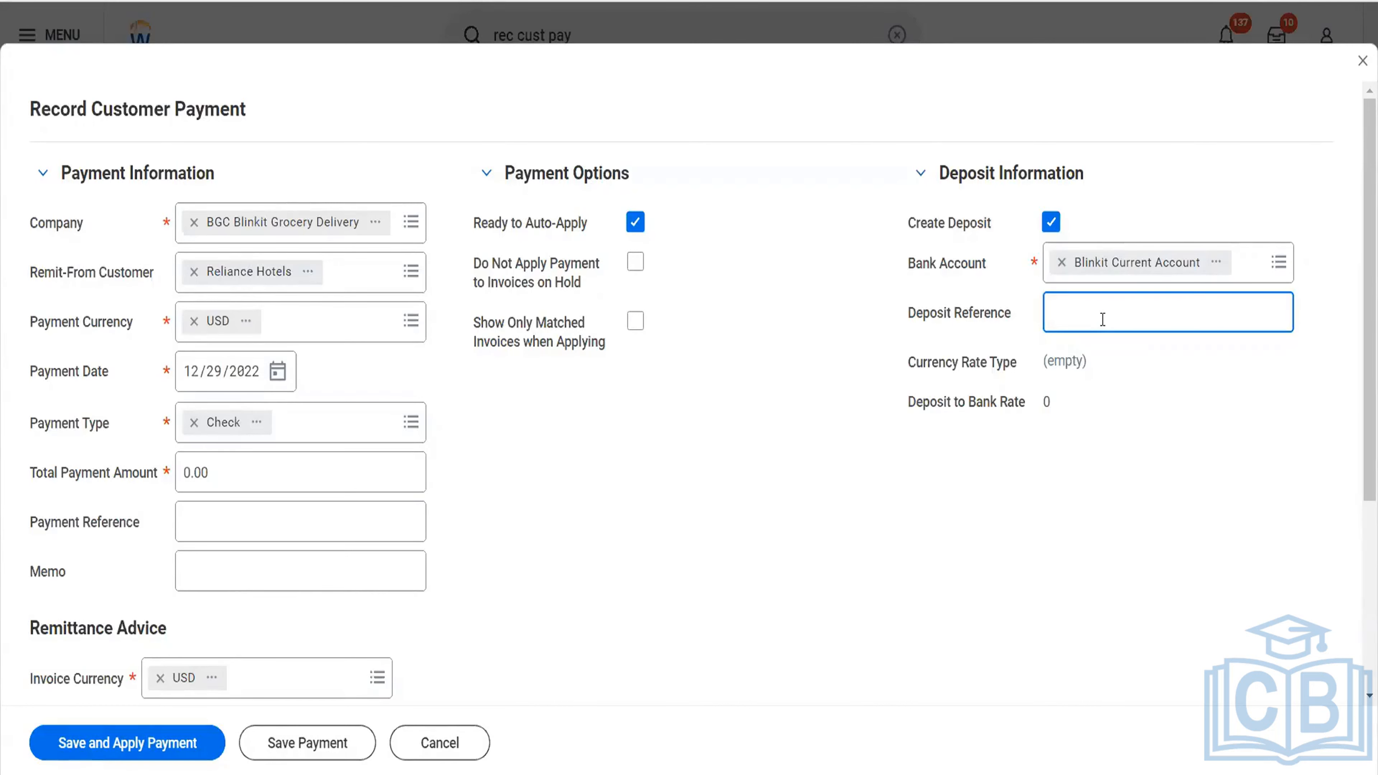
pyautogui.write('Slip#154')
pyautogui.write('63254')
pyautogui.press('Tab')
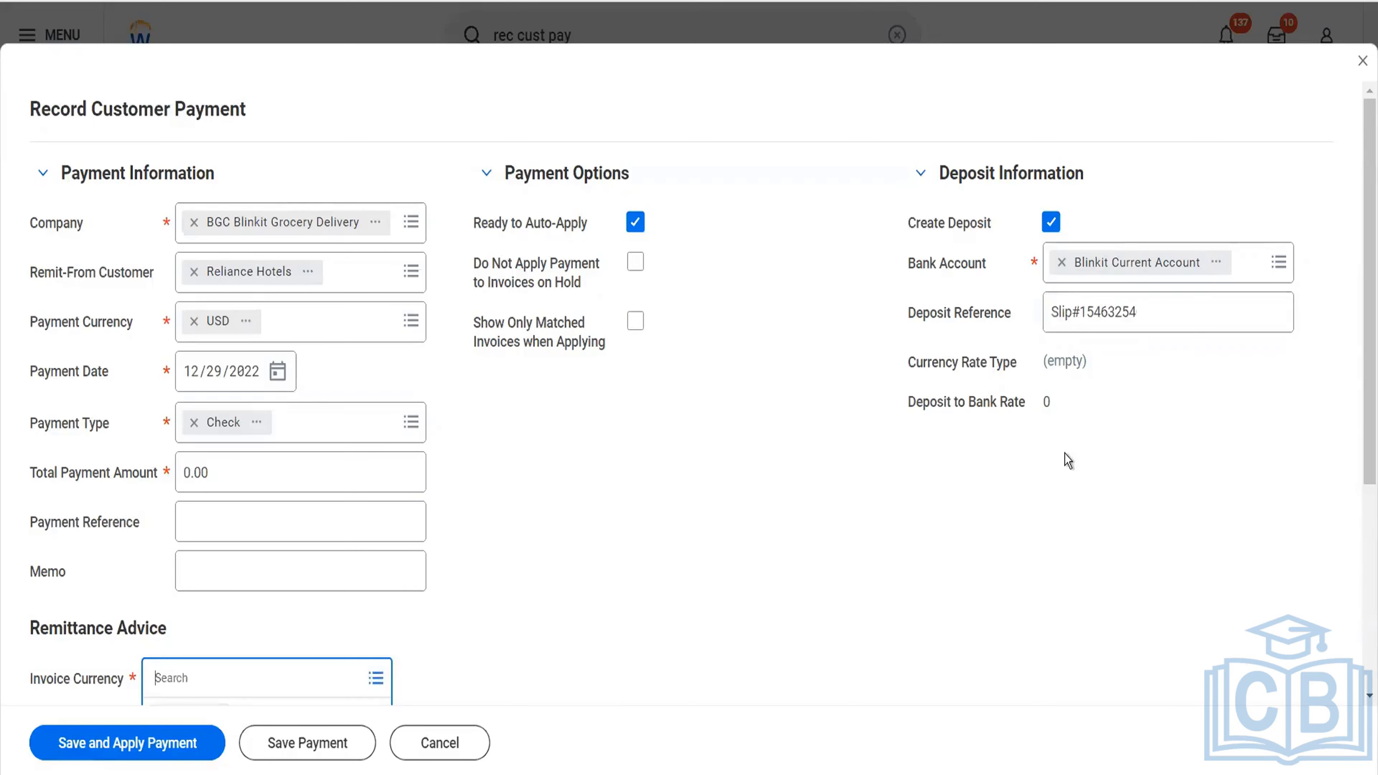
# Set the total payment amount to 300 and the payment reference to Check#234242.
pyautogui.scroll(-1, 735, 515)
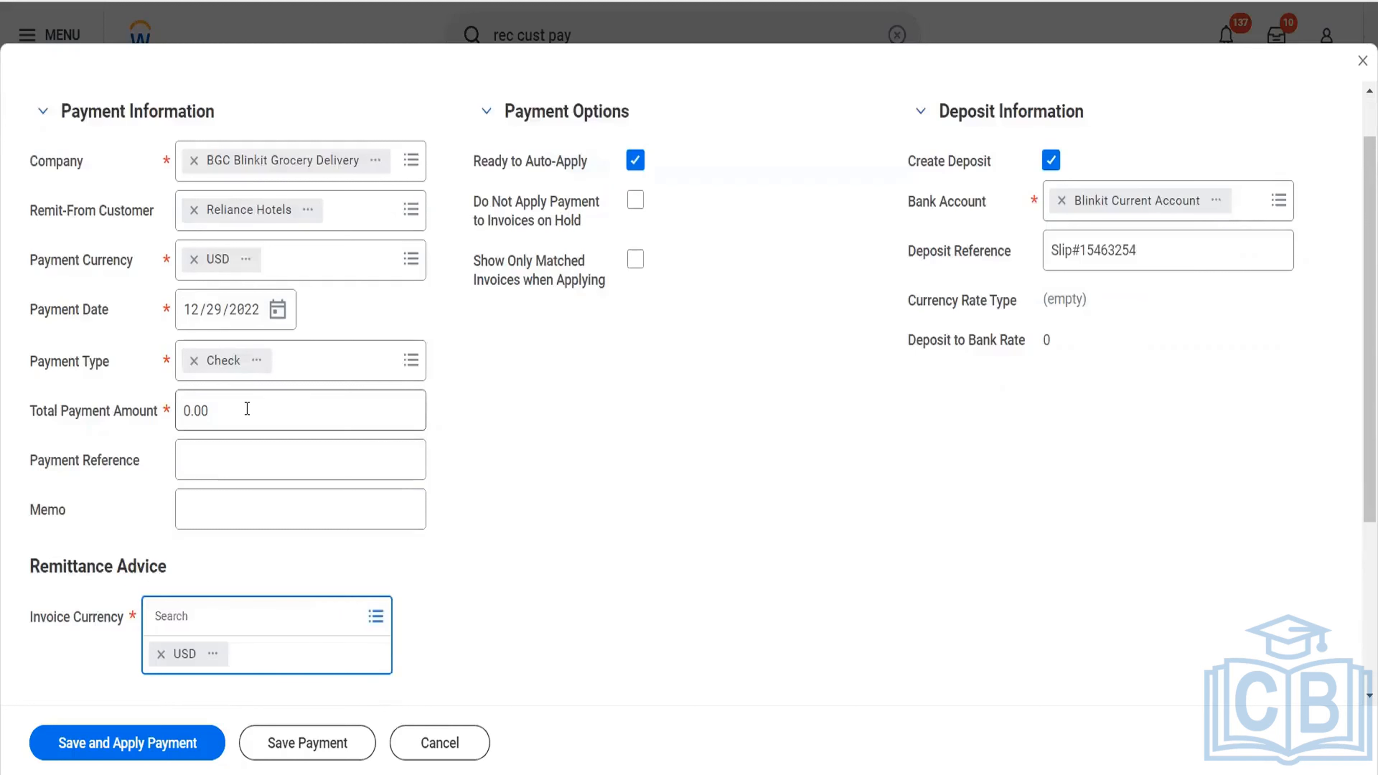
pyautogui.click(177, 419)
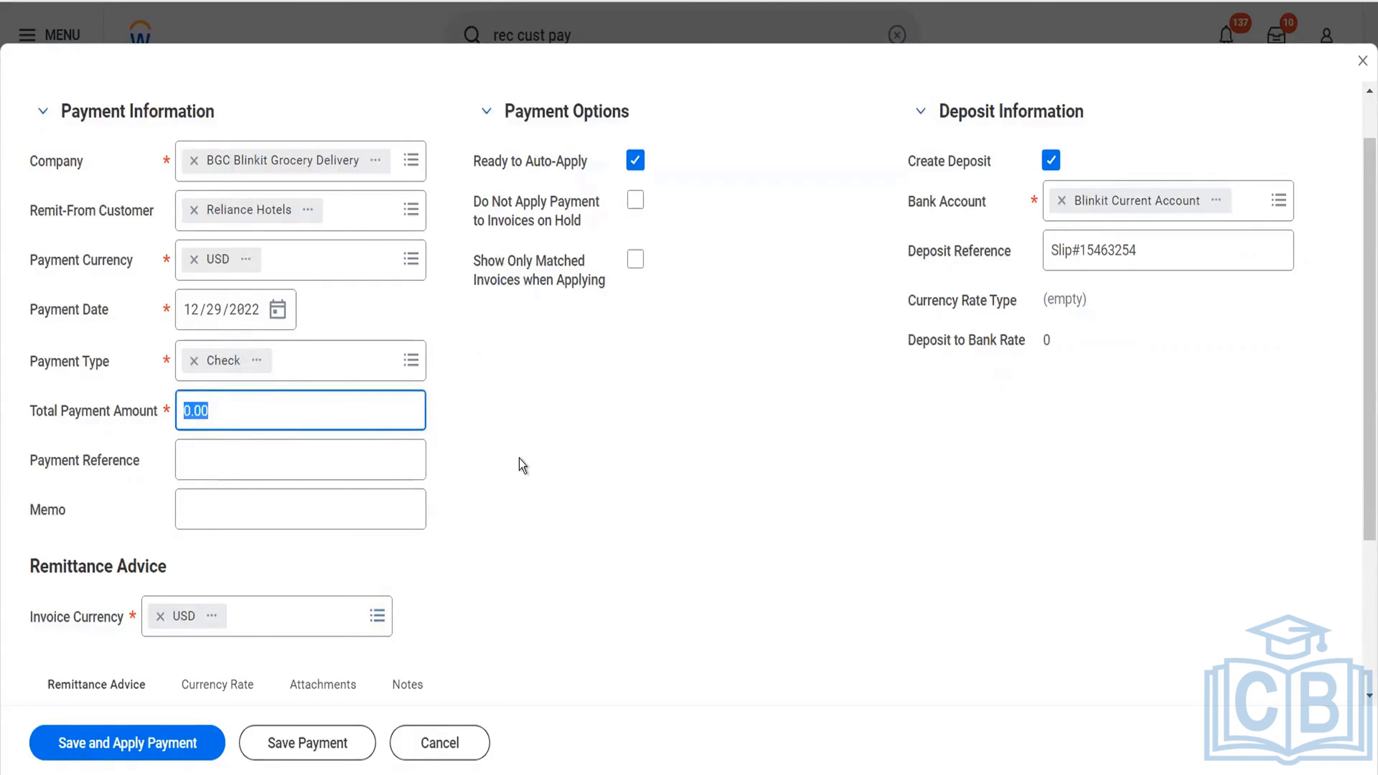
pyautogui.write('300')
pyautogui.press('Tab')
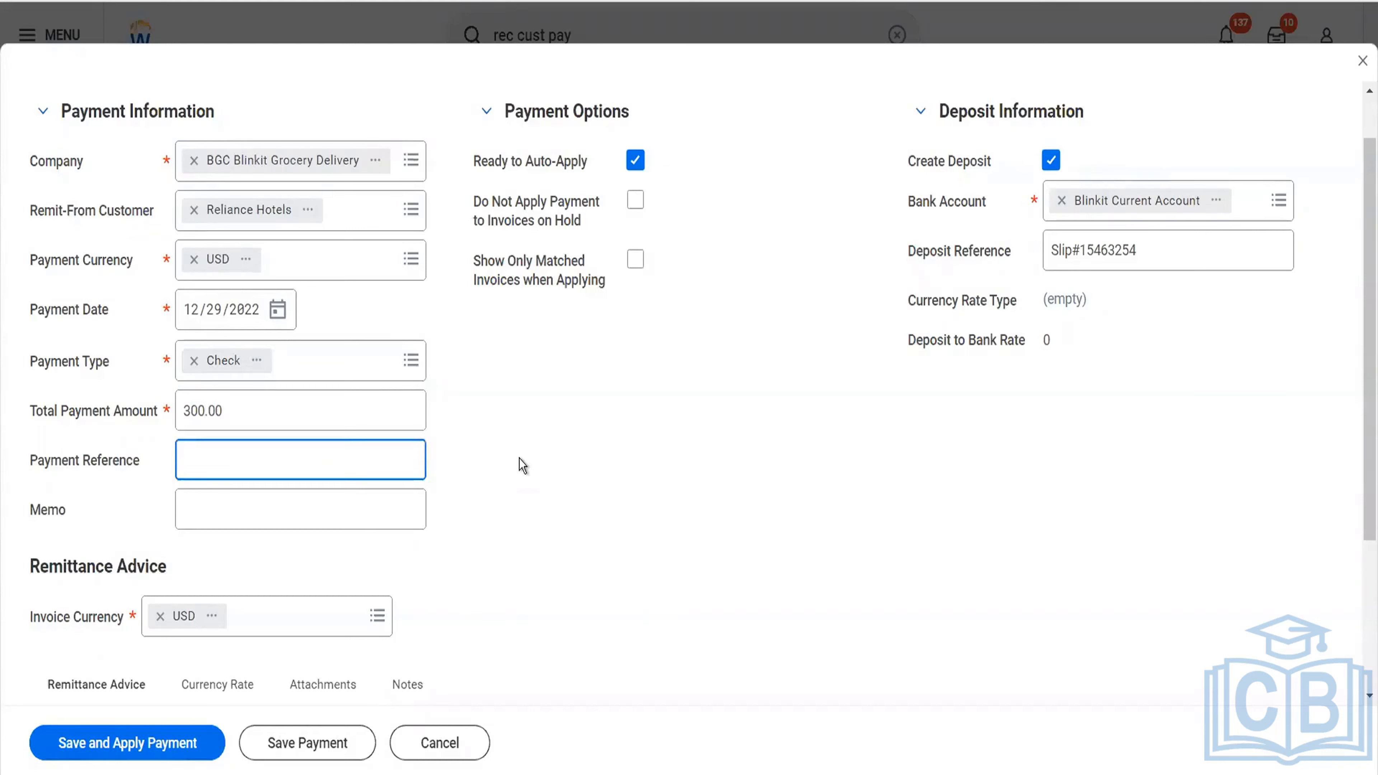
pyautogui.write('Check#234242')
pyautogui.scroll(-3, 427, 540)
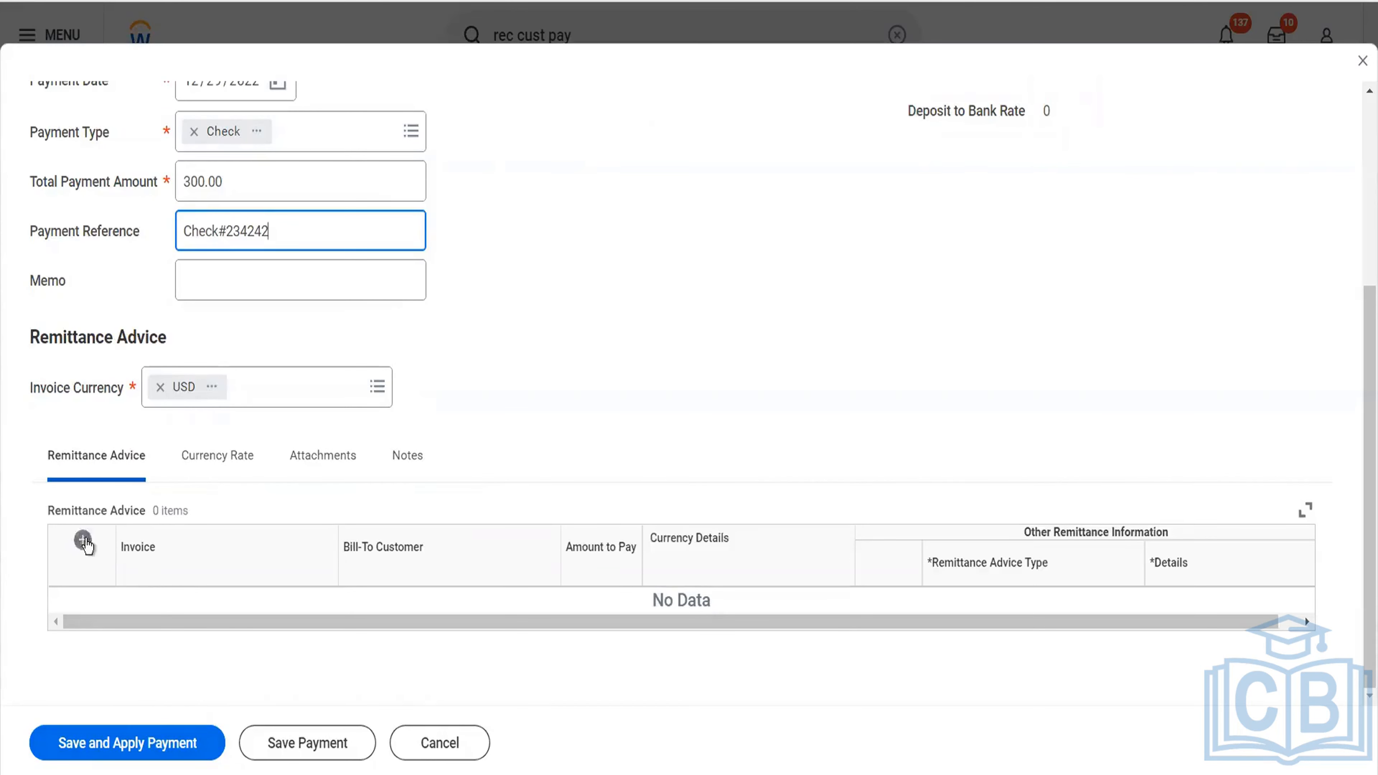
pyautogui.click(84, 540)
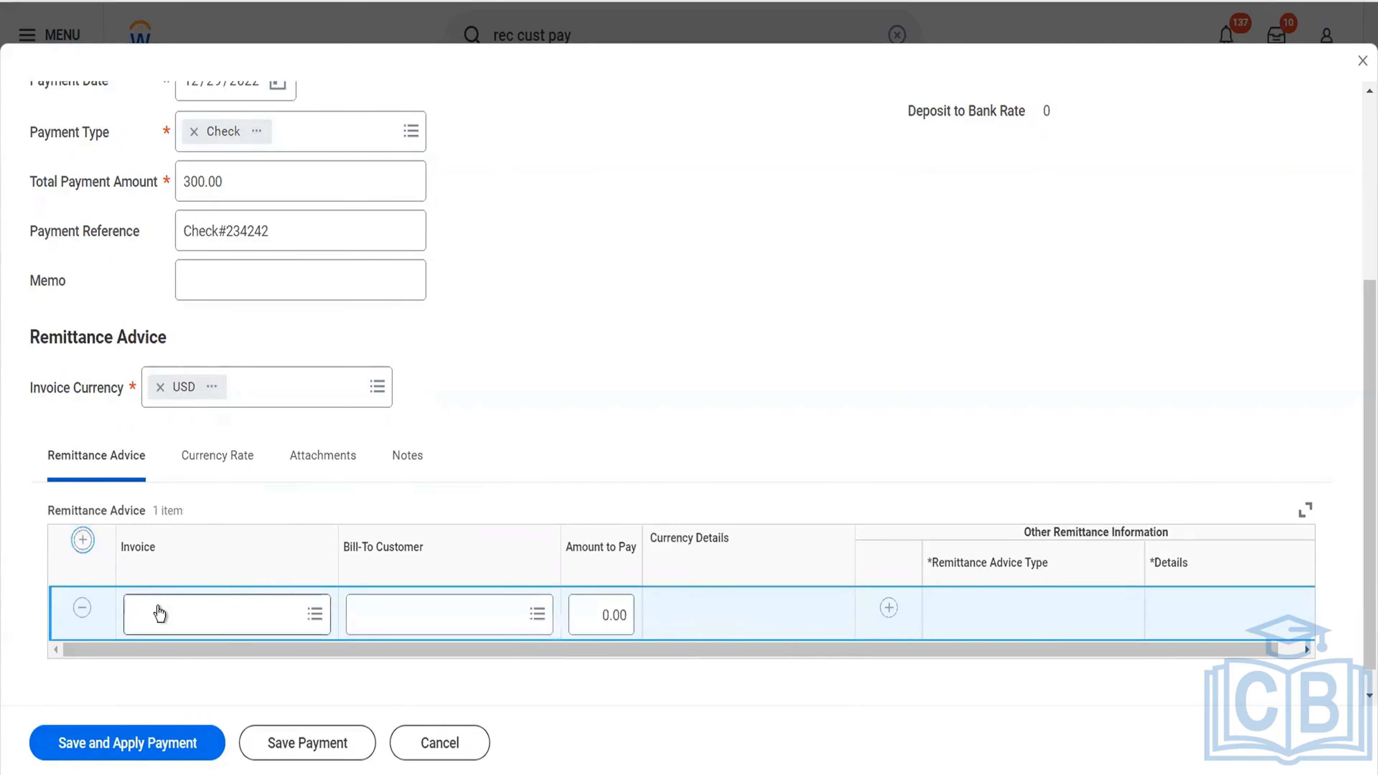
pyautogui.click(82, 609)
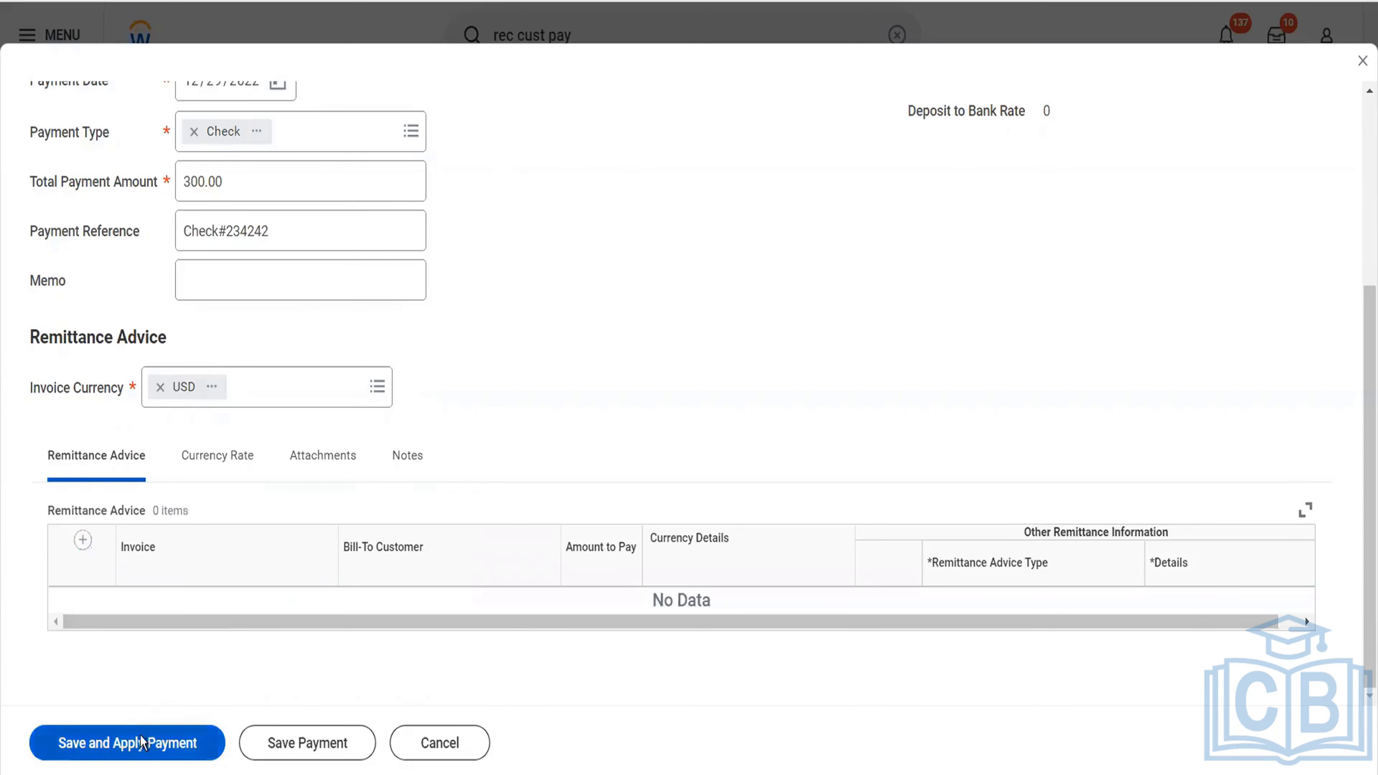
# Save the payment, apply it to the 300.00 USD invoice dated 12/29/2022 and submit the application.
pyautogui.click(142, 743)
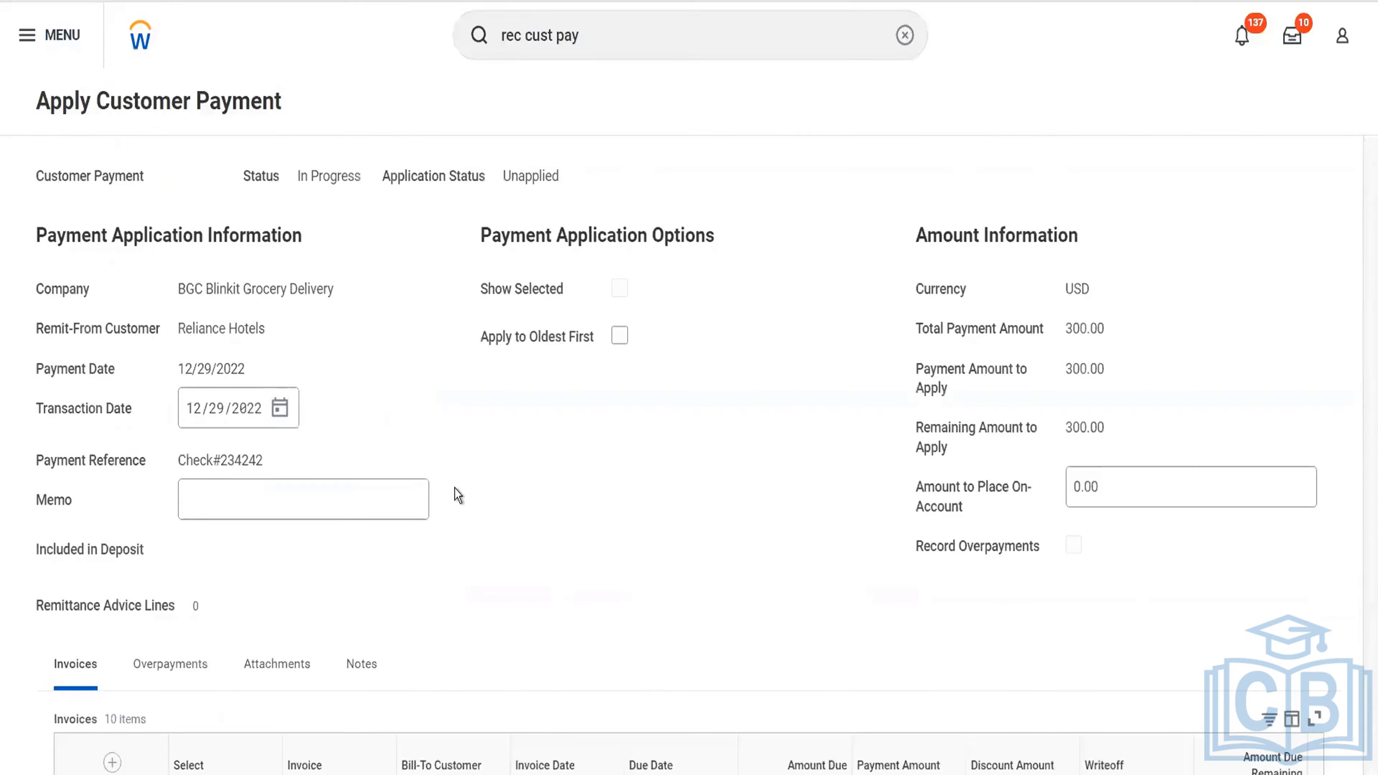
pyautogui.scroll(-10, 453, 488)
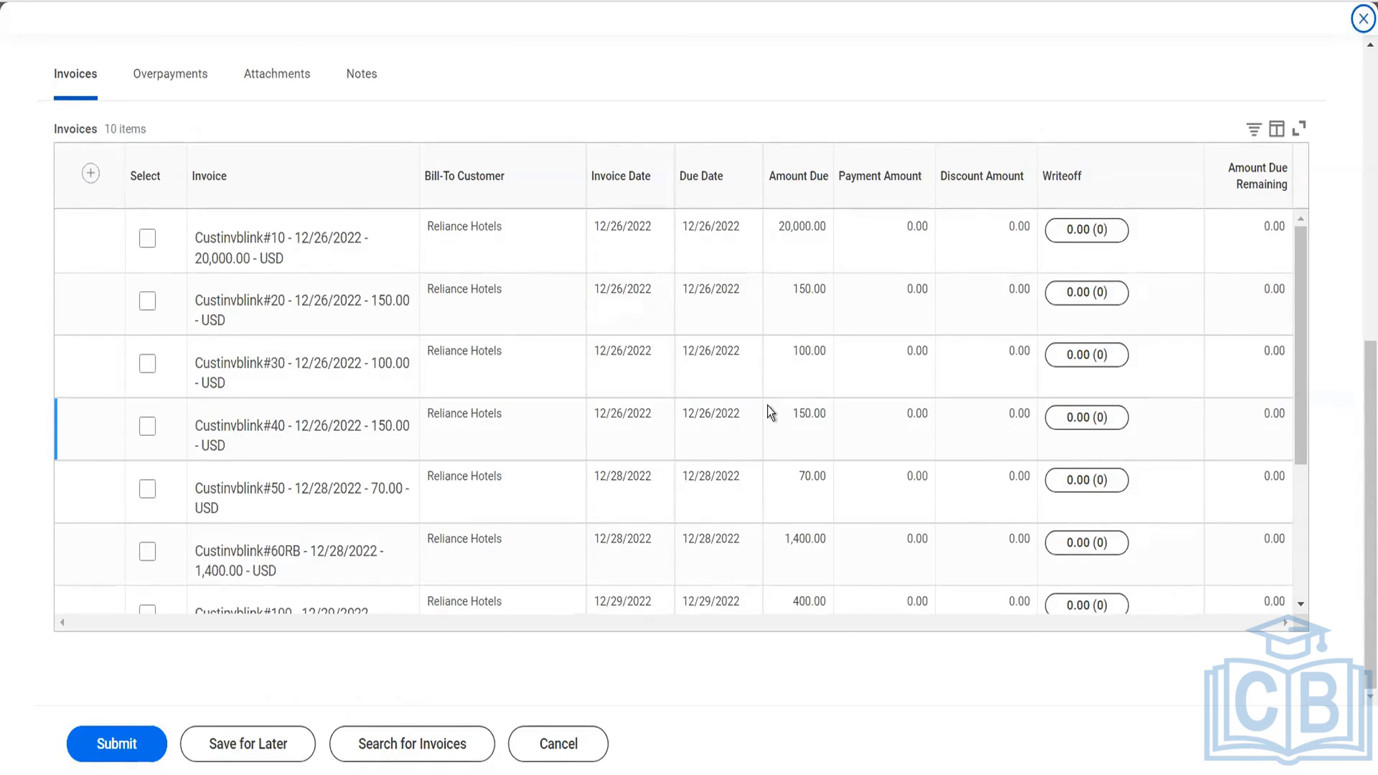
pyautogui.scroll(-5, 771, 412)
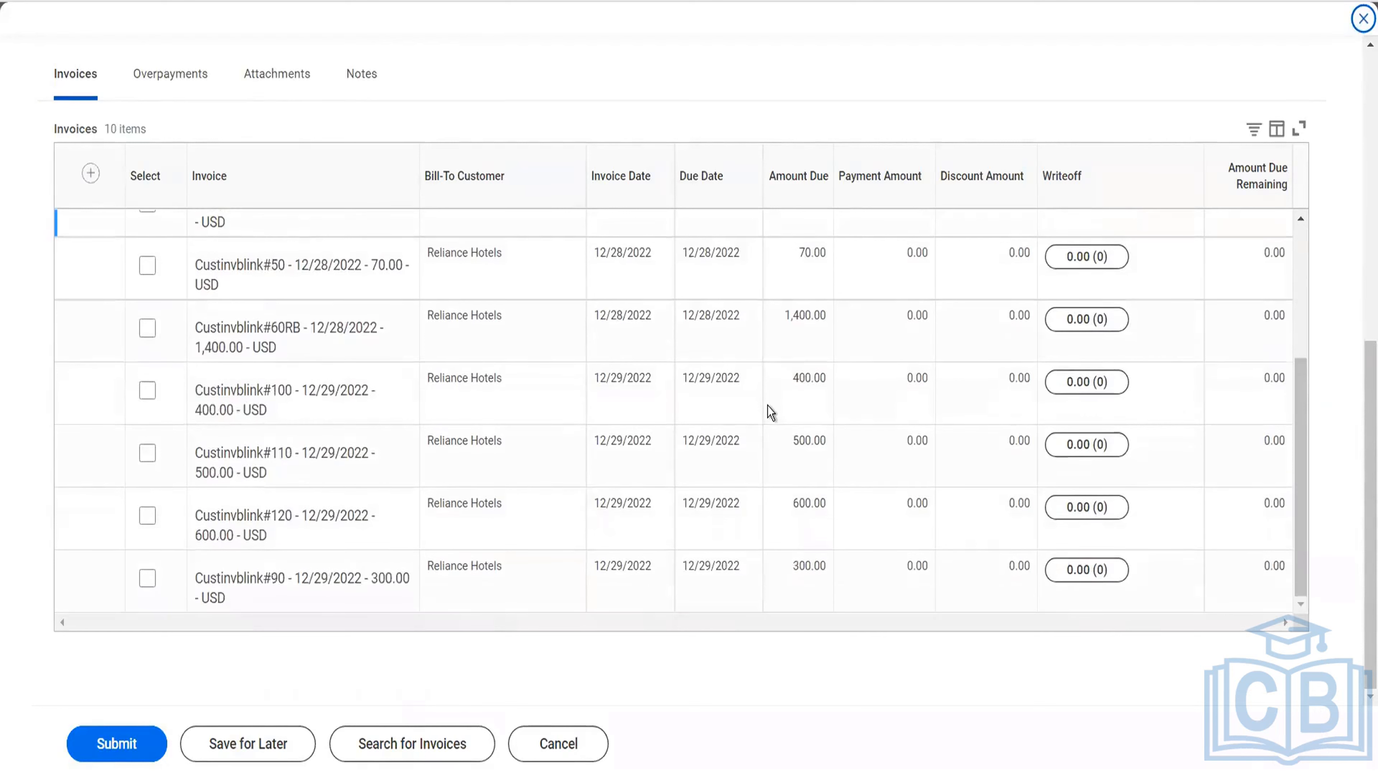
pyautogui.click(148, 579)
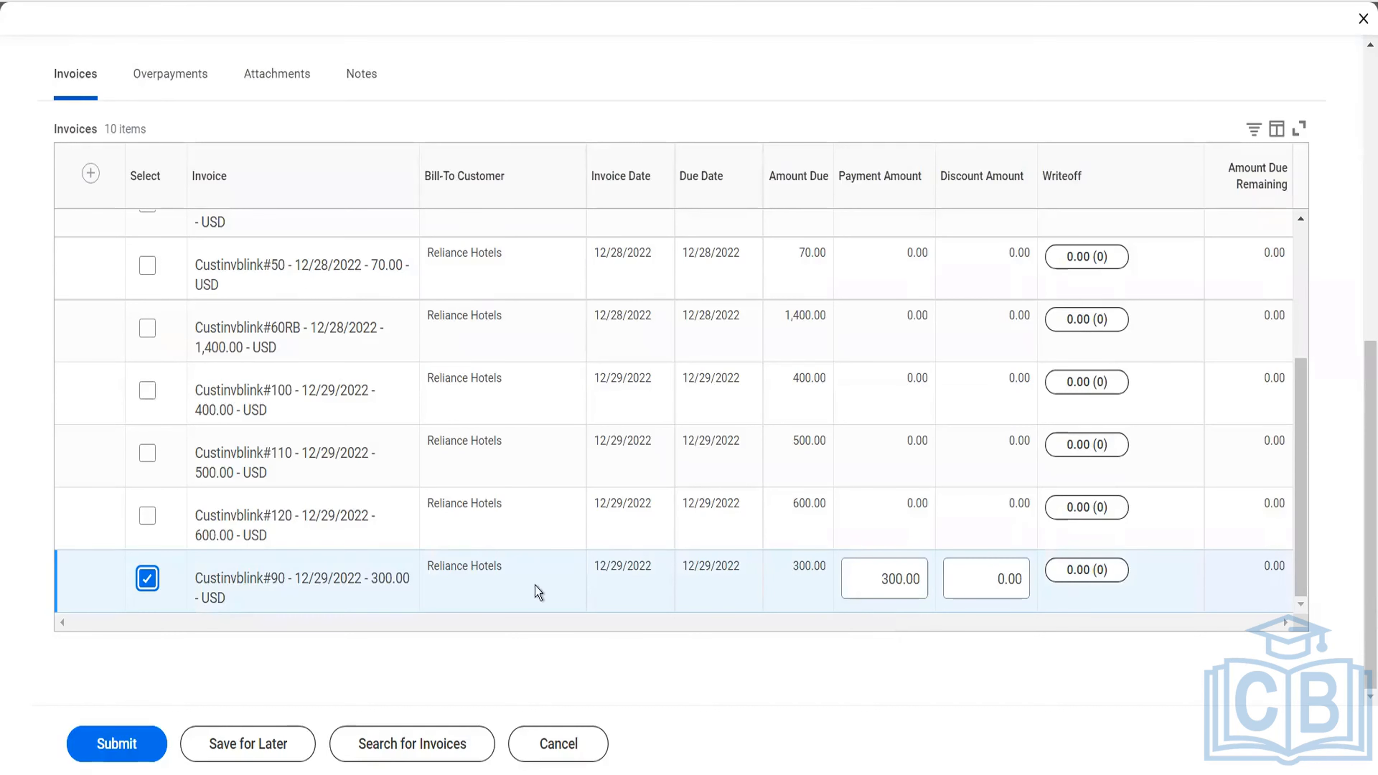
pyautogui.click(136, 755)
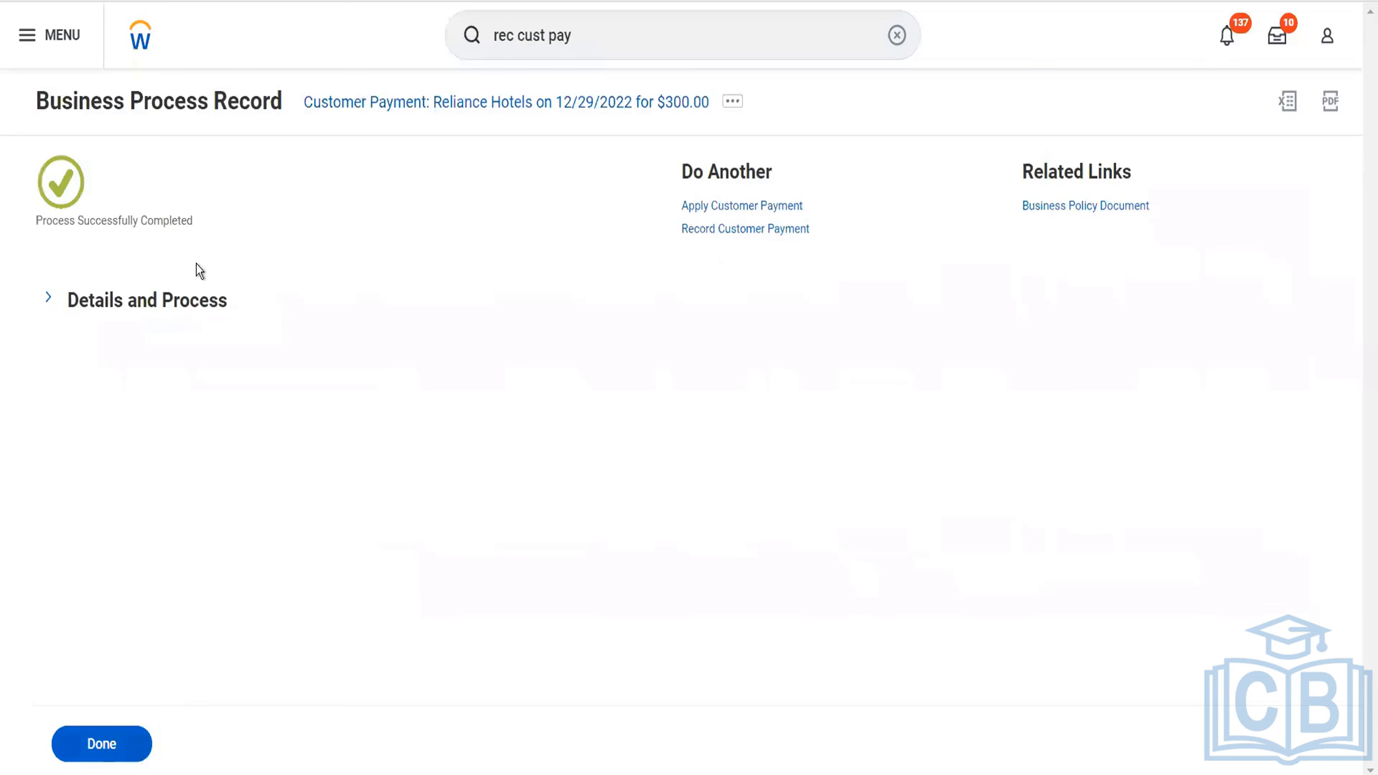
# Open the Reliance Hotels customer transaction from the process details and view its deposit detail.
pyautogui.click(180, 300)
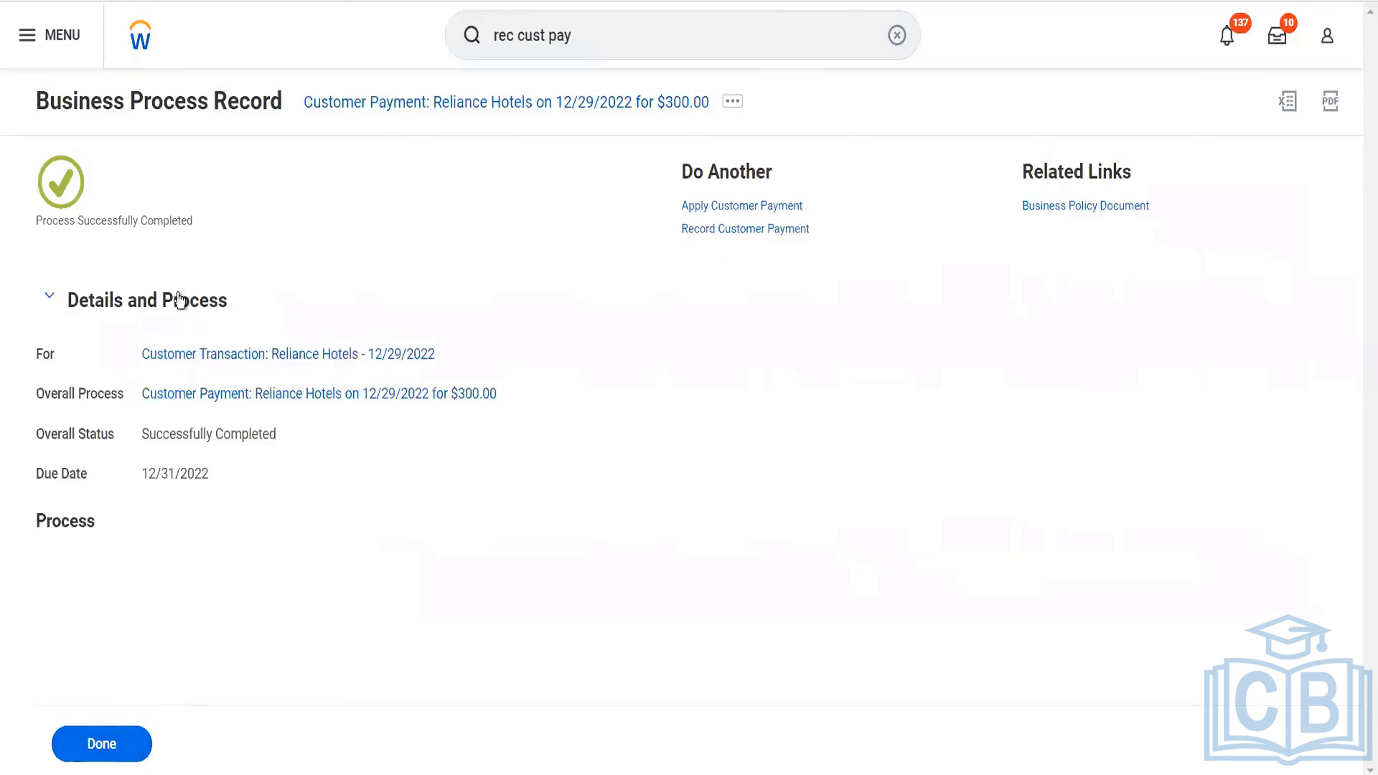
pyautogui.click(248, 356)
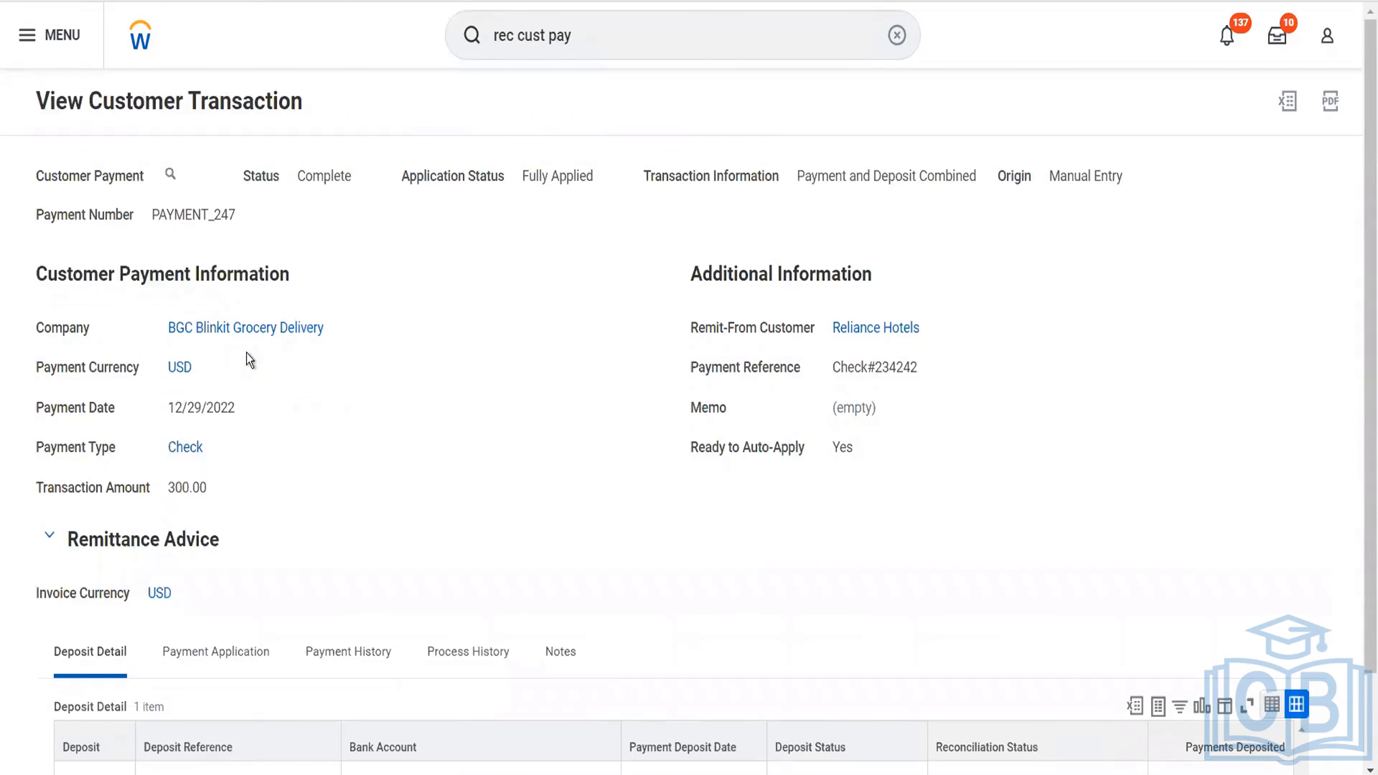
pyautogui.scroll(-2, 466, 417)
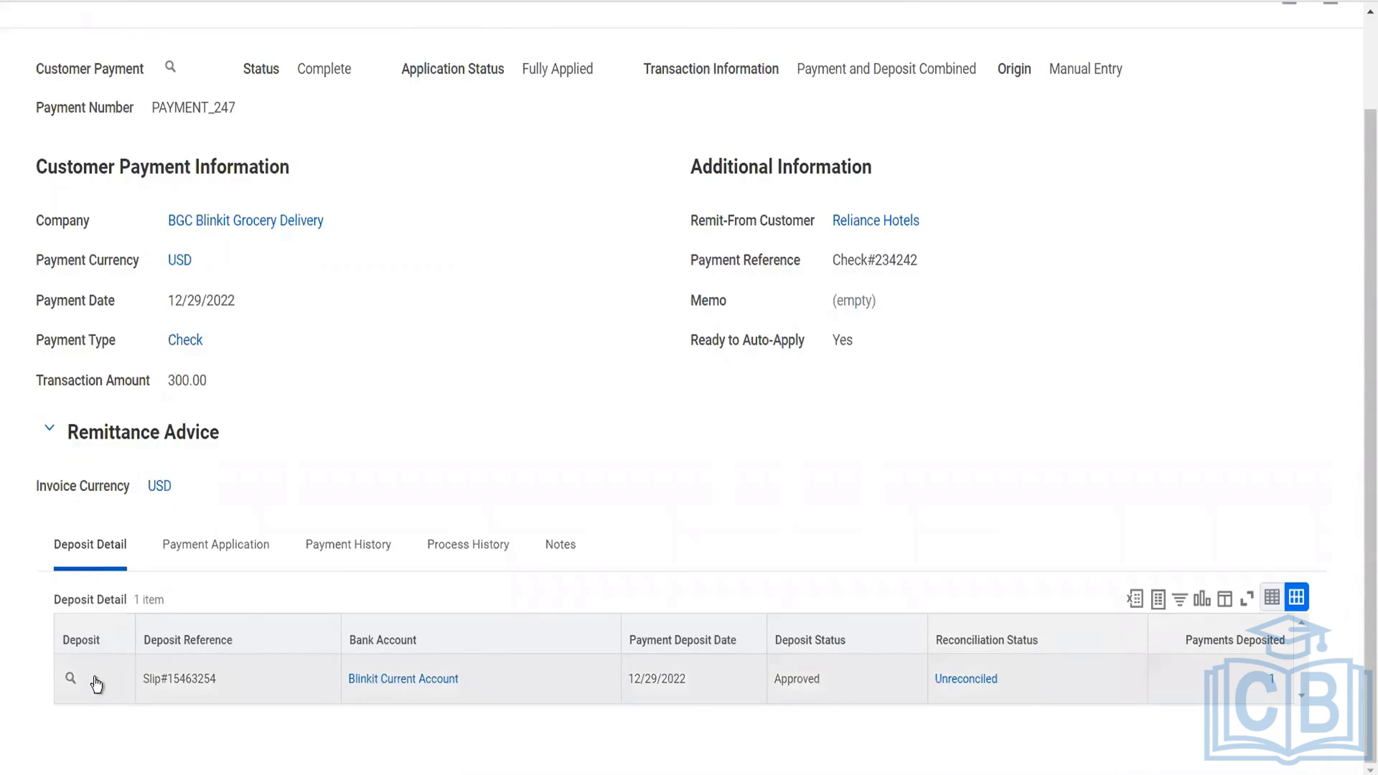
# Open the accounting for the customer deposit and examine the operational journal's lines.
pyautogui.moveTo(91, 679)
pyautogui.click(89, 680)
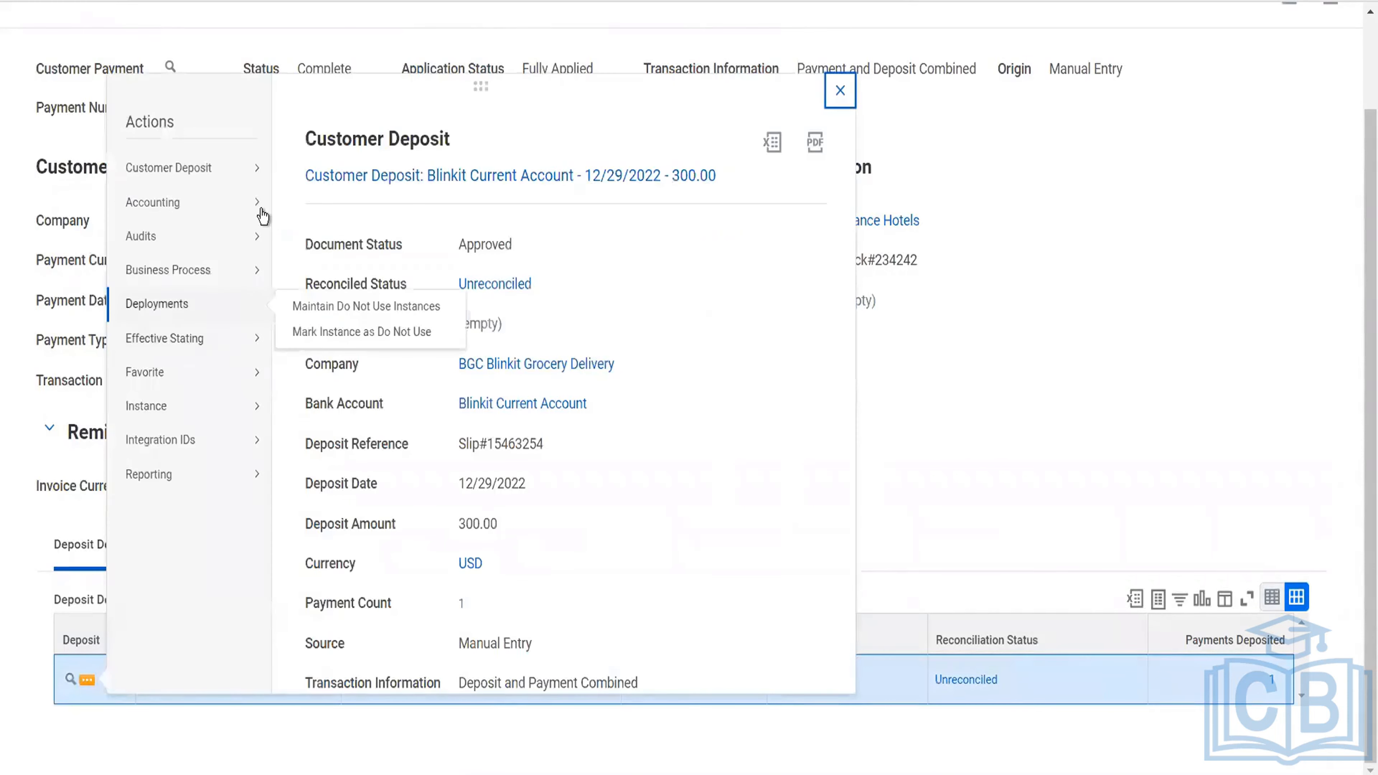
pyautogui.click(306, 204)
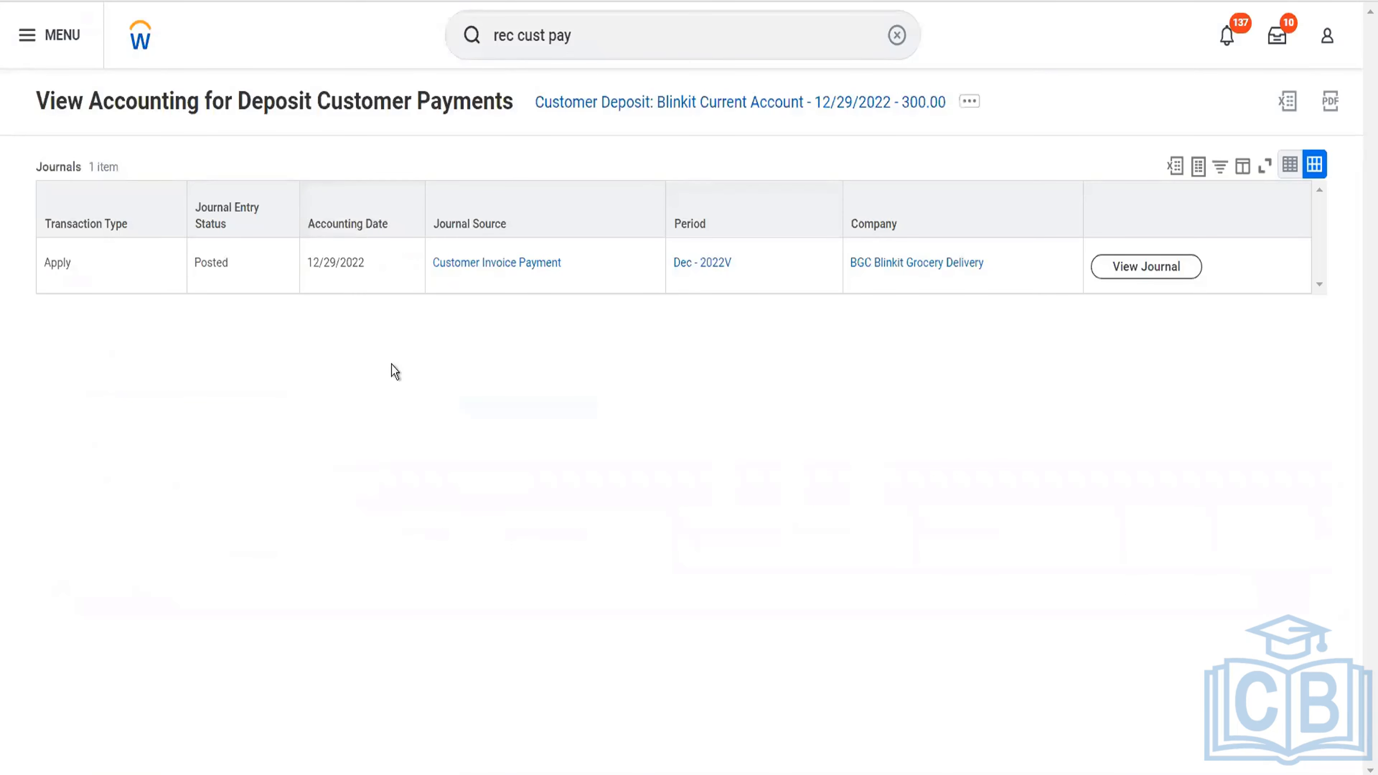
pyautogui.click(1127, 274)
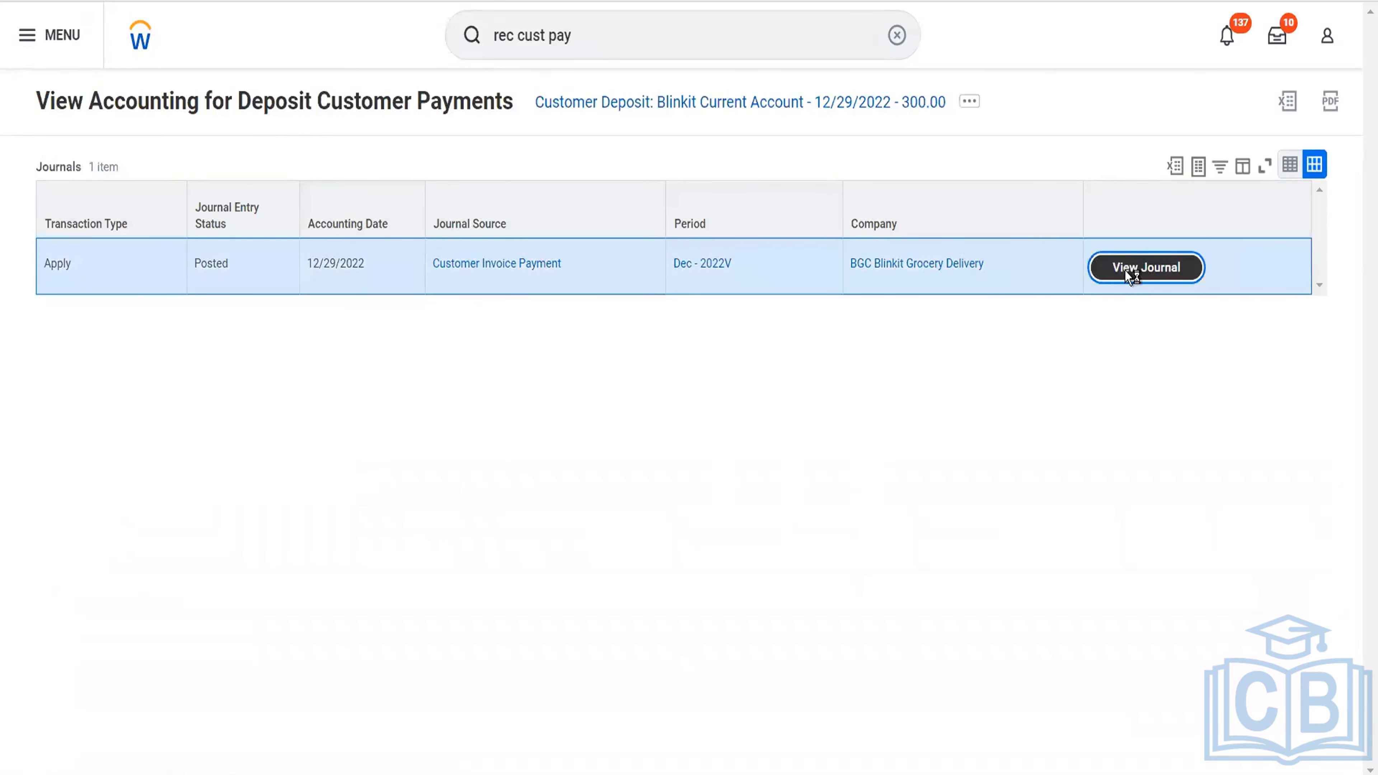
pyautogui.scroll(-2, 615, 485)
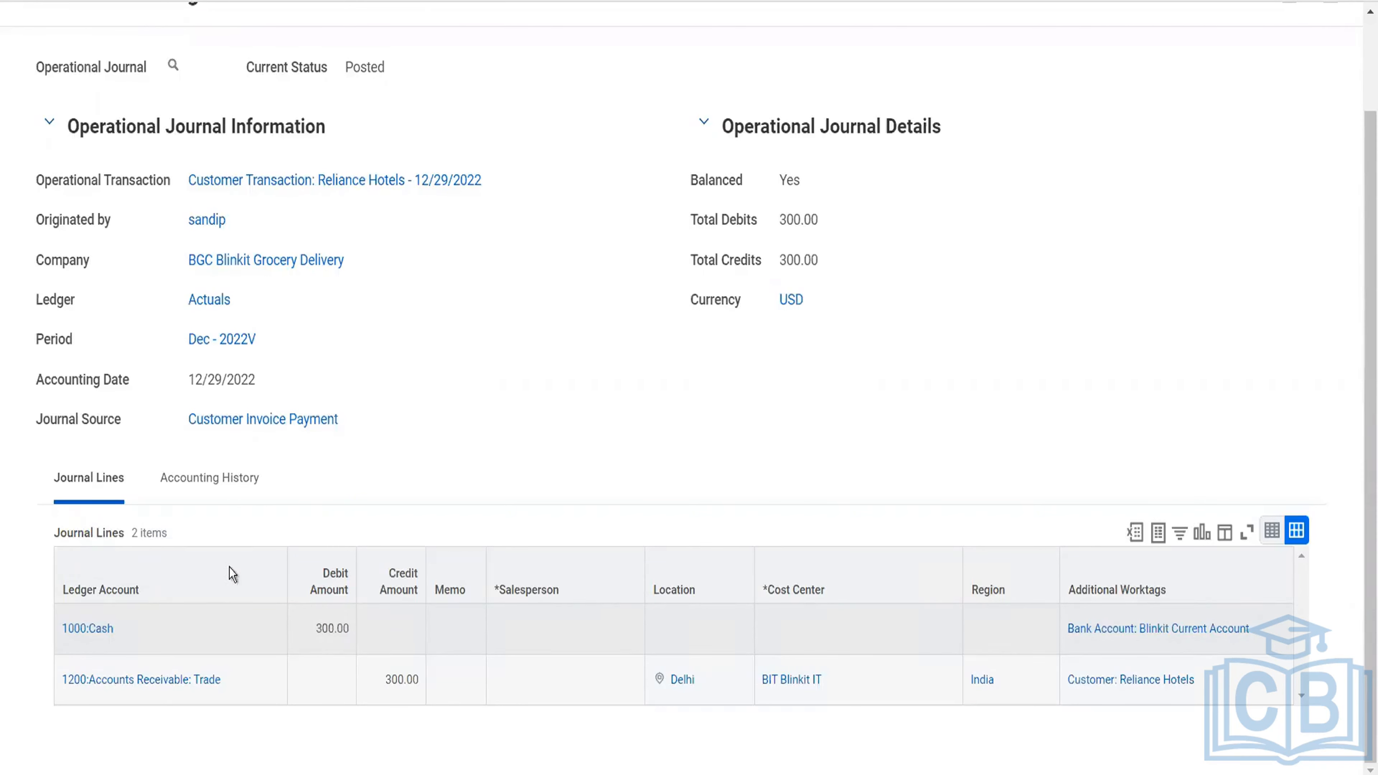
# Return from the journal to the Reliance Hotels customer transaction and open its payment application details.
pyautogui.click(342, 182)
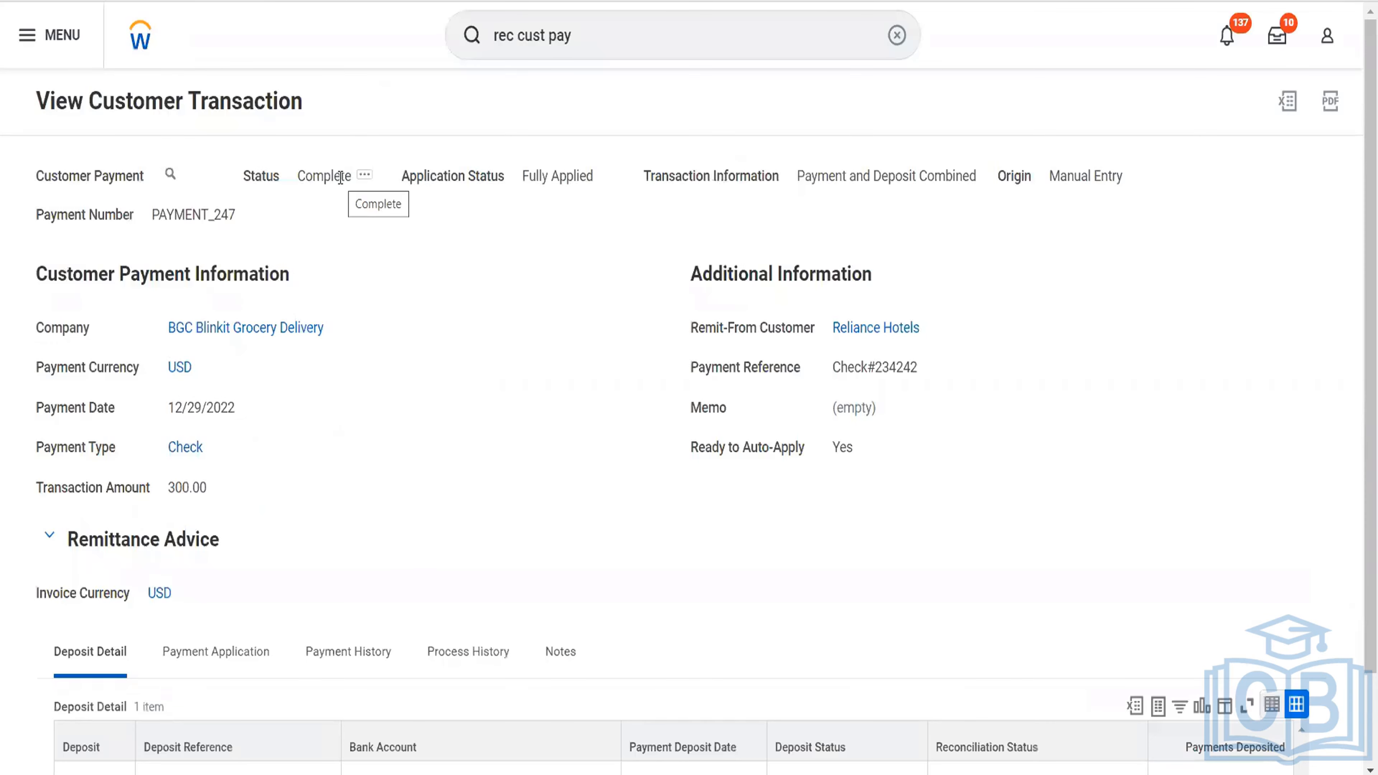
pyautogui.scroll(-2, 415, 317)
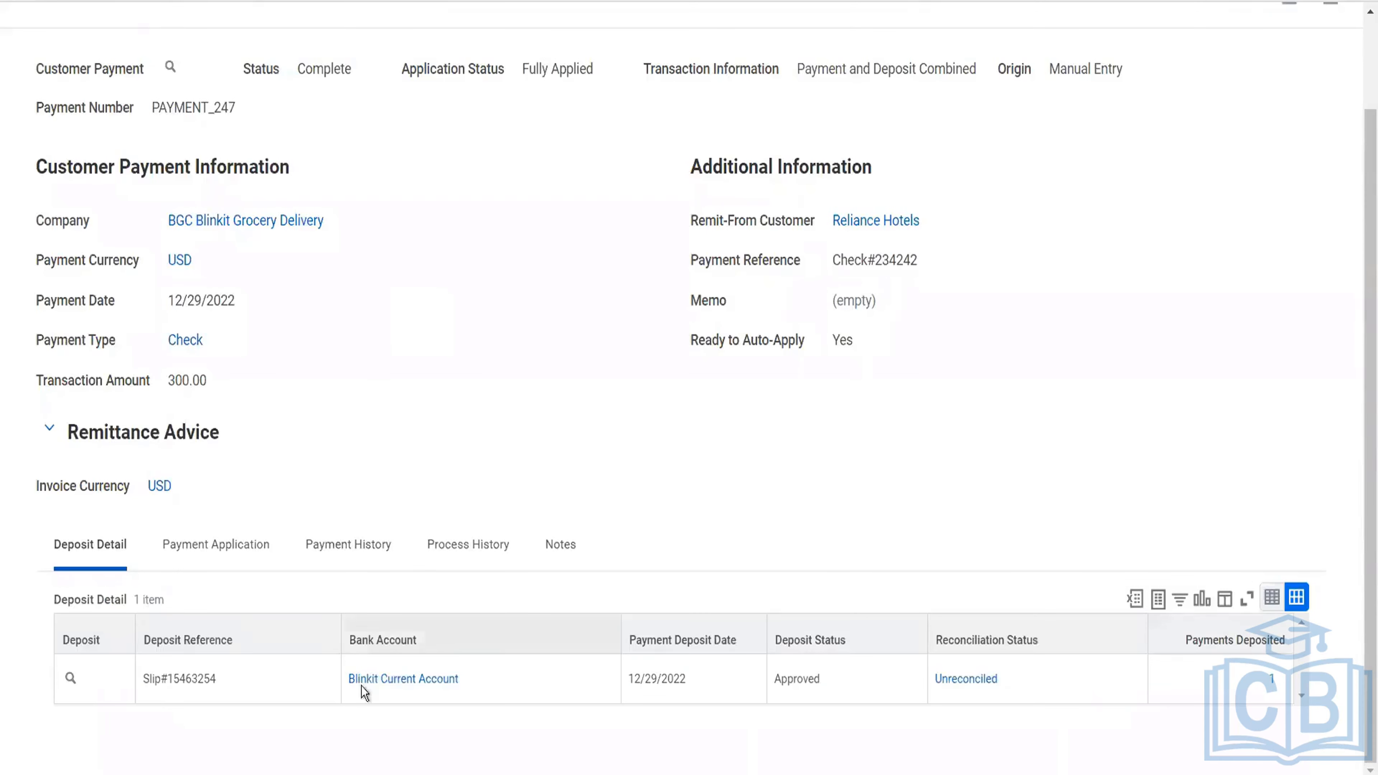
pyautogui.click(231, 546)
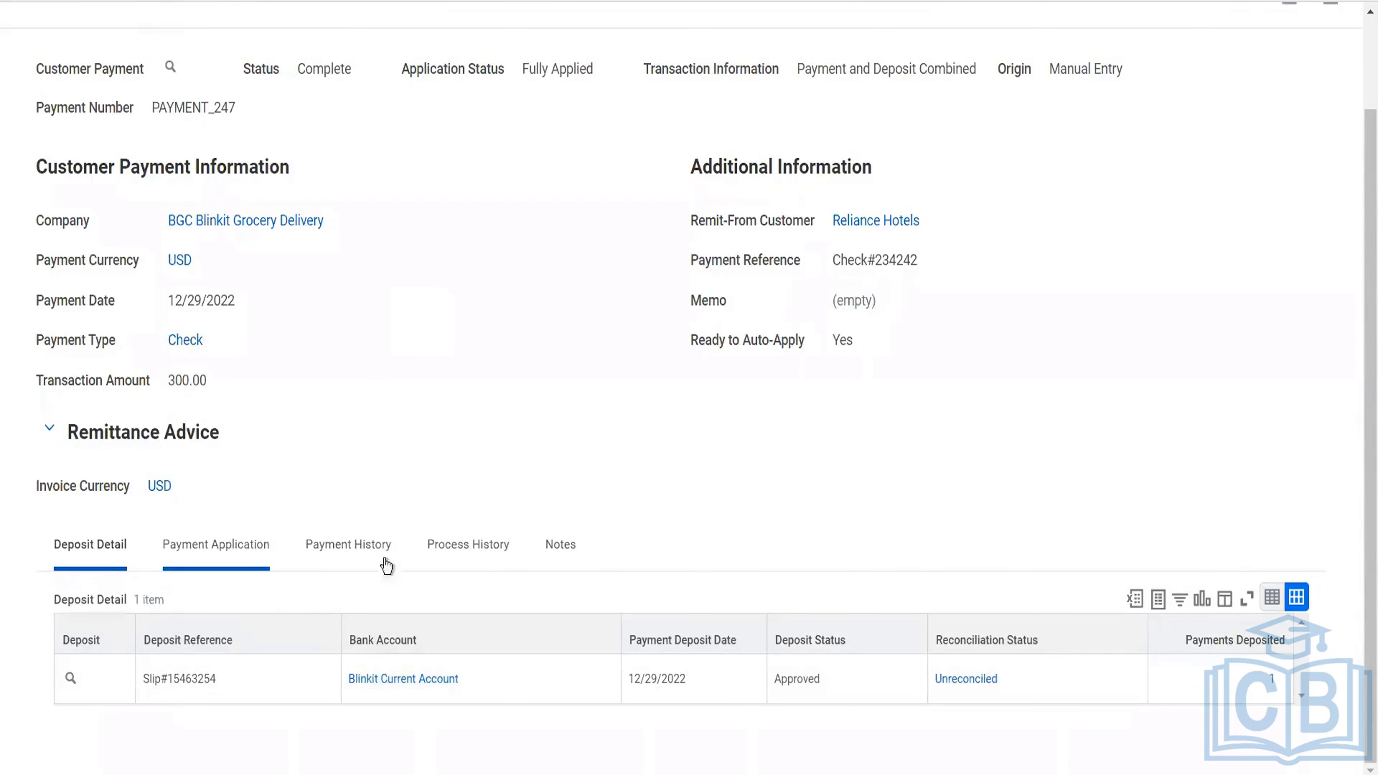